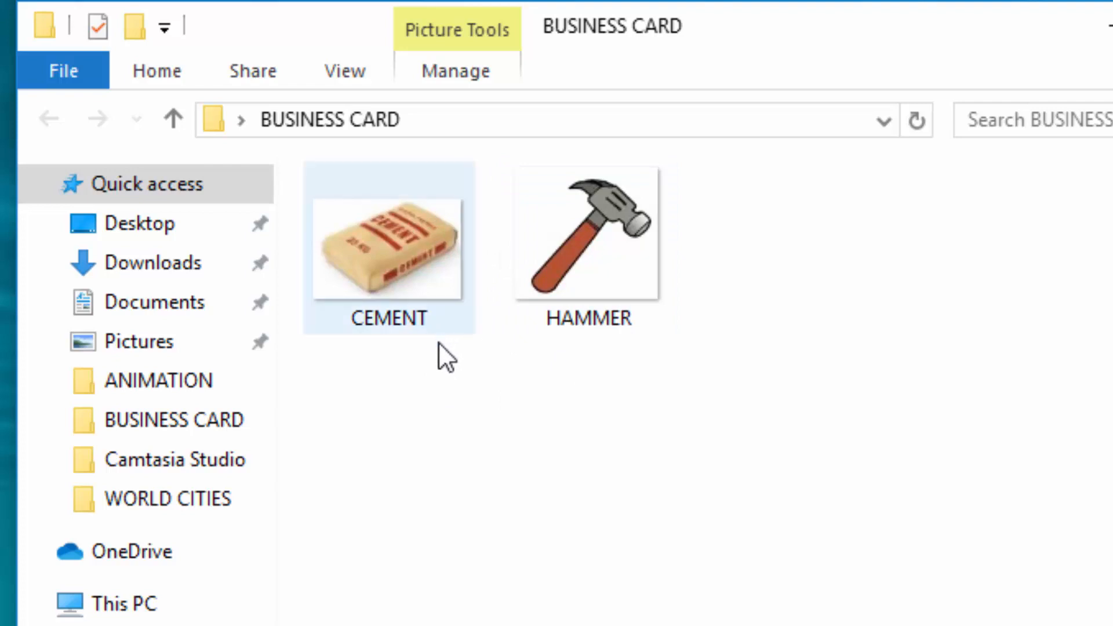
- Put away the BUSINESS CARD folder window and start a blank document in Word
{"action": "mouse_move", "coordinate": [520, 310]}
{"action": "mouse_move", "coordinate": [456, 251]}
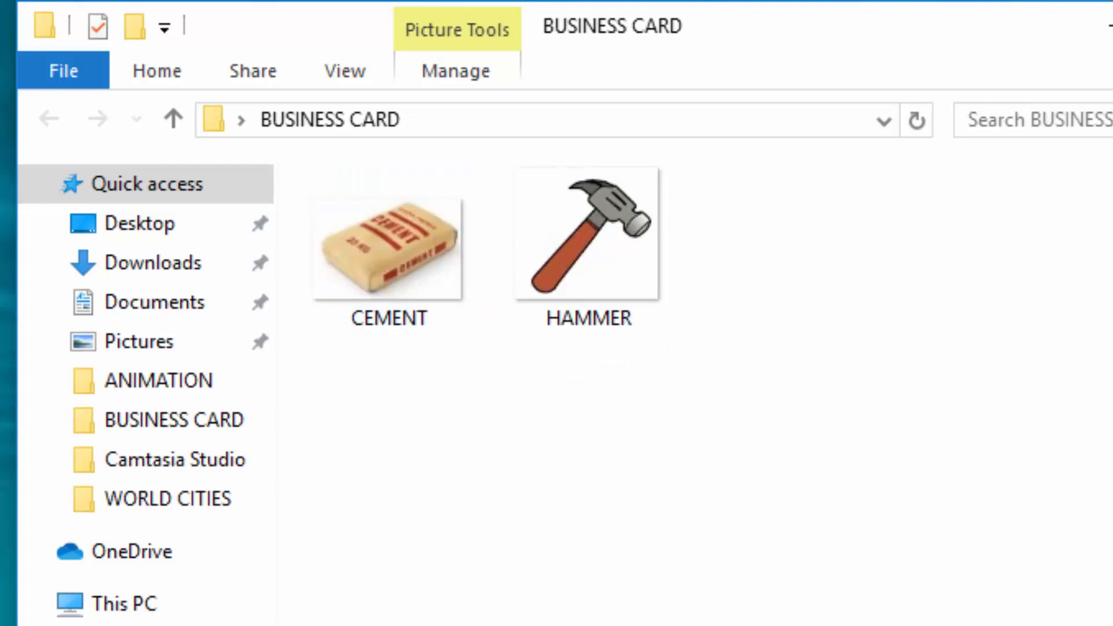
{"action": "left_click", "coordinate": [1112, 25]}
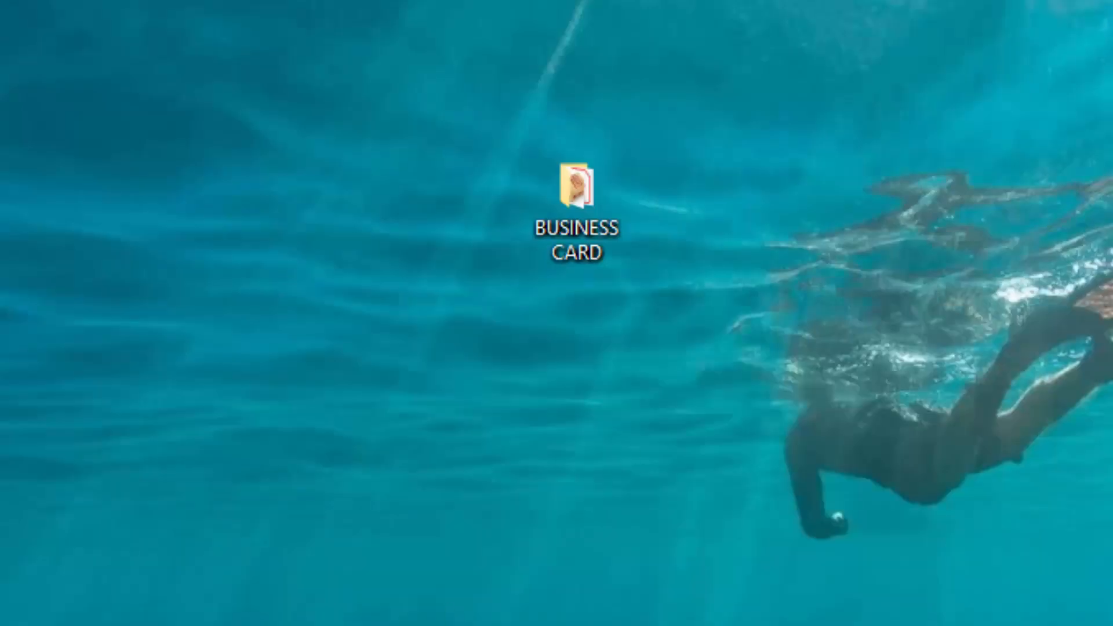
{"action": "key", "text": "super+s"}
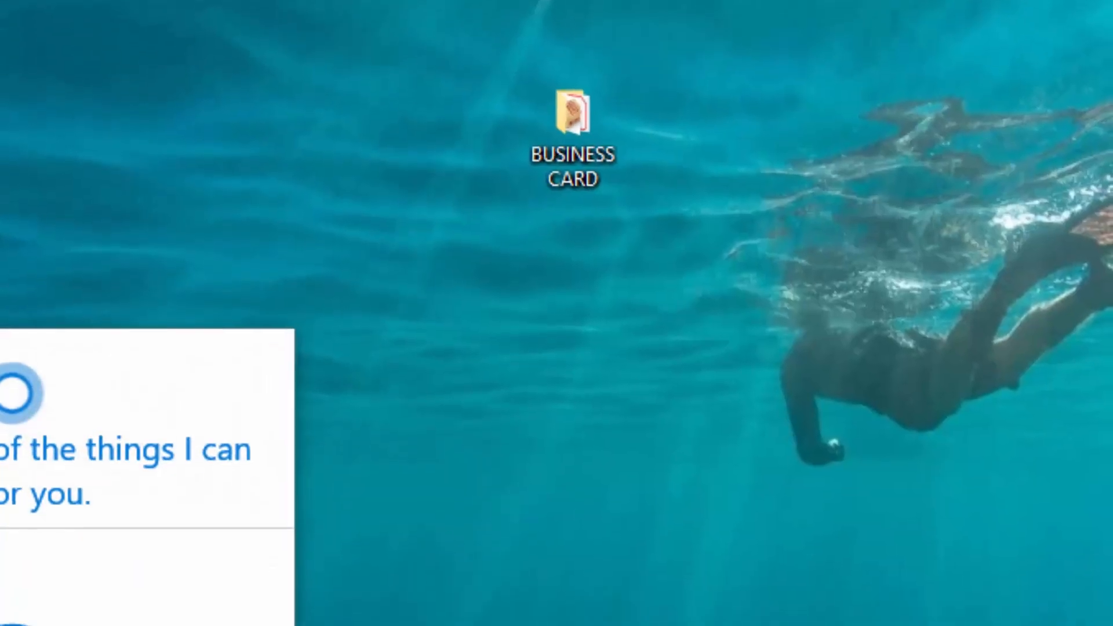
{"action": "type", "text": "wo"}
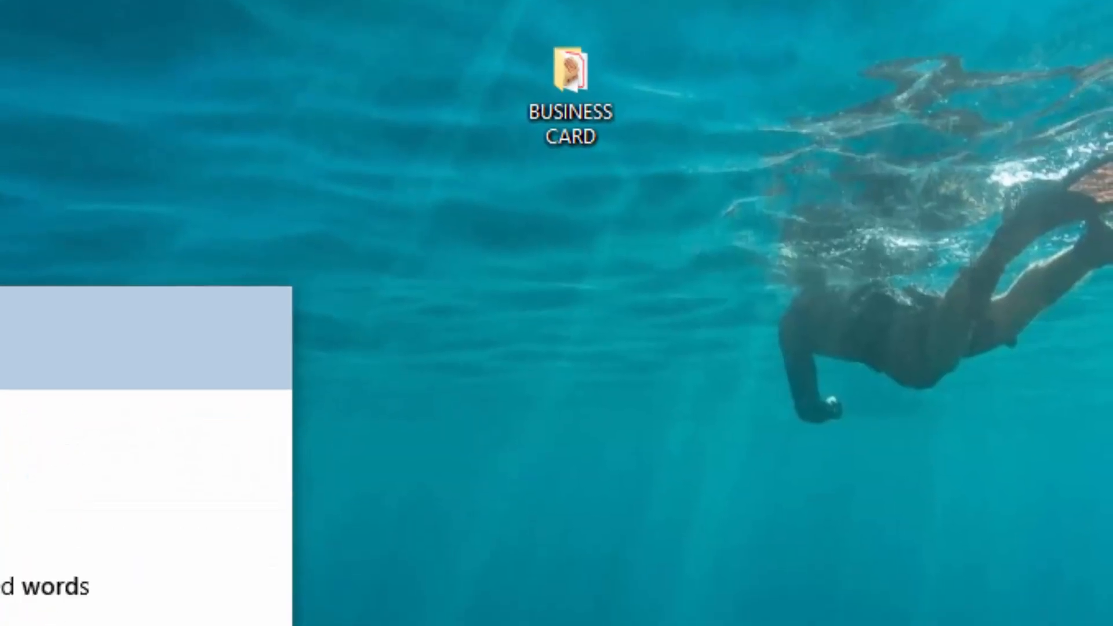
{"action": "key", "text": "Return"}
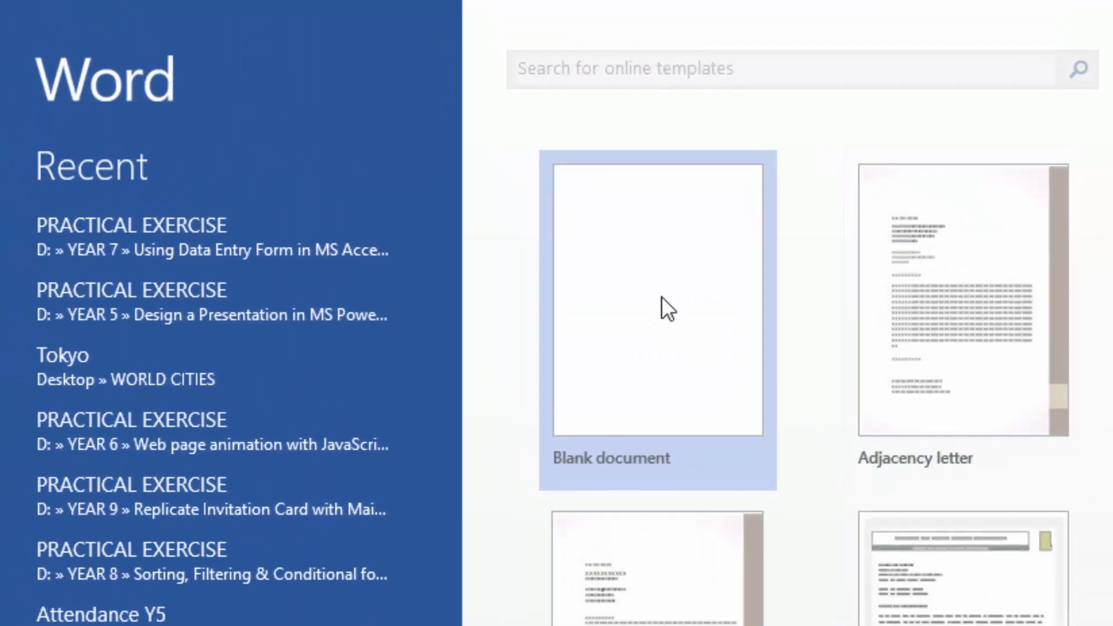
{"action": "left_click", "coordinate": [662, 297]}
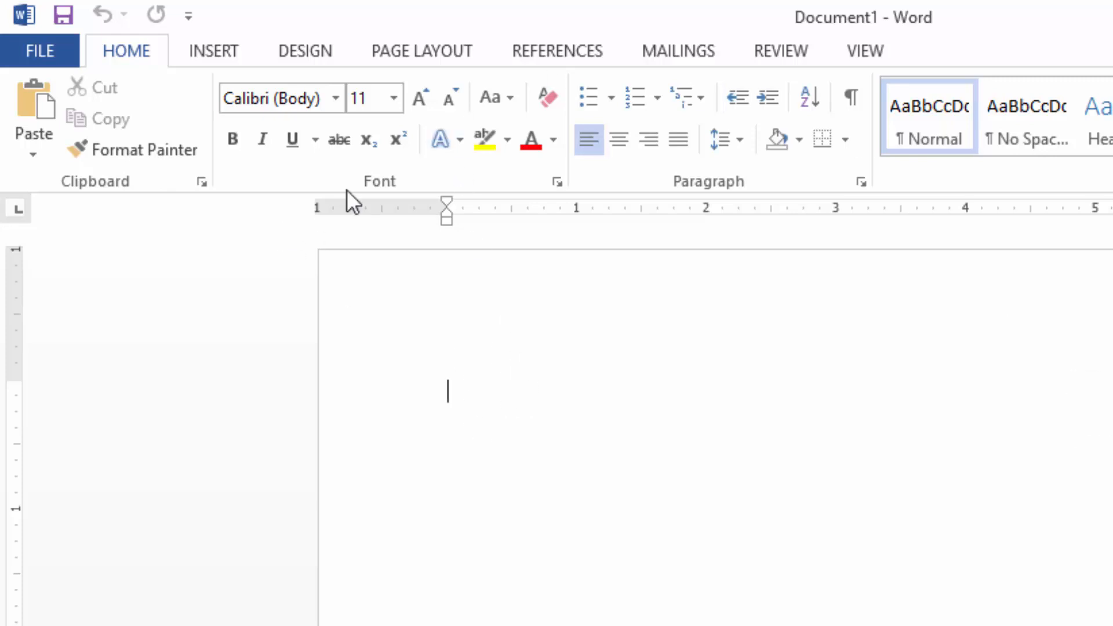
- Insert the HAMMER picture from the BUSINESS CARD folder on the desktop into the document
{"action": "left_click", "coordinate": [215, 52]}
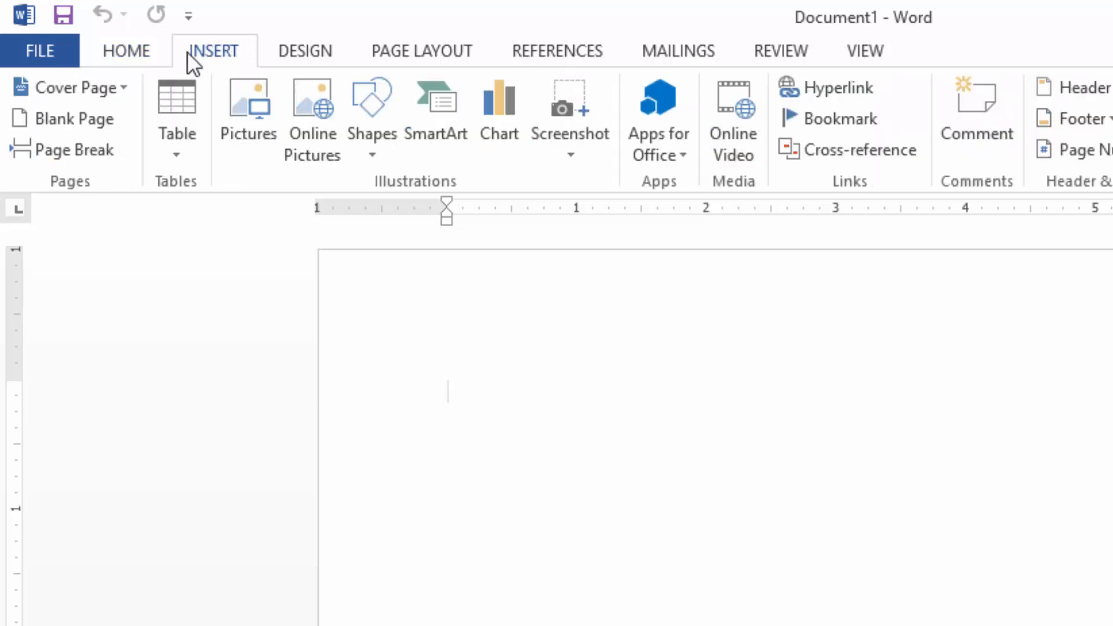
{"action": "left_click", "coordinate": [255, 113]}
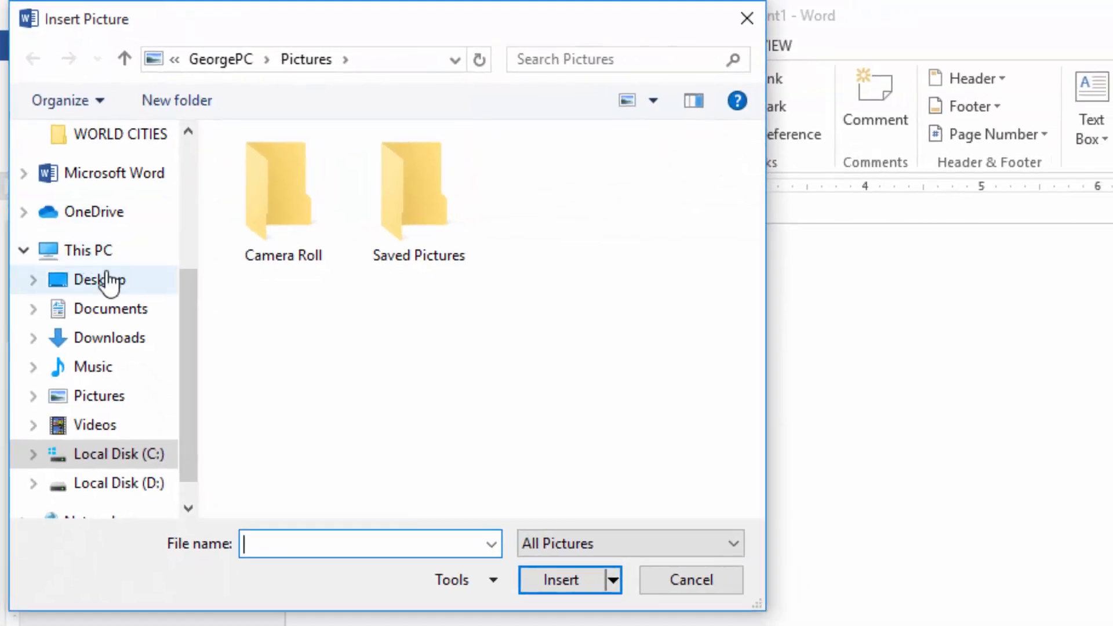
{"action": "left_click", "coordinate": [103, 264]}
{"action": "double_click", "coordinate": [269, 193]}
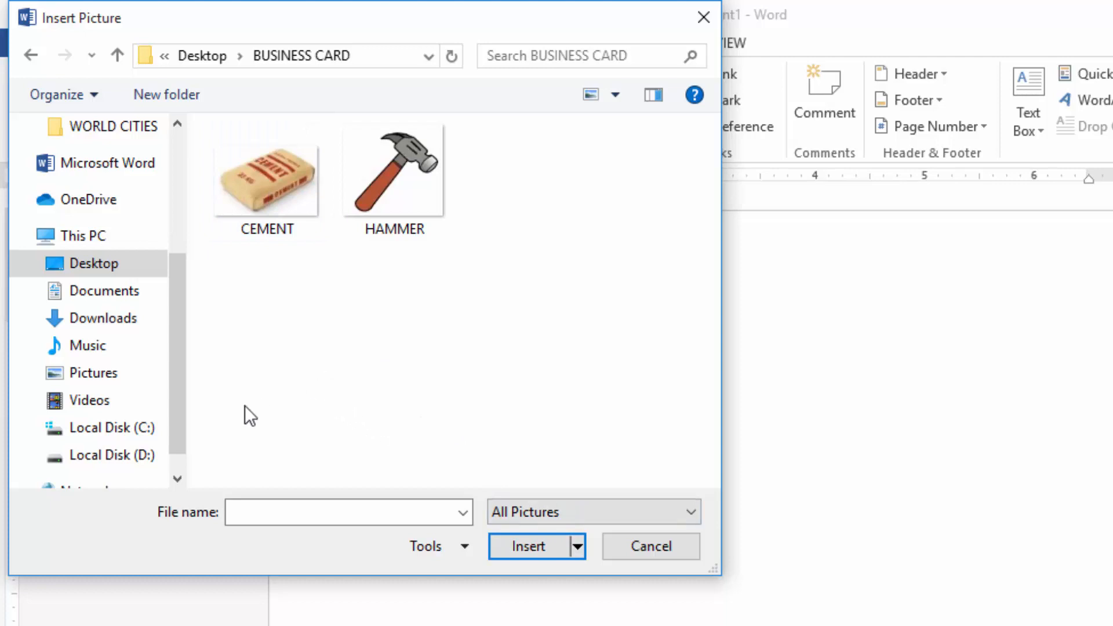
{"action": "left_click", "coordinate": [395, 161]}
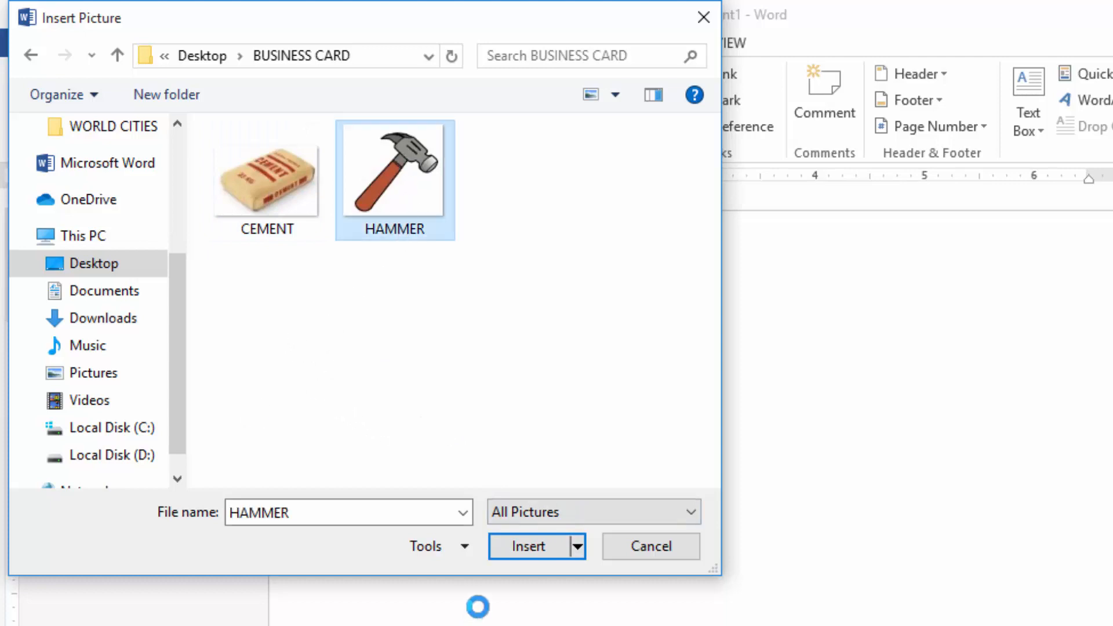
{"action": "left_click", "coordinate": [526, 548]}
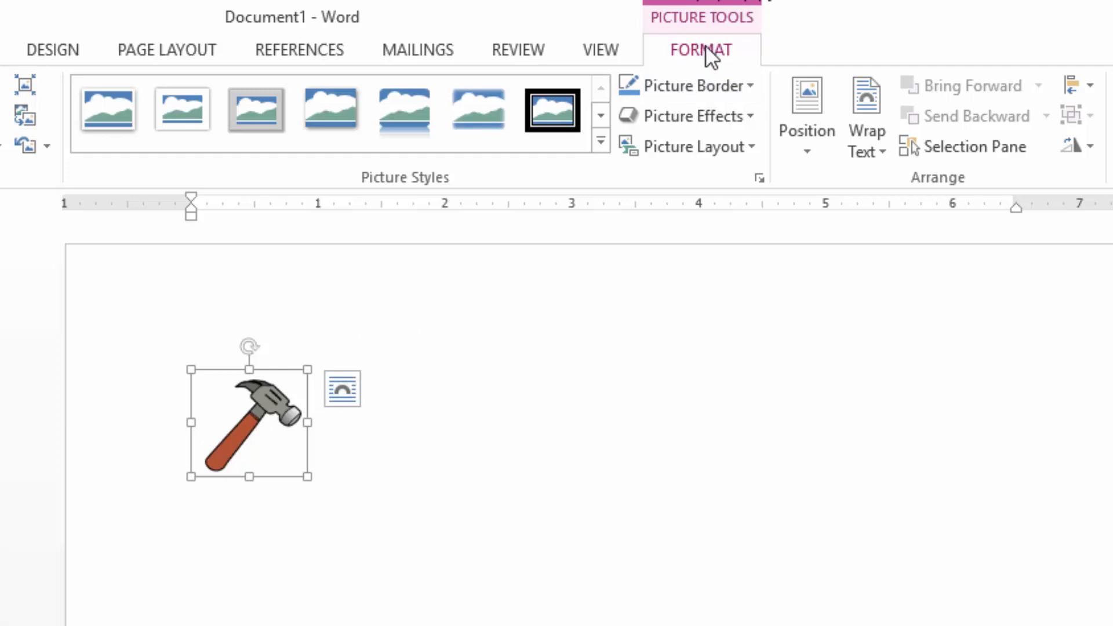
- Set the hammer picture's text wrapping to Tight, then move it further into the page and shrink it to a small icon
{"action": "left_click", "coordinate": [879, 153]}
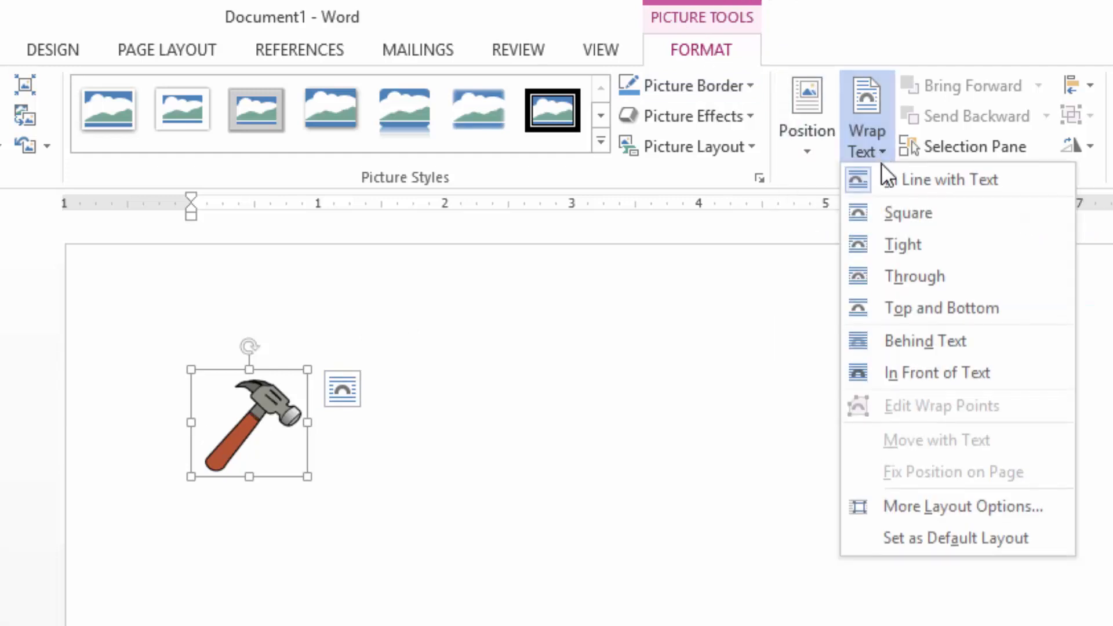
{"action": "left_click", "coordinate": [891, 245]}
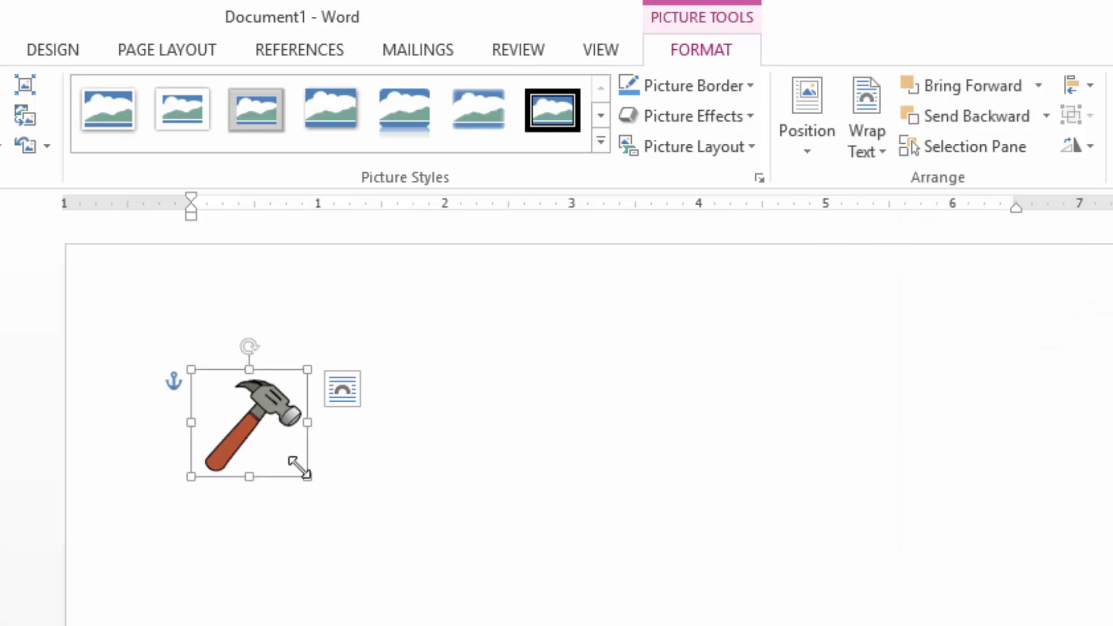
{"action": "left_click_drag", "start_coordinate": [288, 427], "coordinate": [439, 420]}
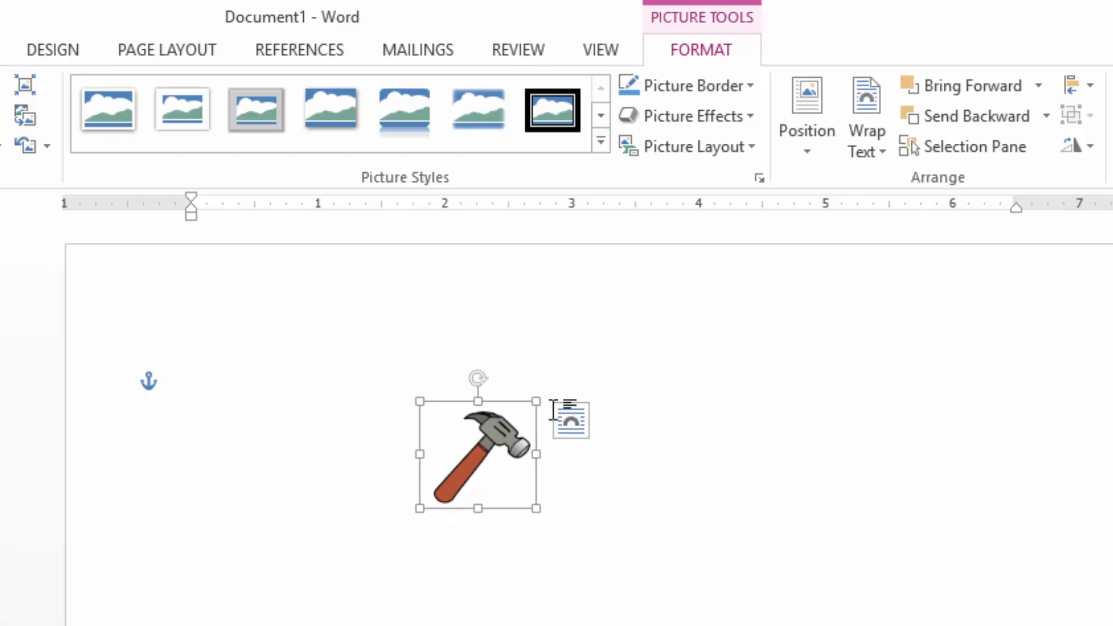
{"action": "left_click_drag", "start_coordinate": [537, 400], "coordinate": [471, 471]}
{"action": "left_click", "coordinate": [666, 447]}
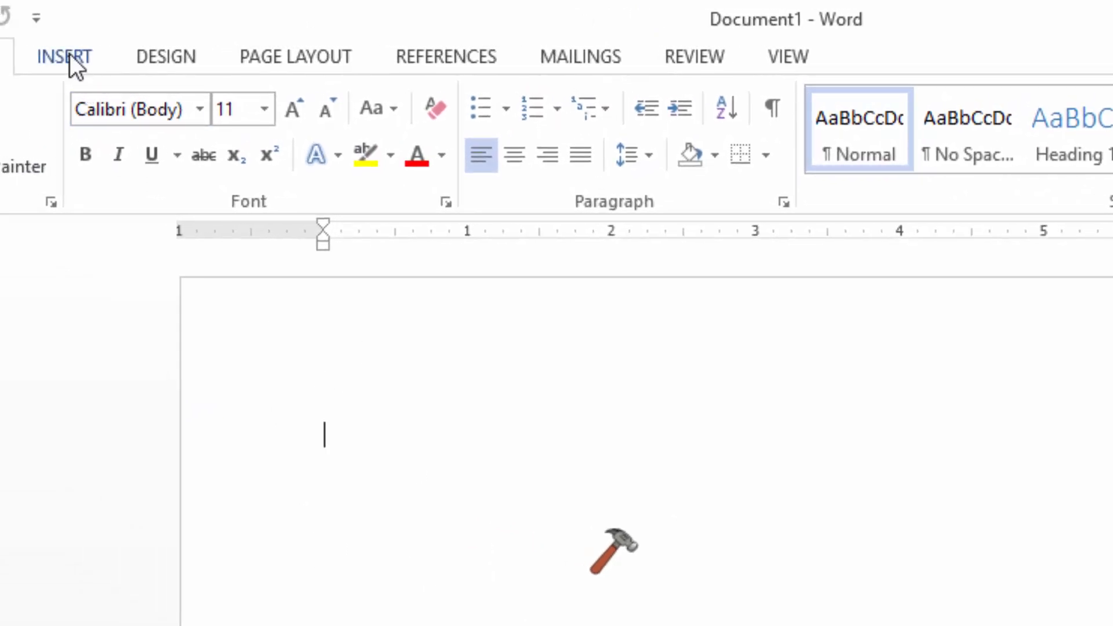
- Insert the CEMENT picture from the BUSINESS CARD folder into the document
{"action": "left_click", "coordinate": [68, 57]}
{"action": "left_click", "coordinate": [86, 120]}
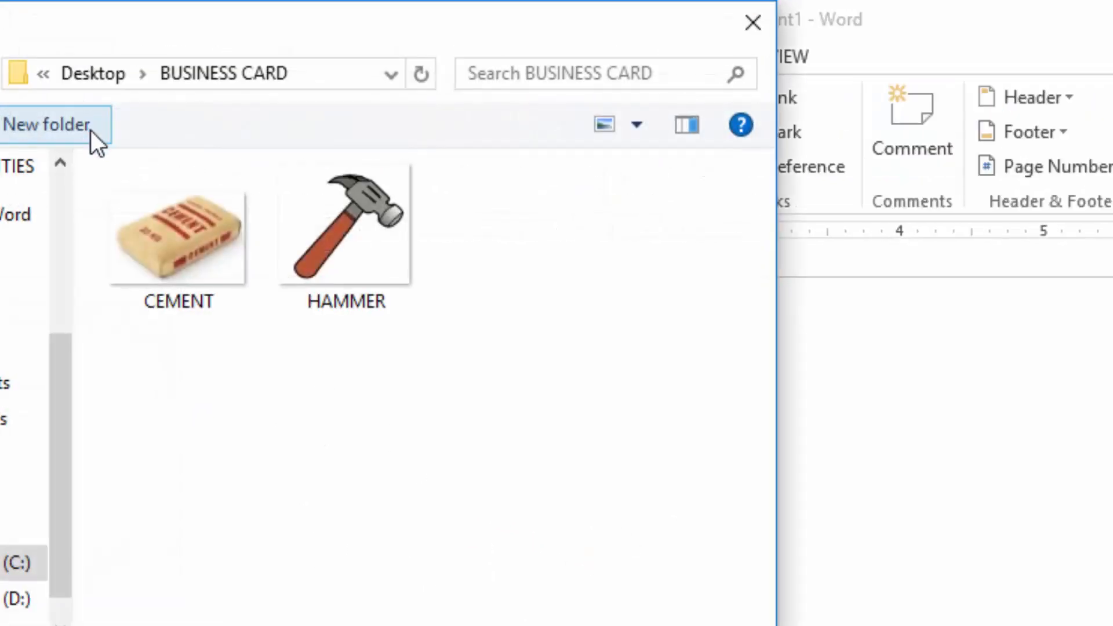
{"action": "left_click", "coordinate": [179, 249]}
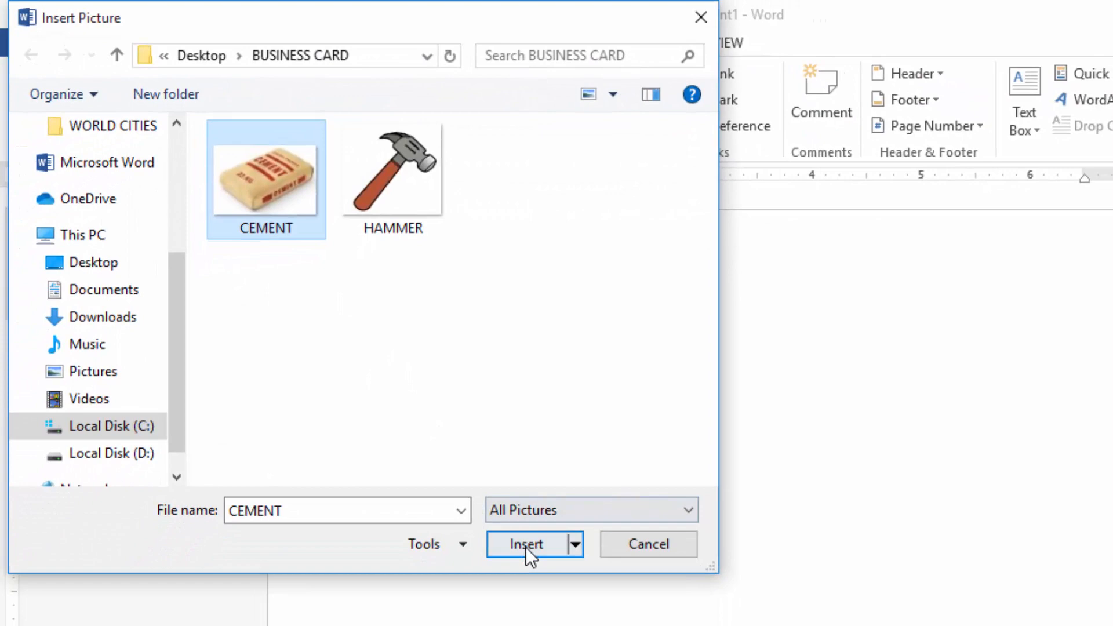
{"action": "left_click", "coordinate": [525, 548]}
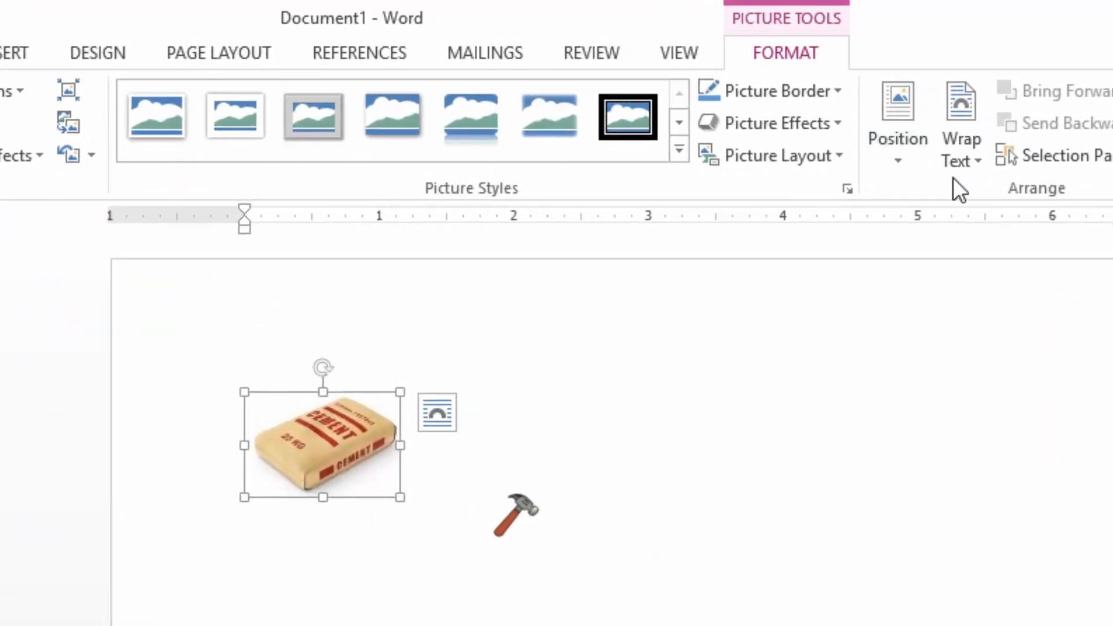
- Set the cement picture's text wrapping to Tight, place it just right of the hammer and shrink it to a similar size
{"action": "left_click", "coordinate": [972, 155]}
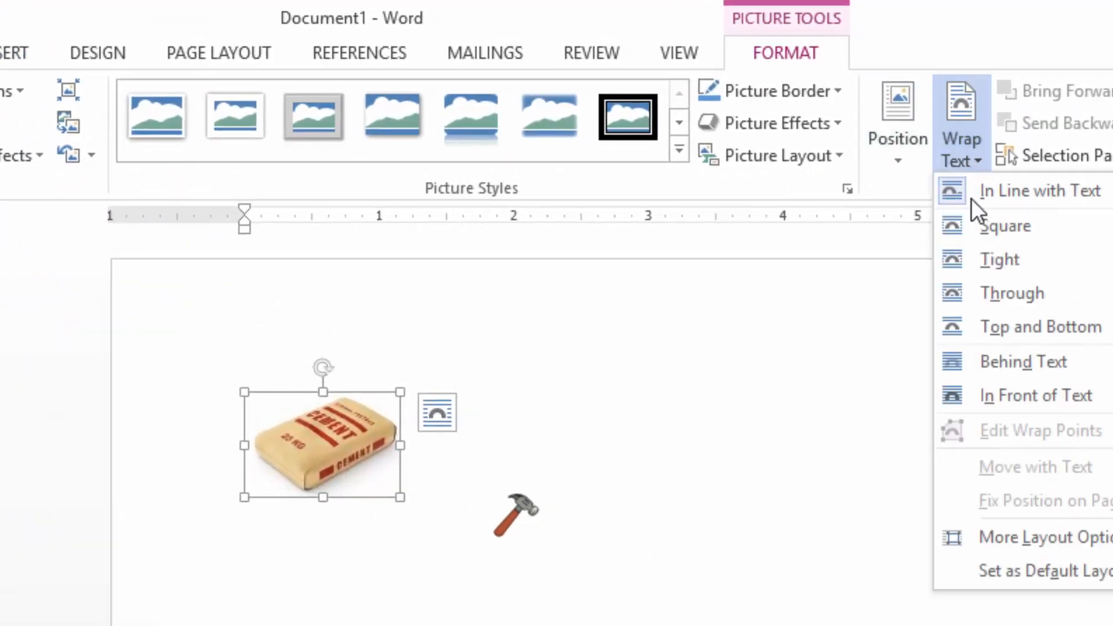
{"action": "left_click", "coordinate": [997, 261]}
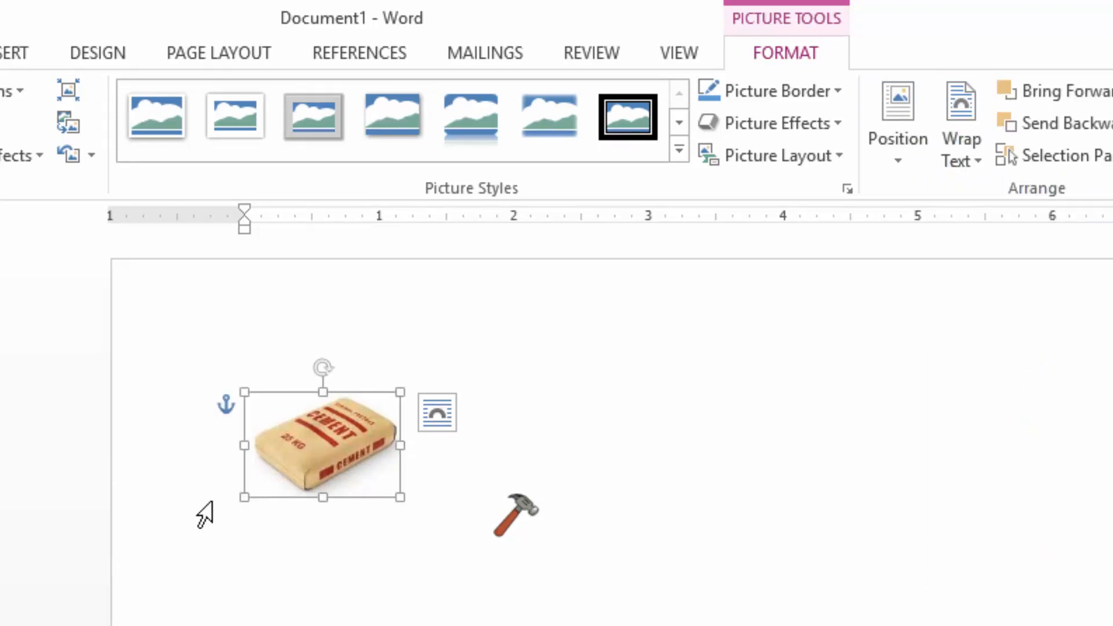
{"action": "left_click_drag", "start_coordinate": [318, 432], "coordinate": [648, 494]}
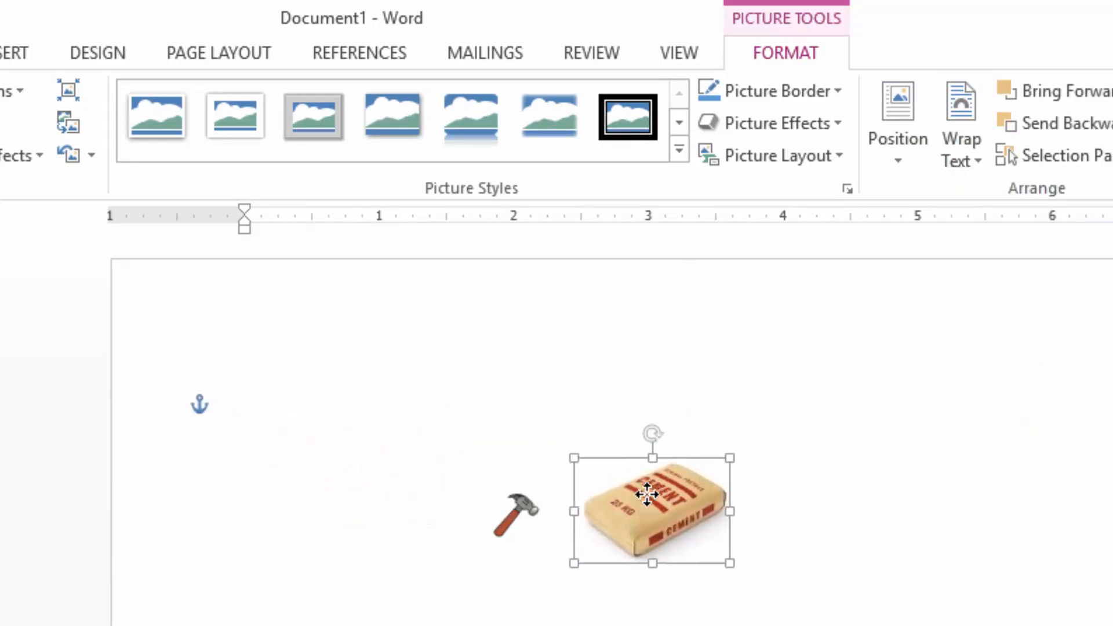
{"action": "left_click_drag", "start_coordinate": [735, 457], "coordinate": [592, 501]}
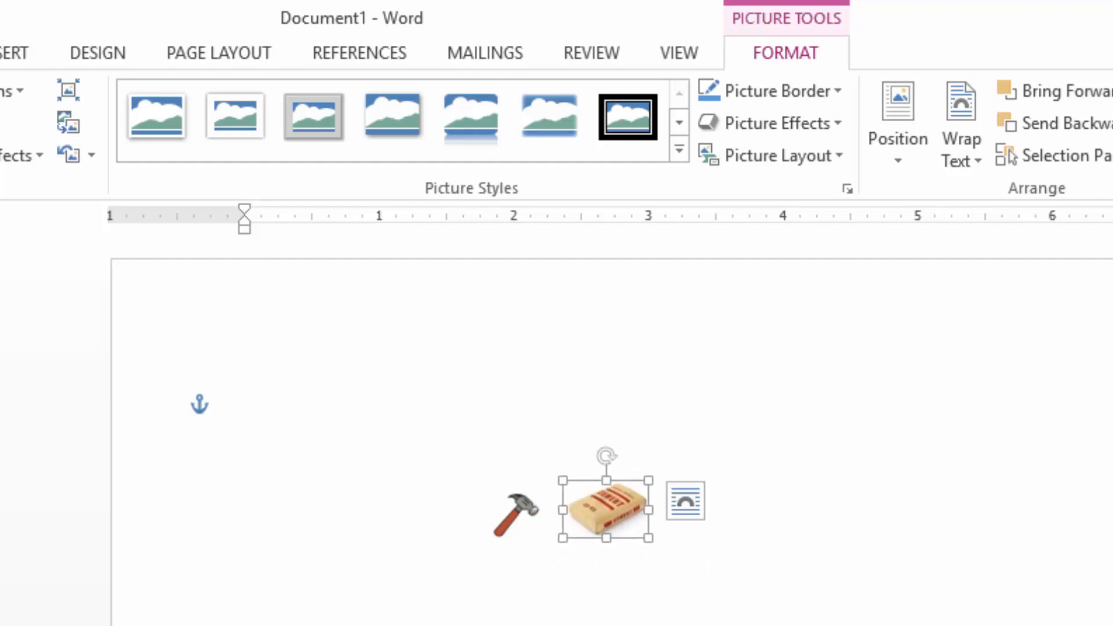
- Find and open Paint
{"action": "key", "text": "super+s"}
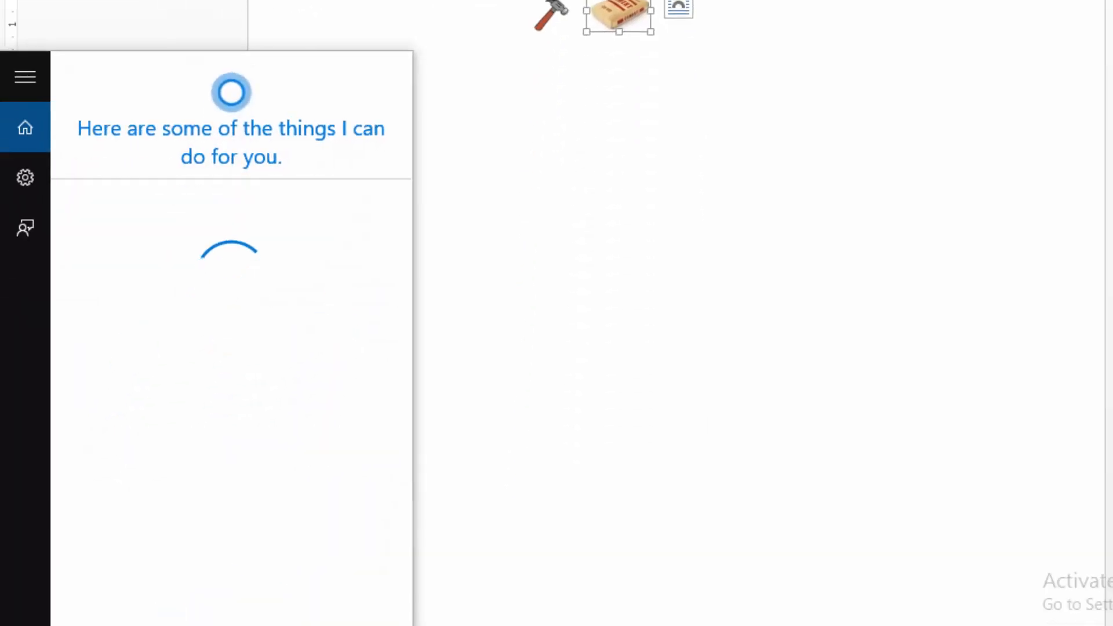
{"action": "type", "text": "paint"}
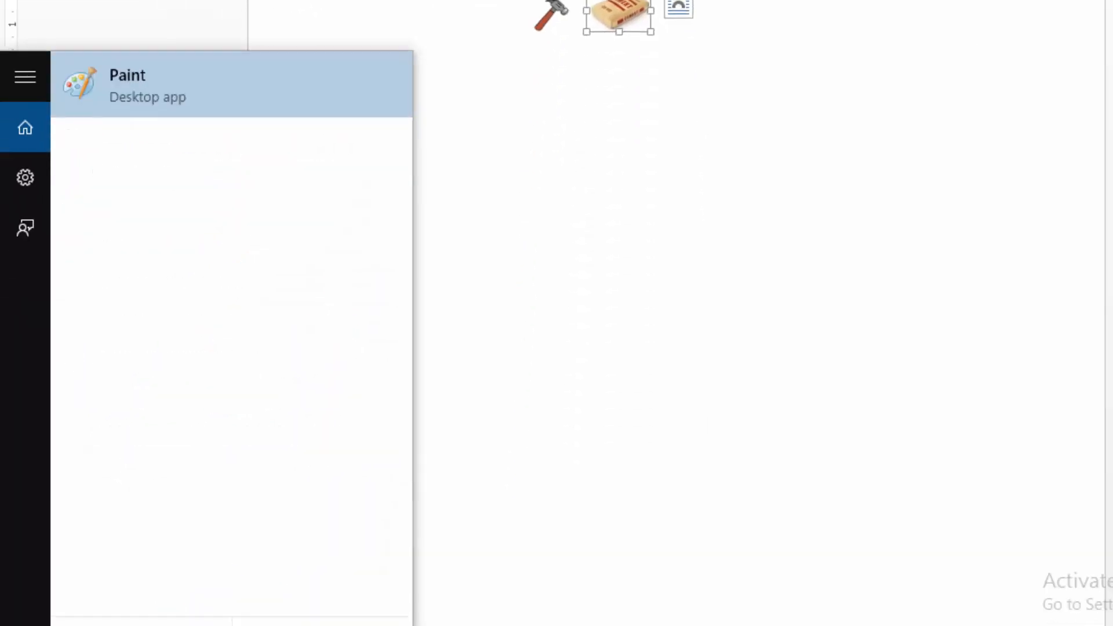
{"action": "left_click", "coordinate": [137, 78]}
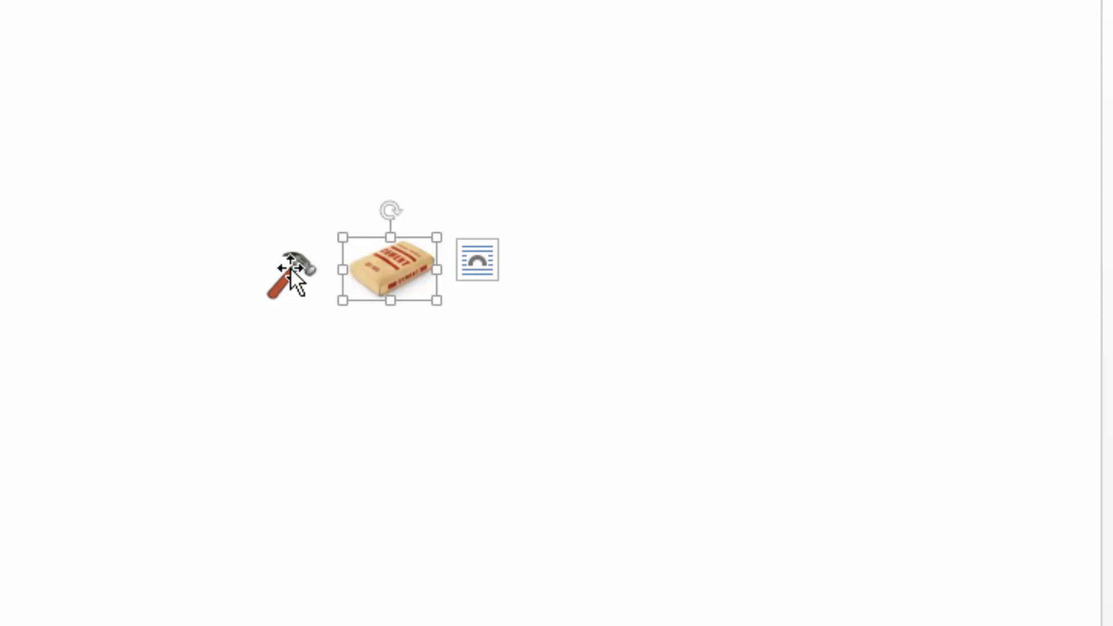
- Copy the hammer and cement pictures together from Word into Paint and place them away from the canvas corner
{"action": "left_click", "coordinate": [290, 267]}
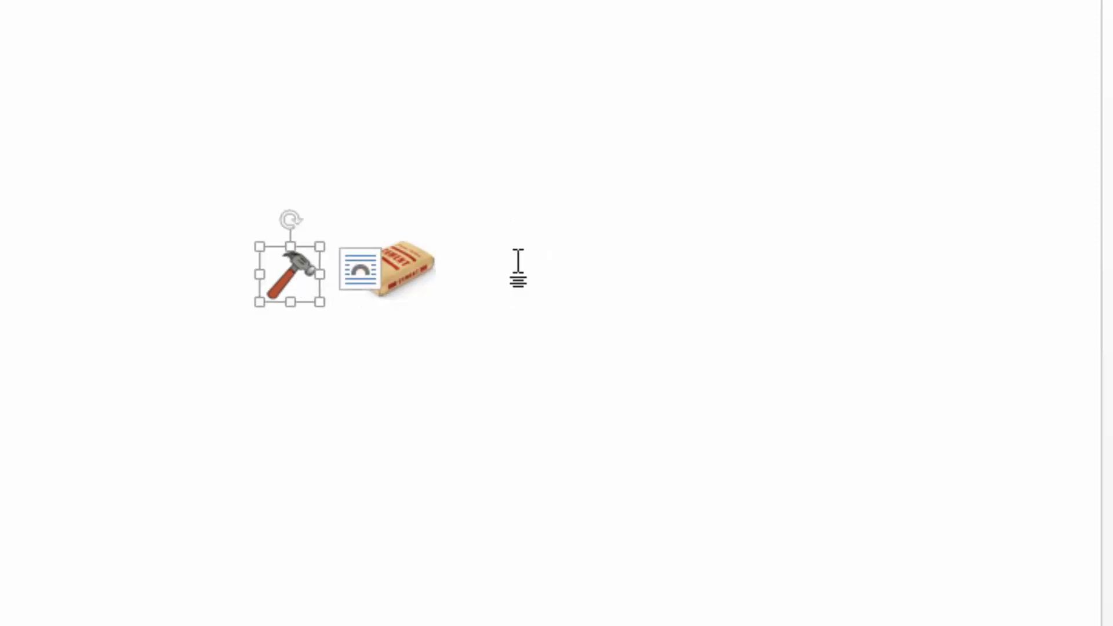
{"action": "left_click", "coordinate": [396, 255], "text": "ctrl"}
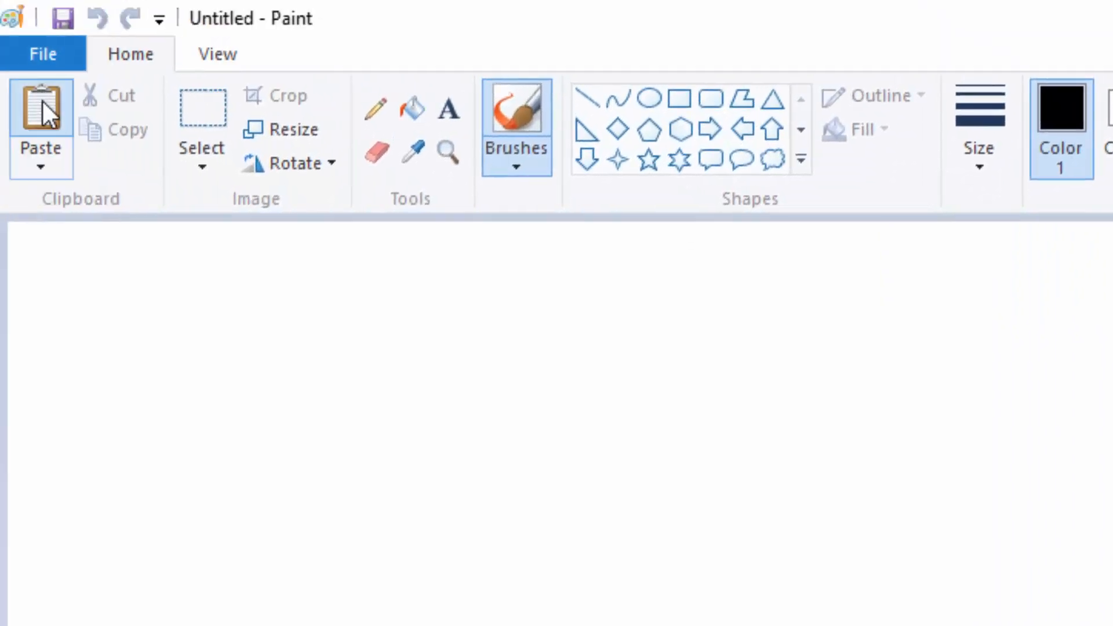
{"action": "left_click", "coordinate": [41, 99]}
{"action": "left_click_drag", "start_coordinate": [54, 253], "coordinate": [593, 417]}
{"action": "left_click", "coordinate": [678, 459]}
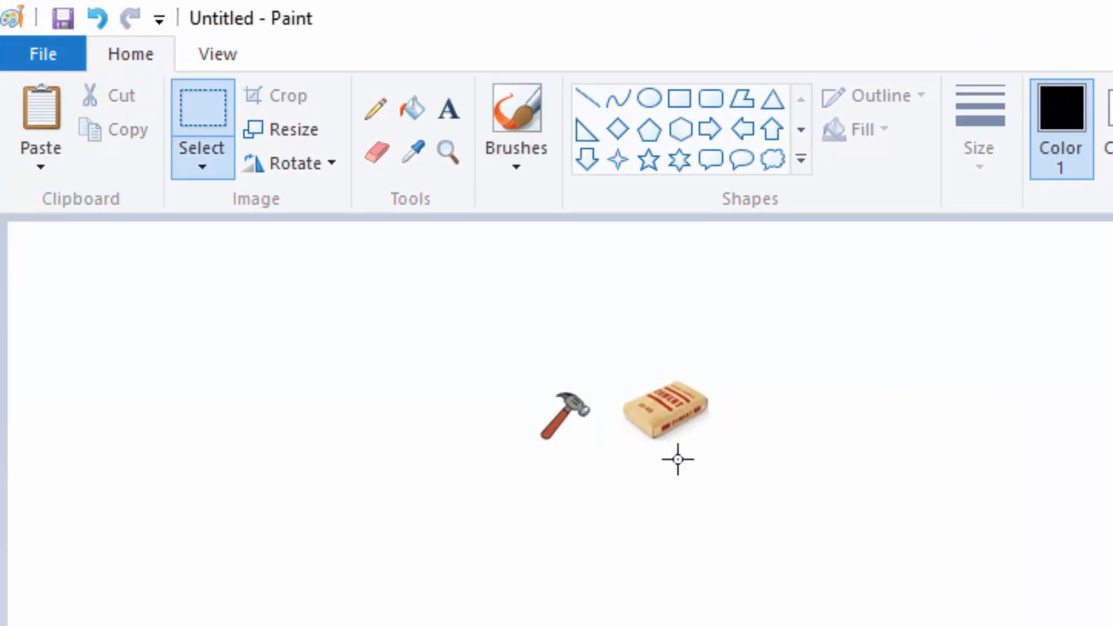
- Move the cement bag over the lower right part of the hammer, using Transparent selection so the hammer shows behind it
{"action": "left_click_drag", "start_coordinate": [614, 374], "coordinate": [723, 444]}
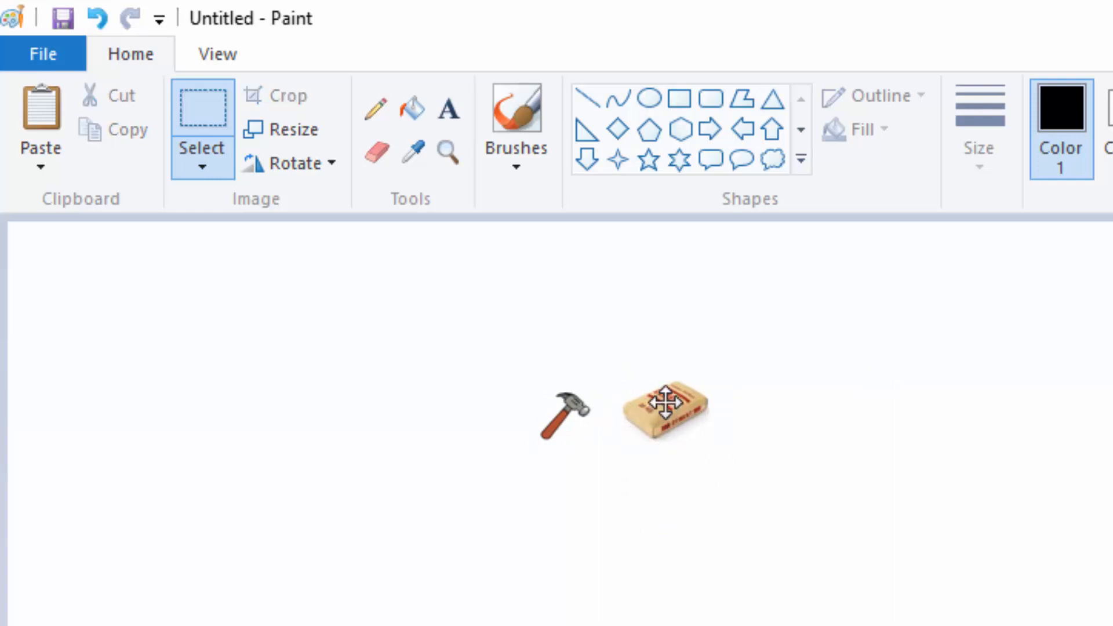
{"action": "left_click_drag", "start_coordinate": [658, 405], "coordinate": [614, 430]}
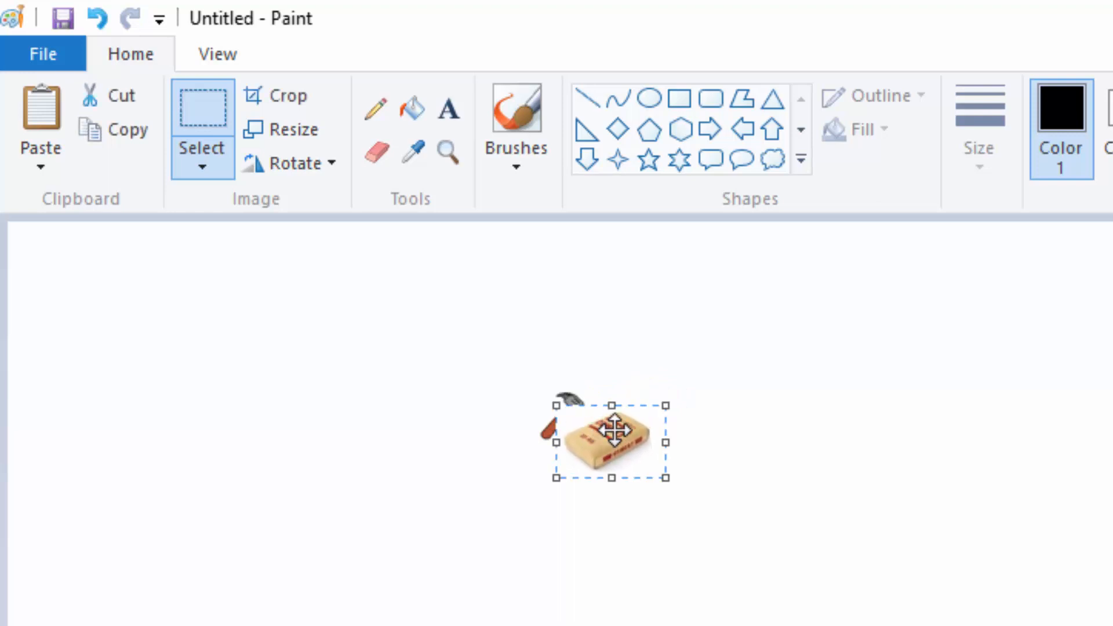
{"action": "left_click", "coordinate": [199, 156]}
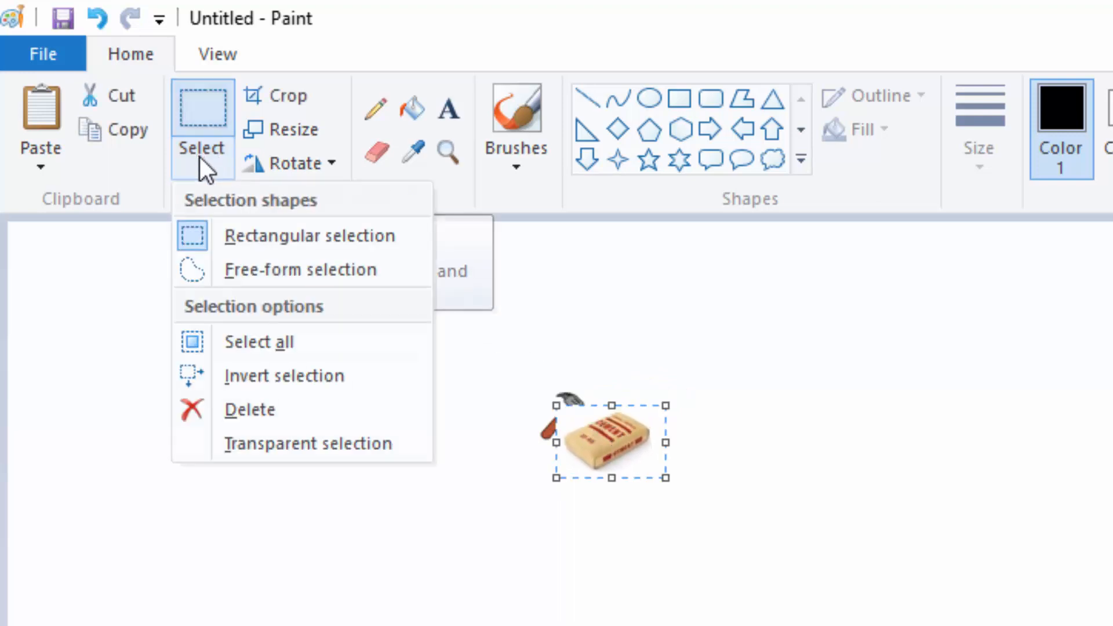
{"action": "left_click", "coordinate": [246, 451]}
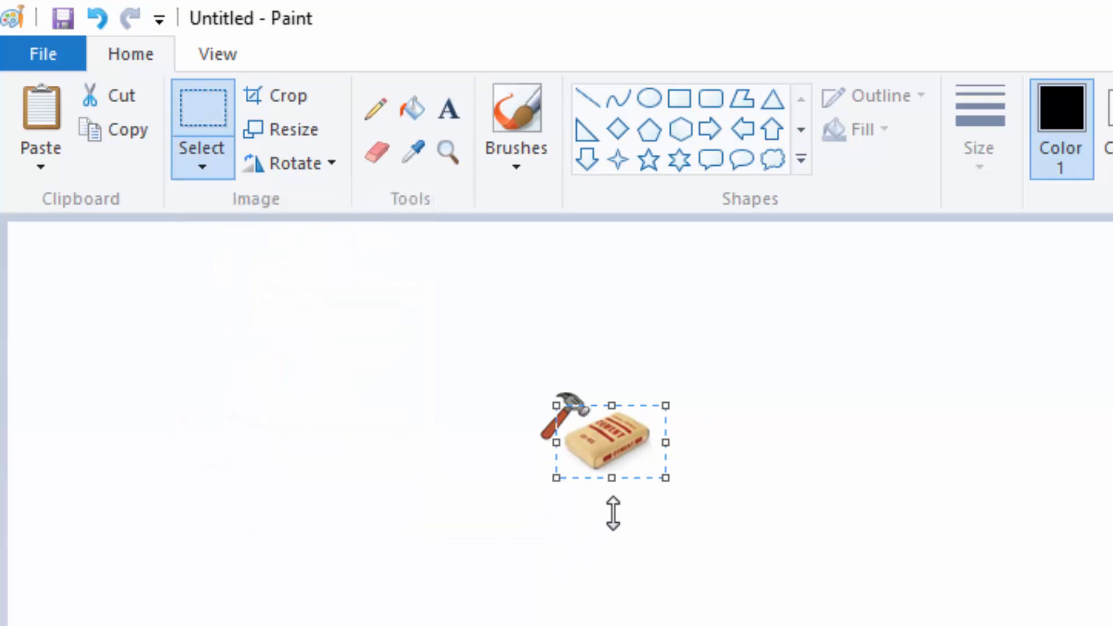
{"action": "left_click_drag", "start_coordinate": [629, 447], "coordinate": [627, 443]}
{"action": "left_click", "coordinate": [740, 462]}
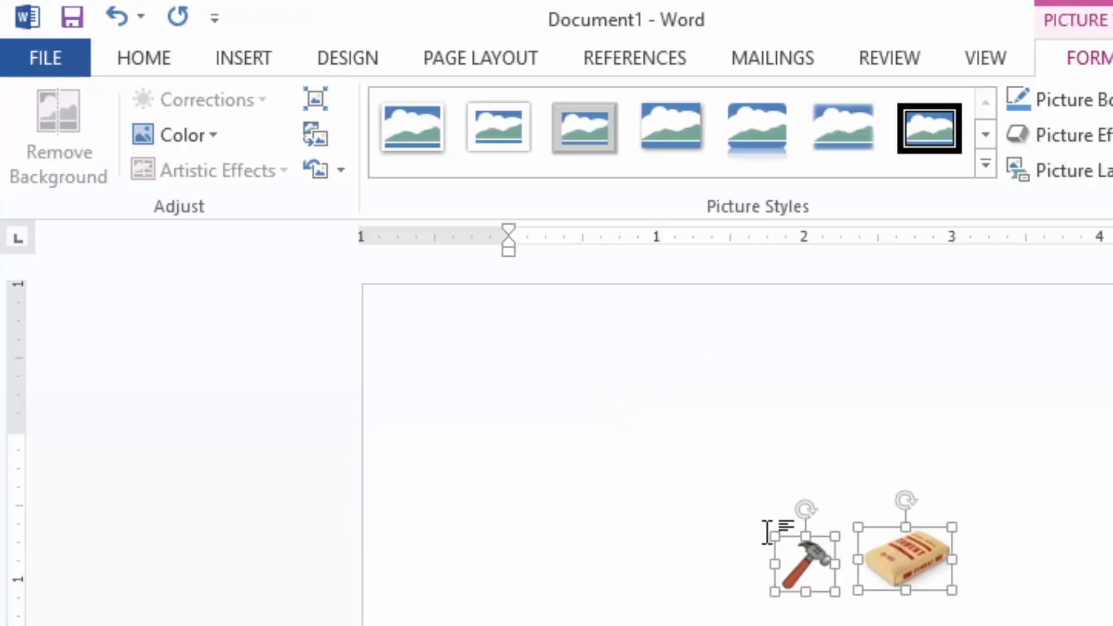
- Switch back to Word and delete the hammer and cement pictures from the document
{"action": "key", "text": "Delete"}
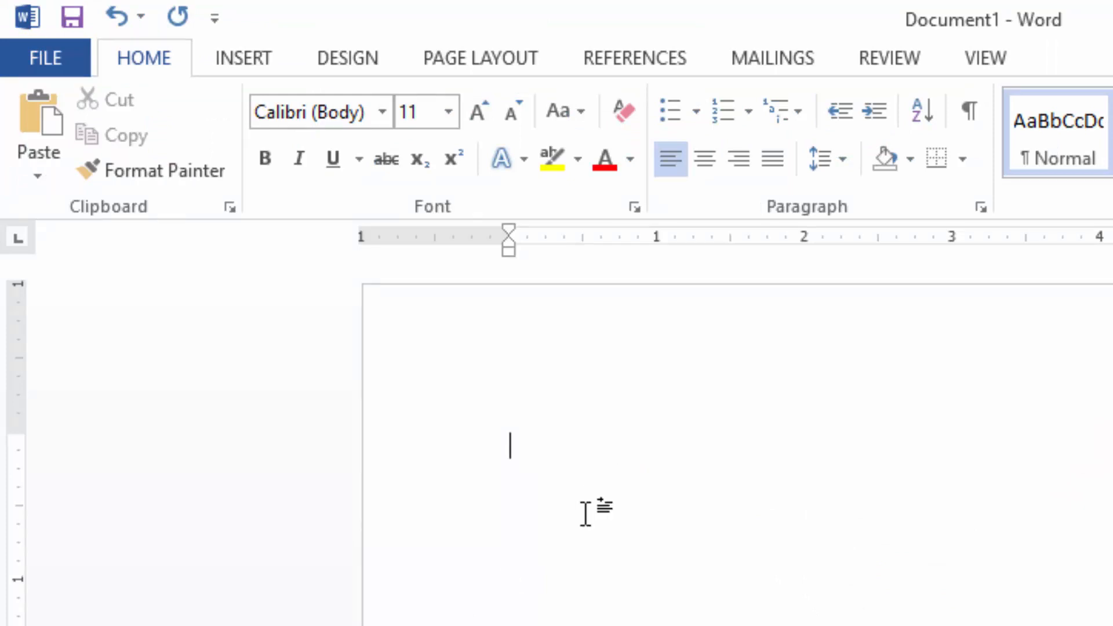
- Draw a circle about 1.4 inches across near the top of the page using the Oval shape
{"action": "left_click", "coordinate": [253, 55]}
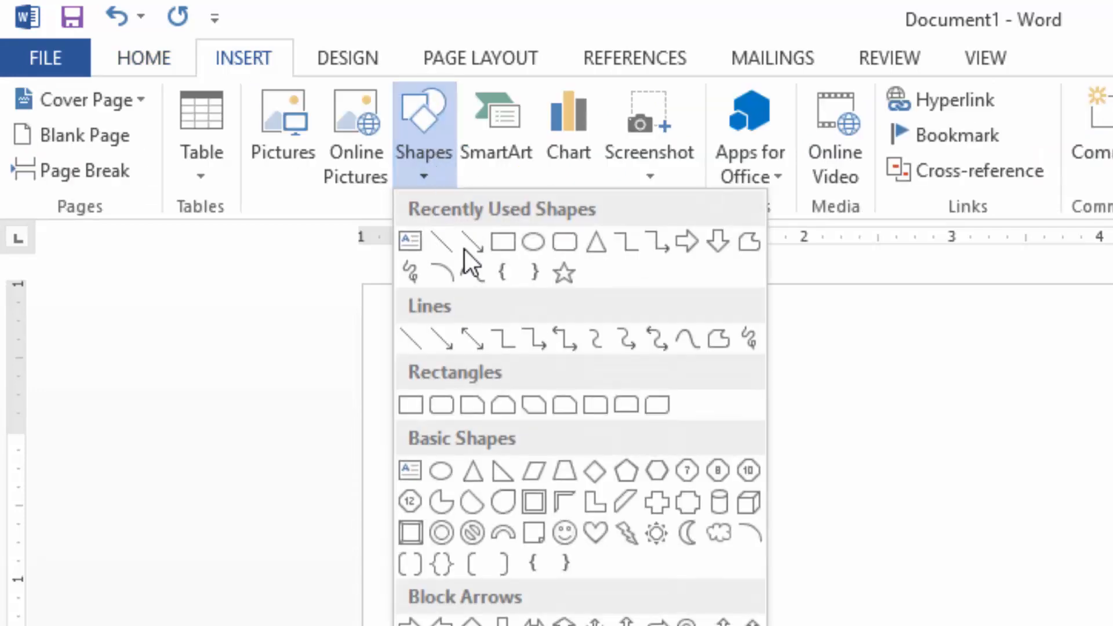
{"action": "left_click", "coordinate": [537, 242]}
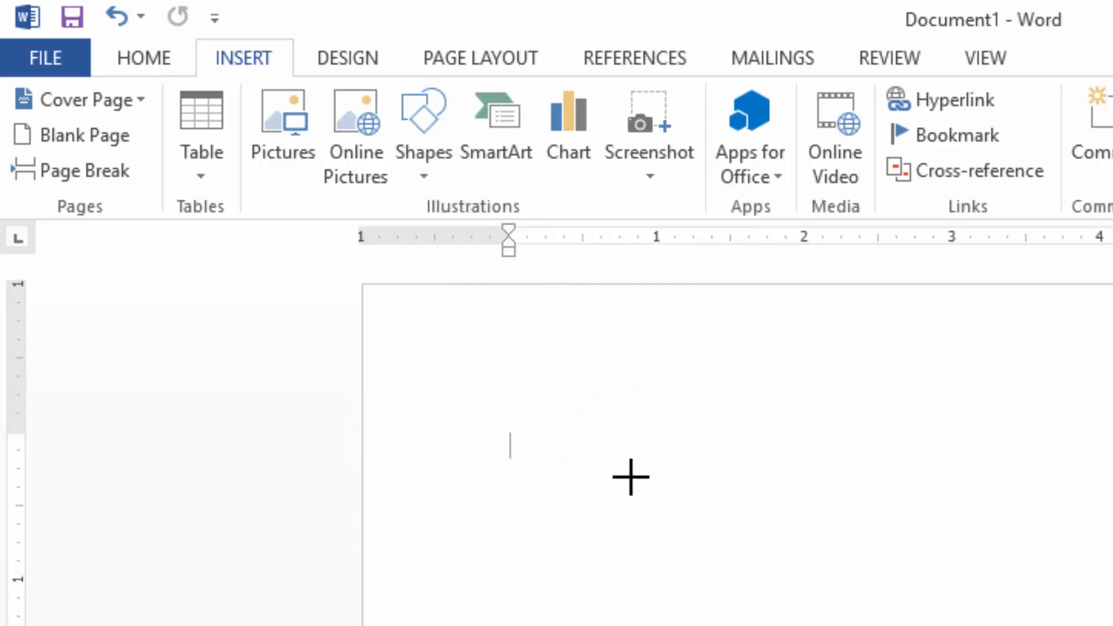
{"action": "left_click_drag", "start_coordinate": [631, 485], "coordinate": [807, 625]}
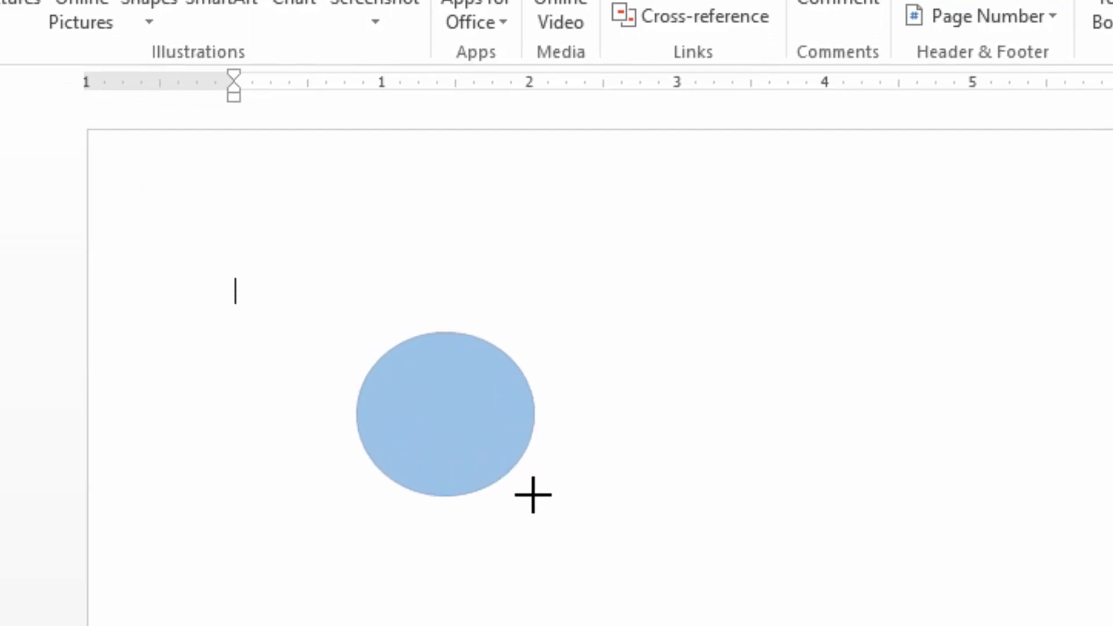
{"action": "mouse_move", "coordinate": [532, 494]}
{"action": "left_mouse_down"}
{"action": "mouse_move", "coordinate": [497, 462]}
{"action": "mouse_move", "coordinate": [574, 501]}
{"action": "mouse_move", "coordinate": [561, 482]}
{"action": "left_mouse_up"}
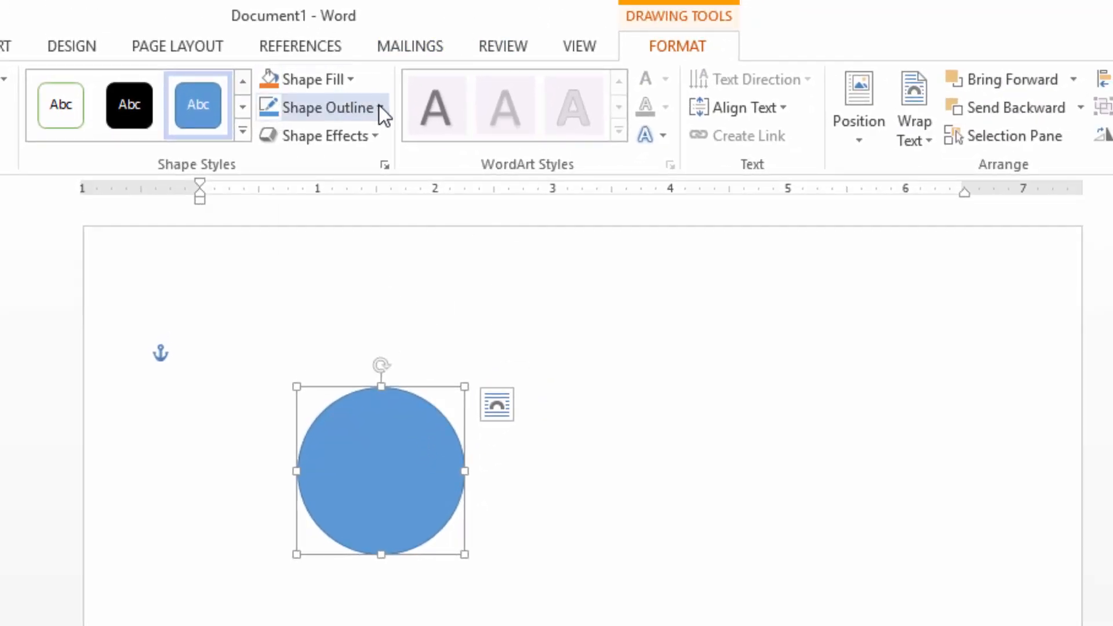
- Remove the circle's fill and set its outline to the dark orange theme color
{"action": "left_click", "coordinate": [351, 79]}
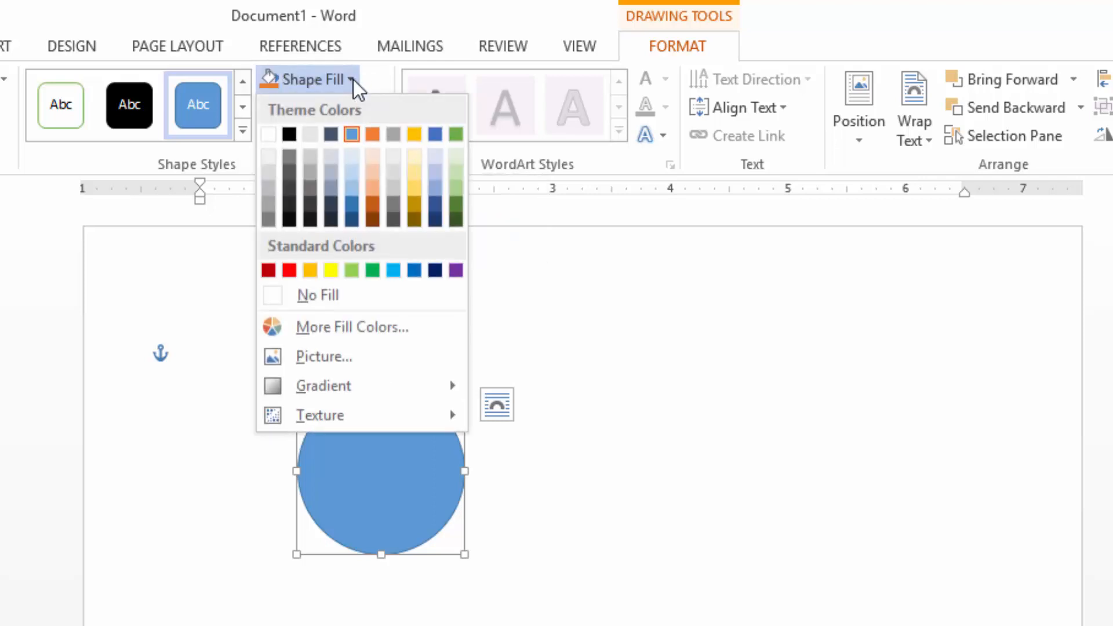
{"action": "left_click", "coordinate": [322, 296]}
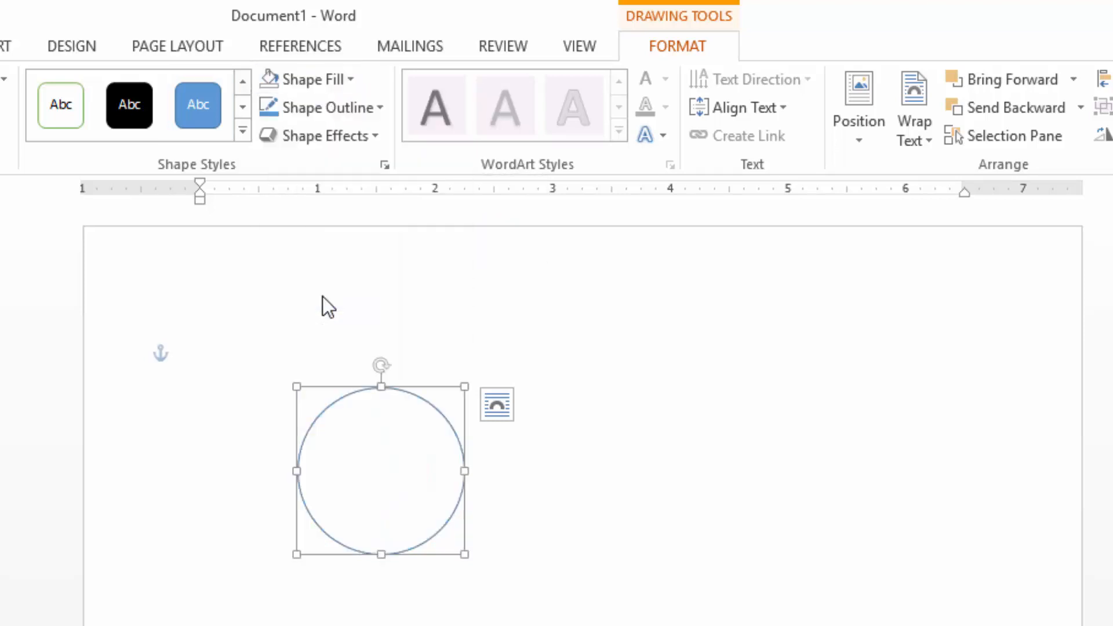
{"action": "left_click", "coordinate": [380, 108]}
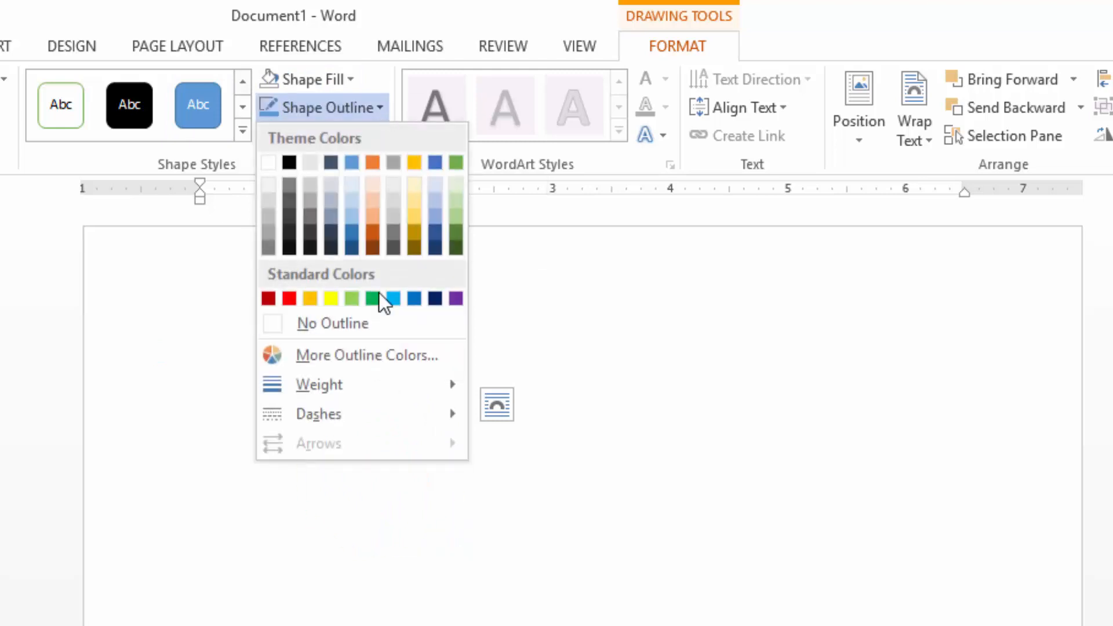
{"action": "left_click", "coordinate": [374, 233]}
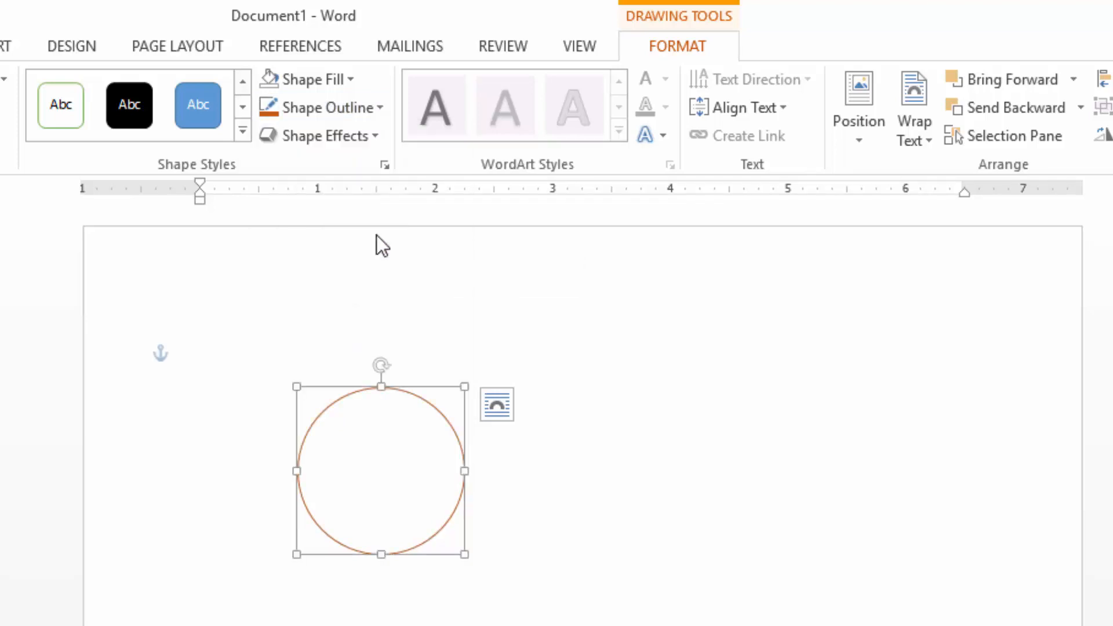
- Set the circle's outline weight to 3 pt and shrink the circle slightly
{"action": "left_click", "coordinate": [379, 109]}
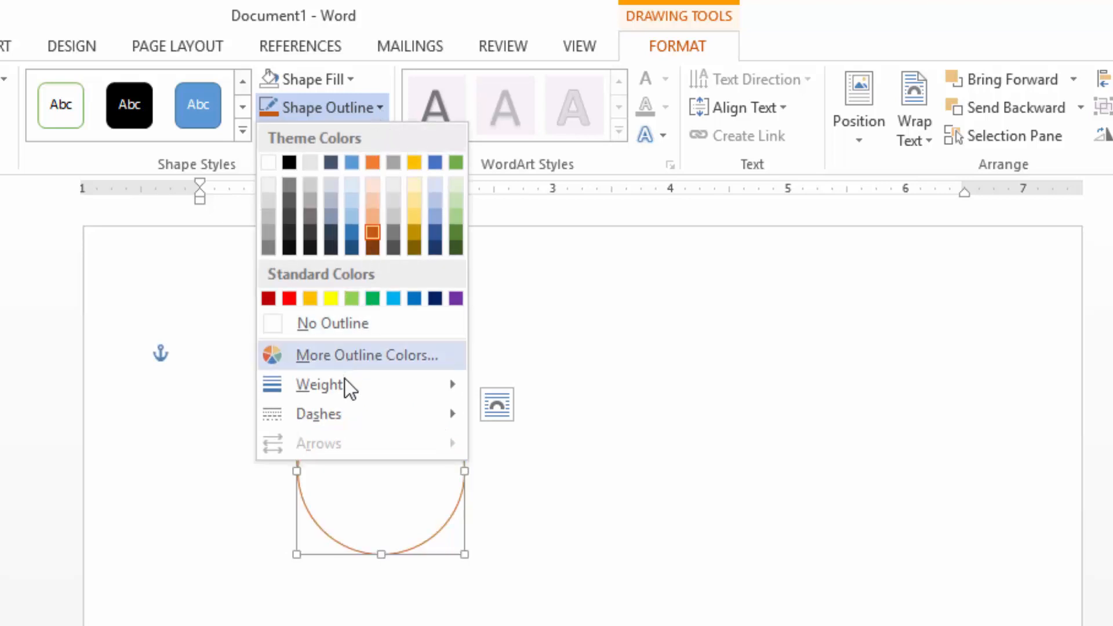
{"action": "mouse_move", "coordinate": [345, 385]}
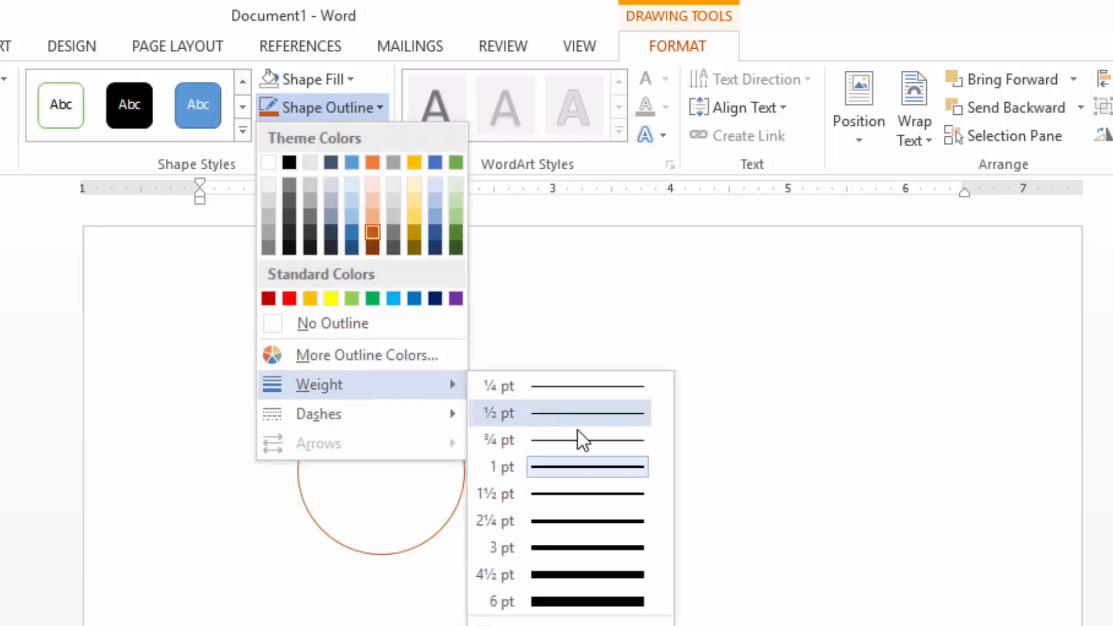
{"action": "left_click", "coordinate": [579, 539]}
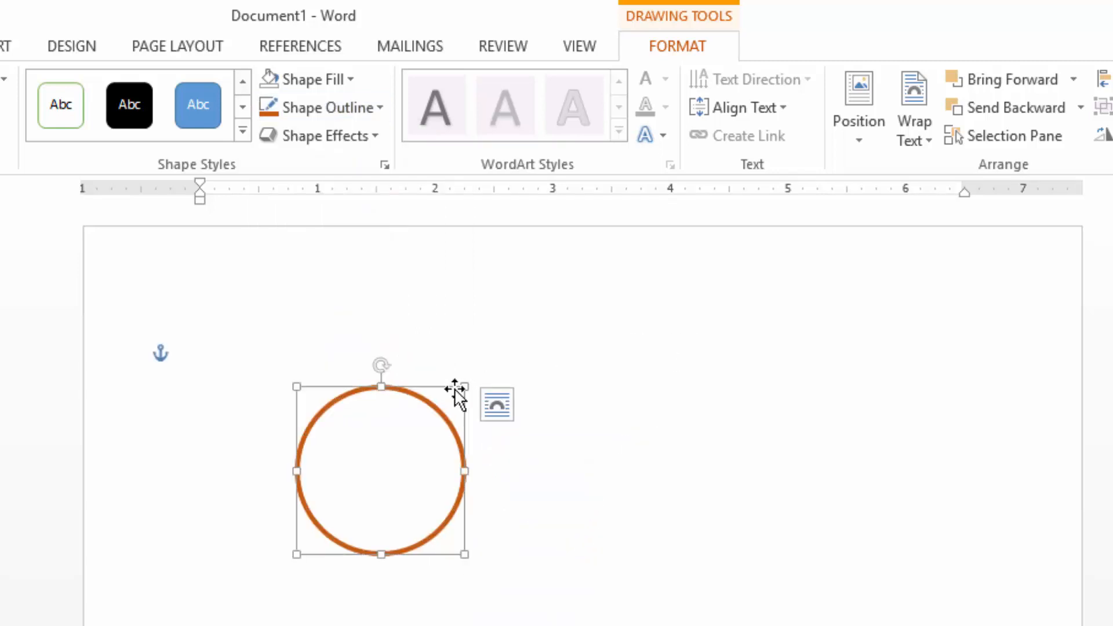
{"action": "left_click_drag", "start_coordinate": [464, 385], "coordinate": [457, 402]}
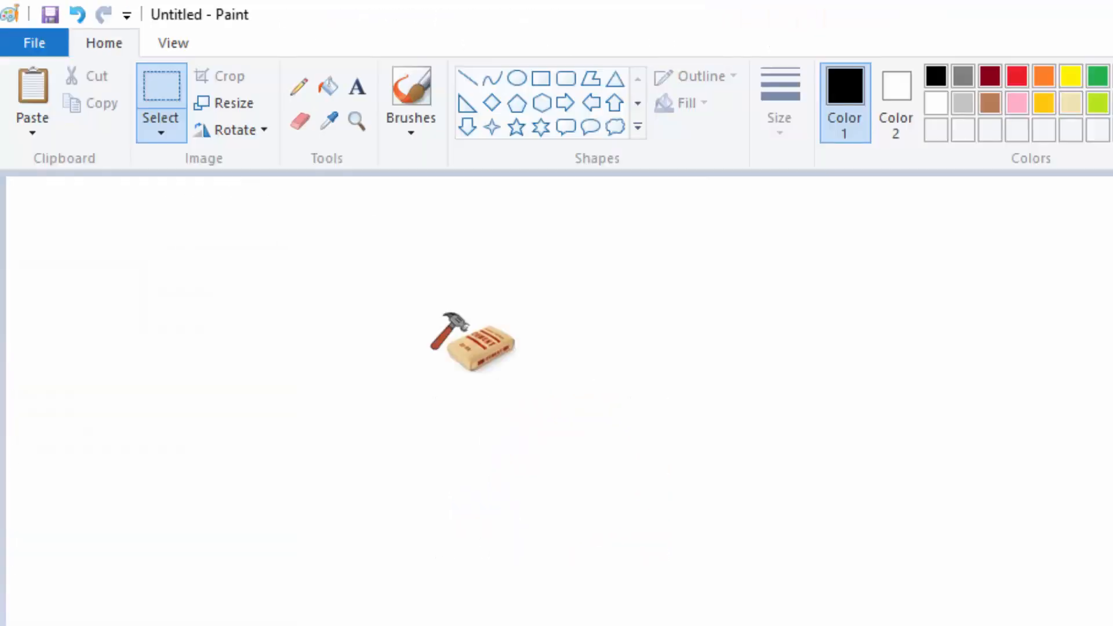
- Copy the circle into Paint and position it around the hammer and cement pictures
{"action": "left_click", "coordinate": [33, 72]}
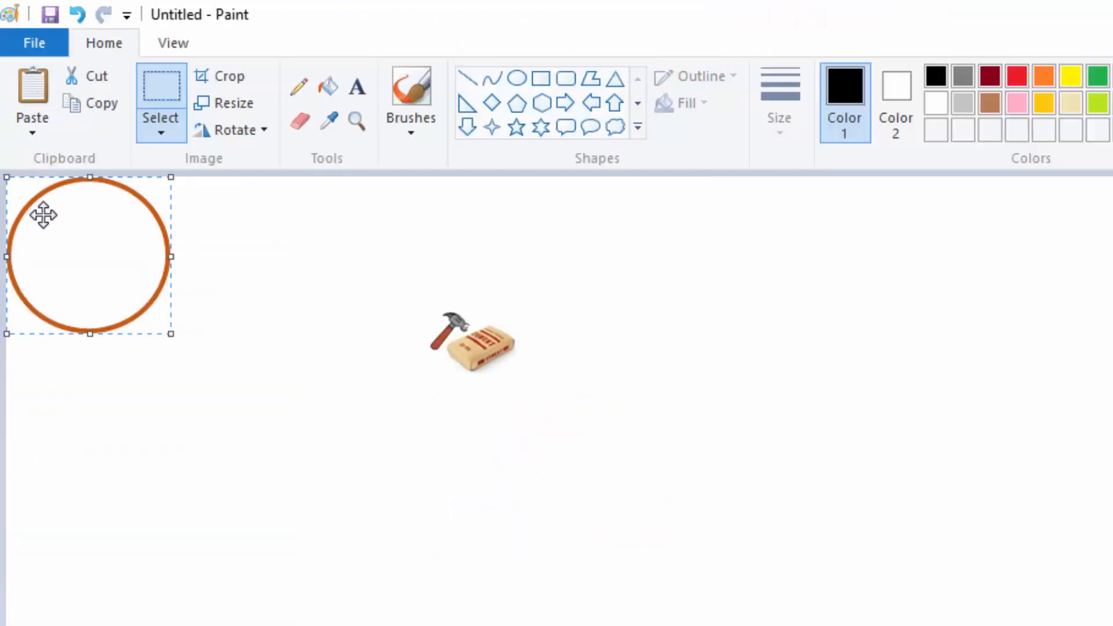
{"action": "left_click_drag", "start_coordinate": [42, 216], "coordinate": [433, 320]}
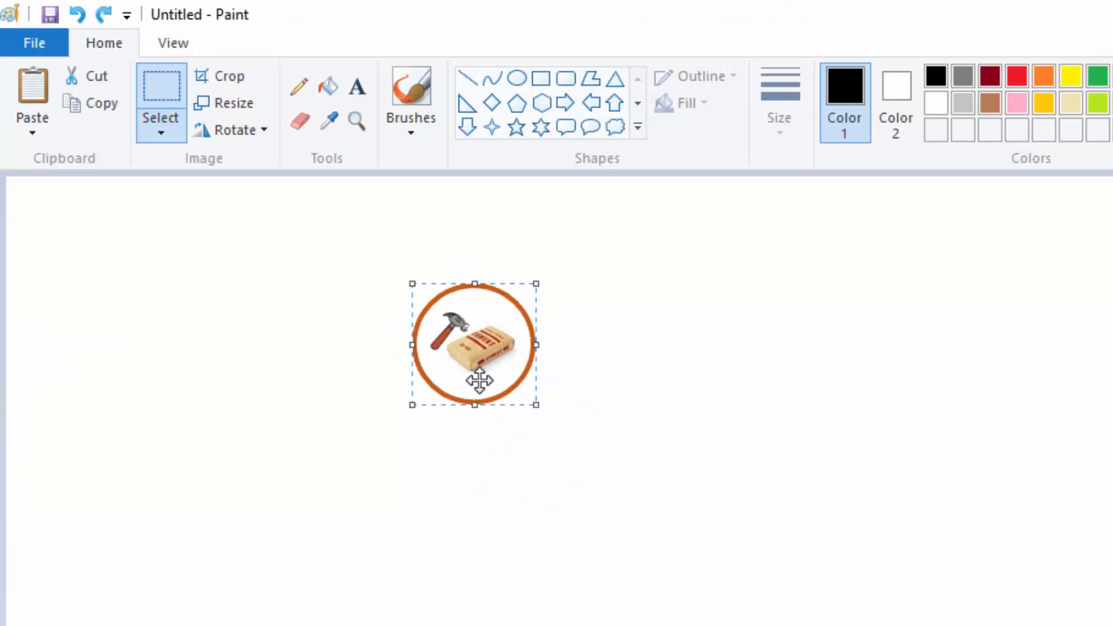
{"action": "left_click", "coordinate": [688, 276]}
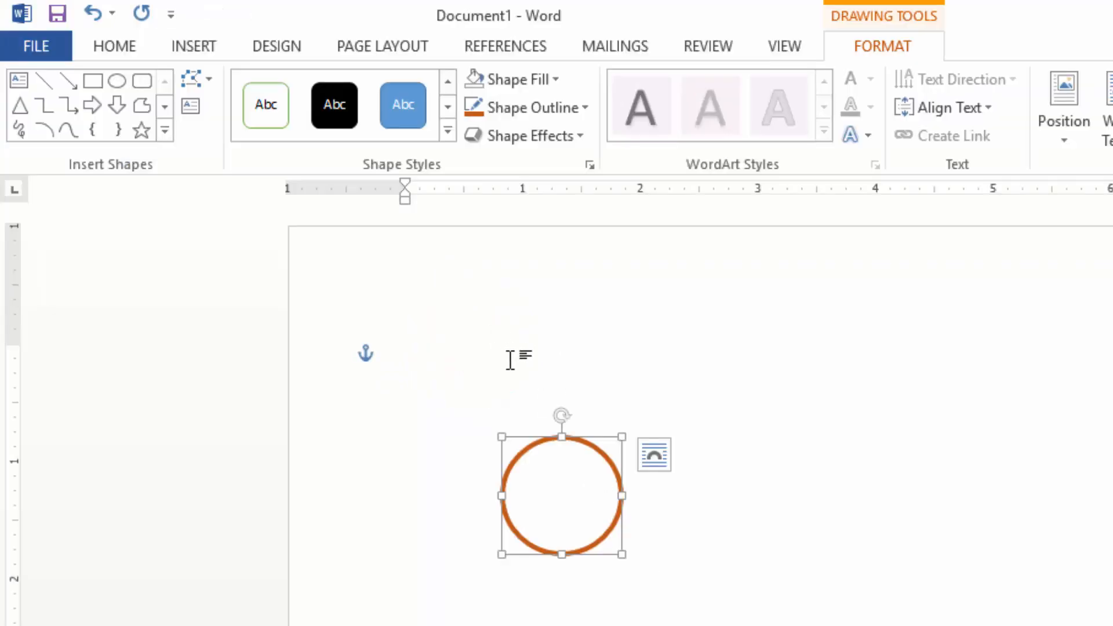
- Switch back to Word and draw a text box above the circle containing "Vifaa Hardware Lid", narrowed to about 1.4 inches wide
{"action": "left_click", "coordinate": [511, 360]}
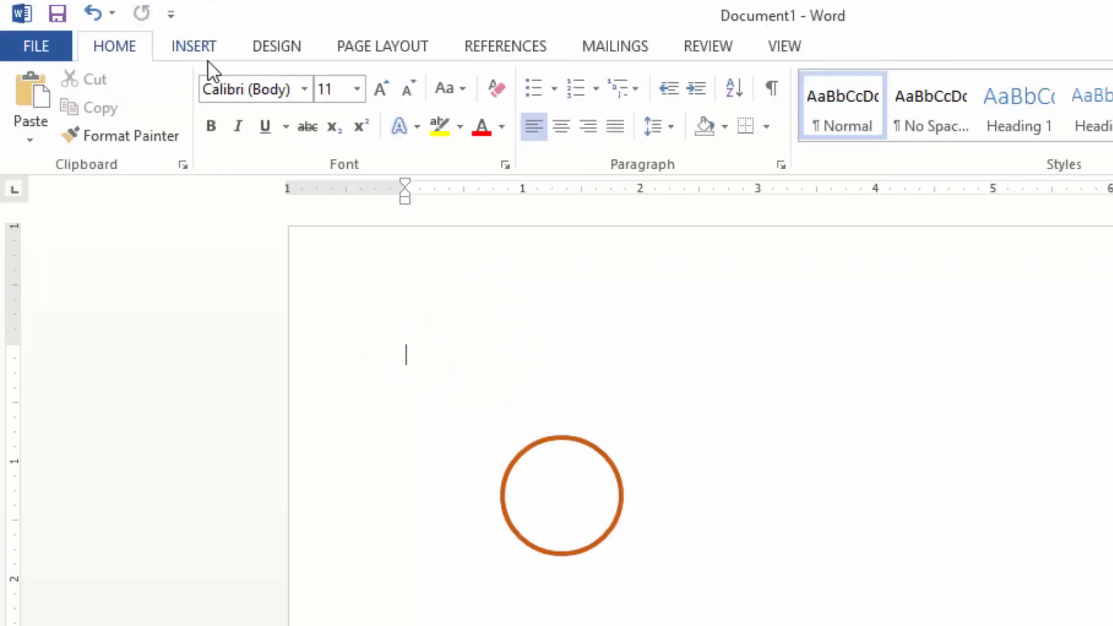
{"action": "left_click", "coordinate": [187, 45]}
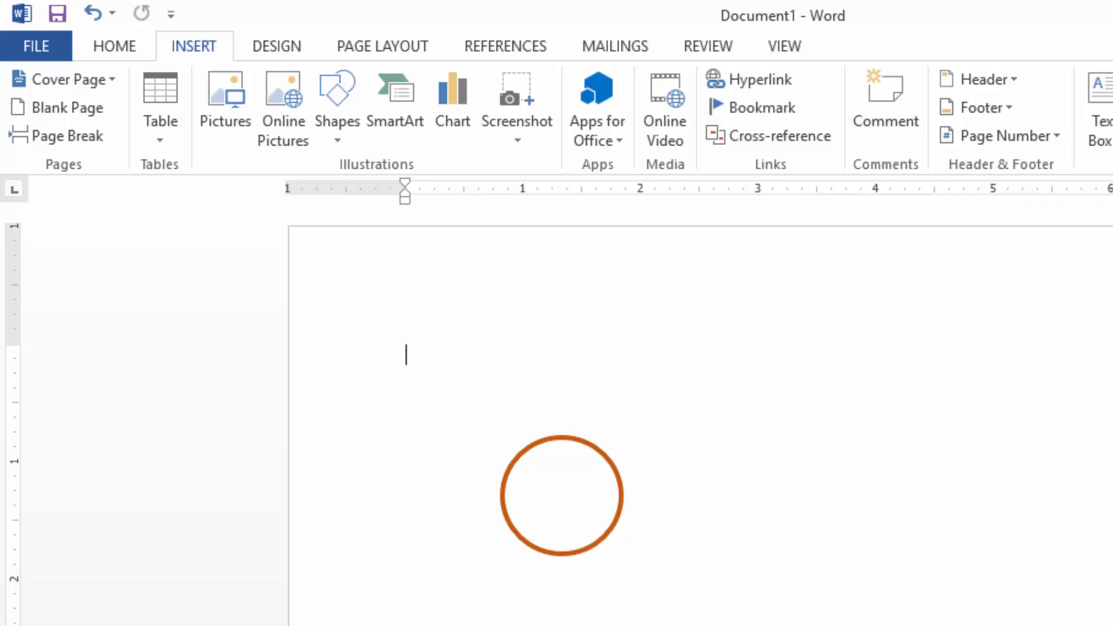
{"action": "left_click", "coordinate": [1106, 125]}
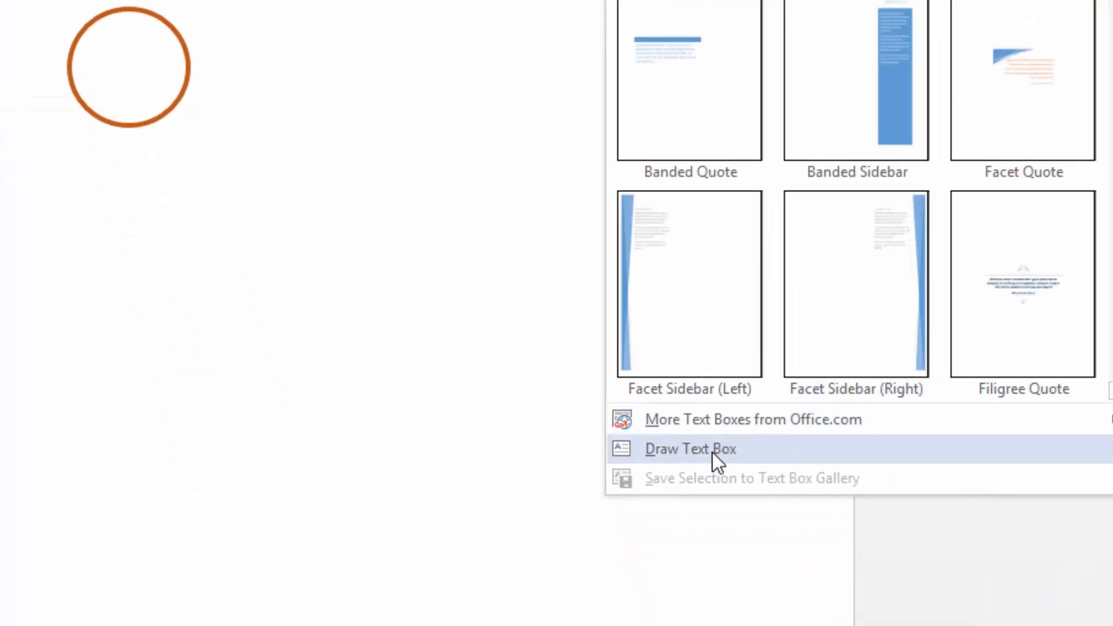
{"action": "left_click", "coordinate": [712, 451]}
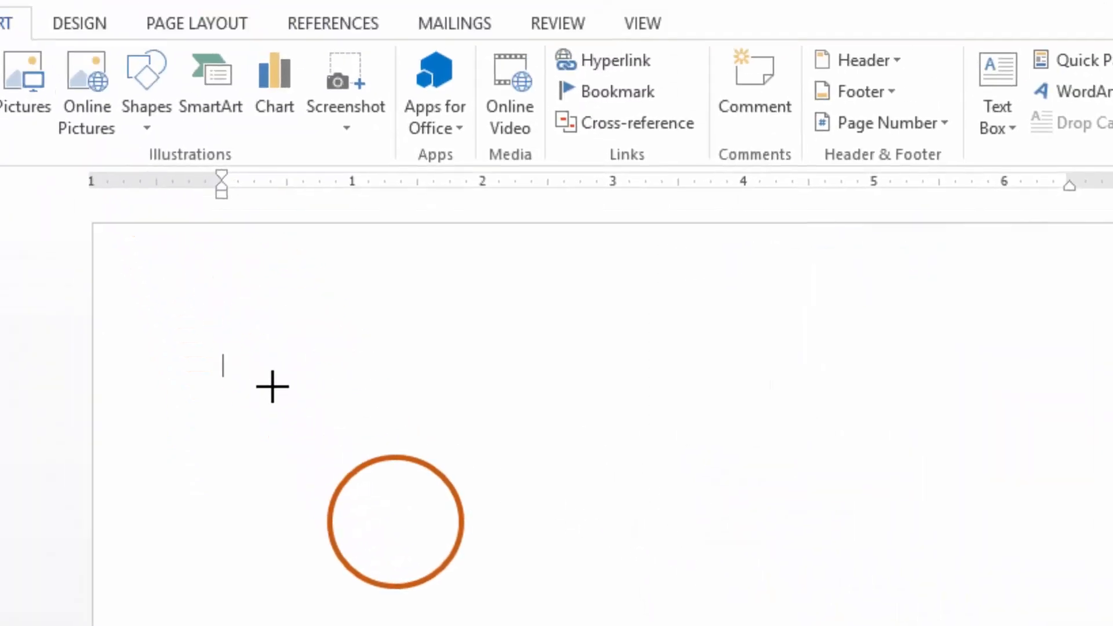
{"action": "mouse_move", "coordinate": [272, 395]}
{"action": "left_mouse_down"}
{"action": "mouse_move", "coordinate": [452, 450]}
{"action": "mouse_move", "coordinate": [582, 446]}
{"action": "left_mouse_up"}
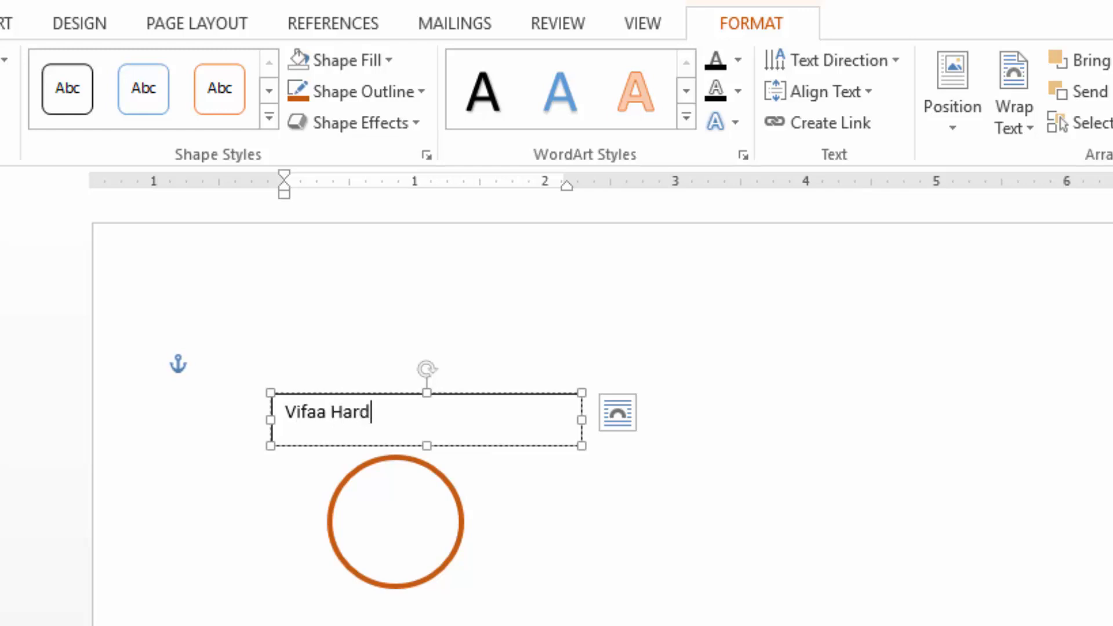
{"action": "type", "text": "ware Lid"}
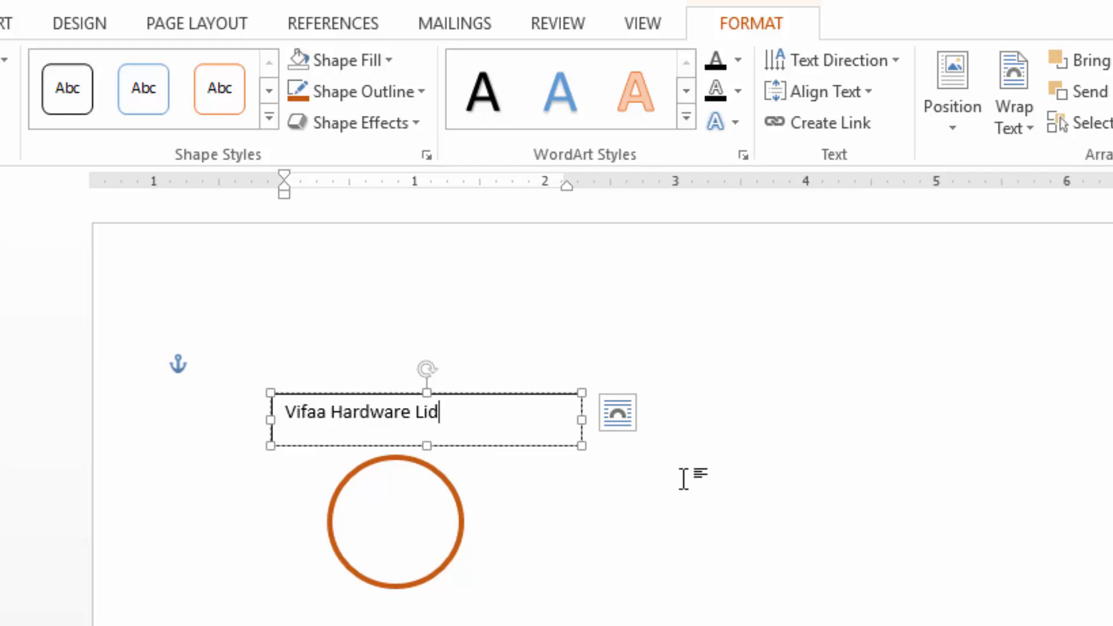
{"action": "left_click_drag", "start_coordinate": [581, 416], "coordinate": [458, 415]}
- Make the company name in the text box purple and bold, and widen the box slightly
{"action": "key", "text": "ctrl+a"}
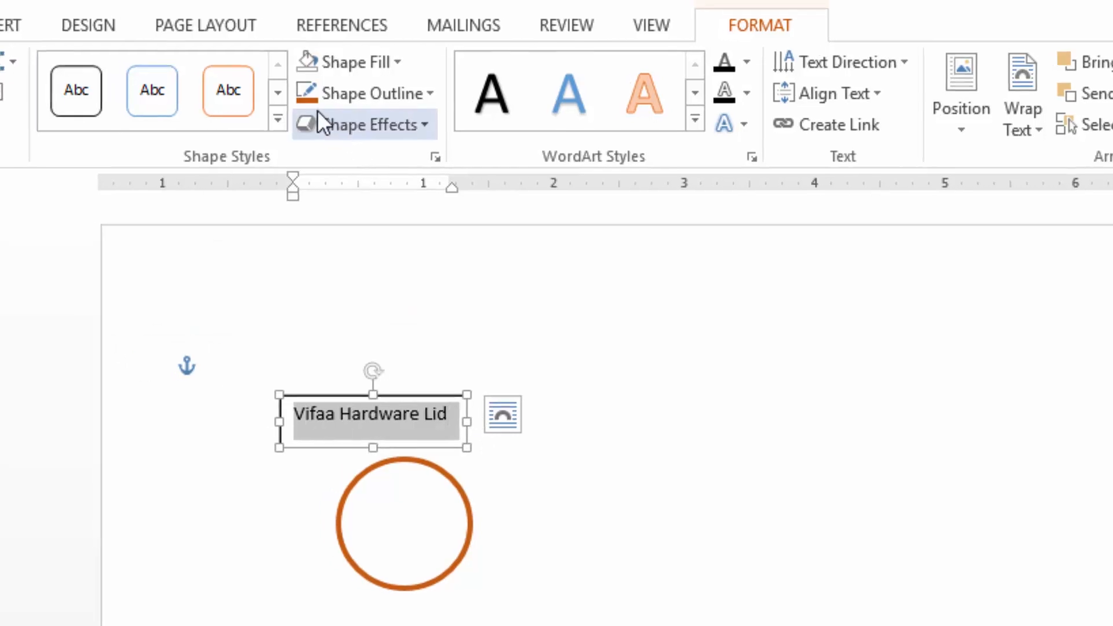
{"action": "left_click", "coordinate": [32, 51]}
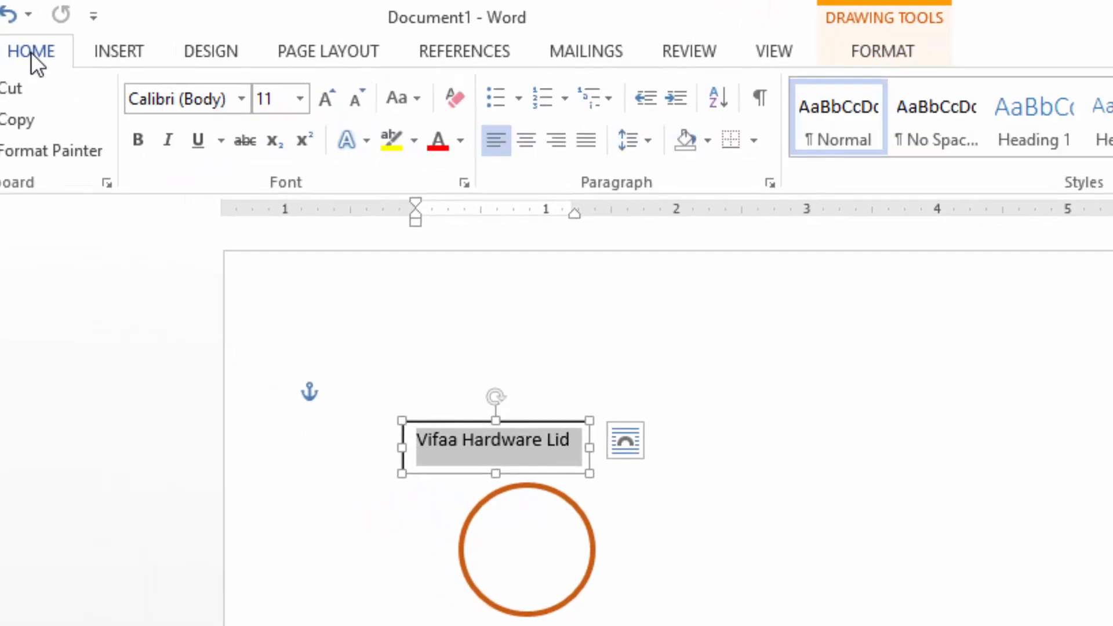
{"action": "left_click", "coordinate": [460, 139]}
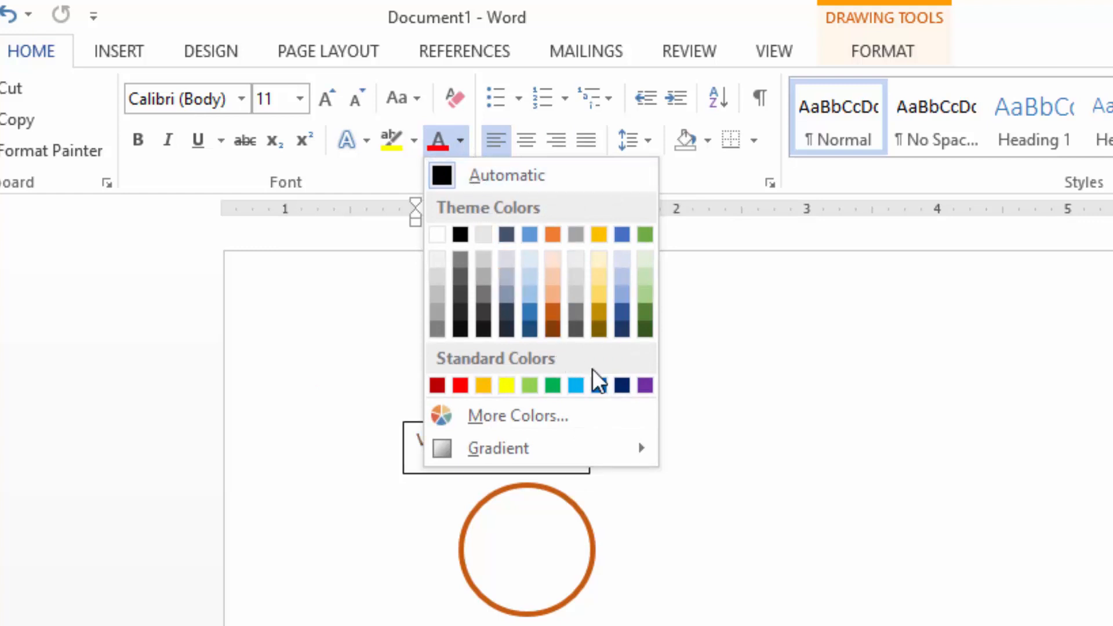
{"action": "left_click", "coordinate": [645, 385]}
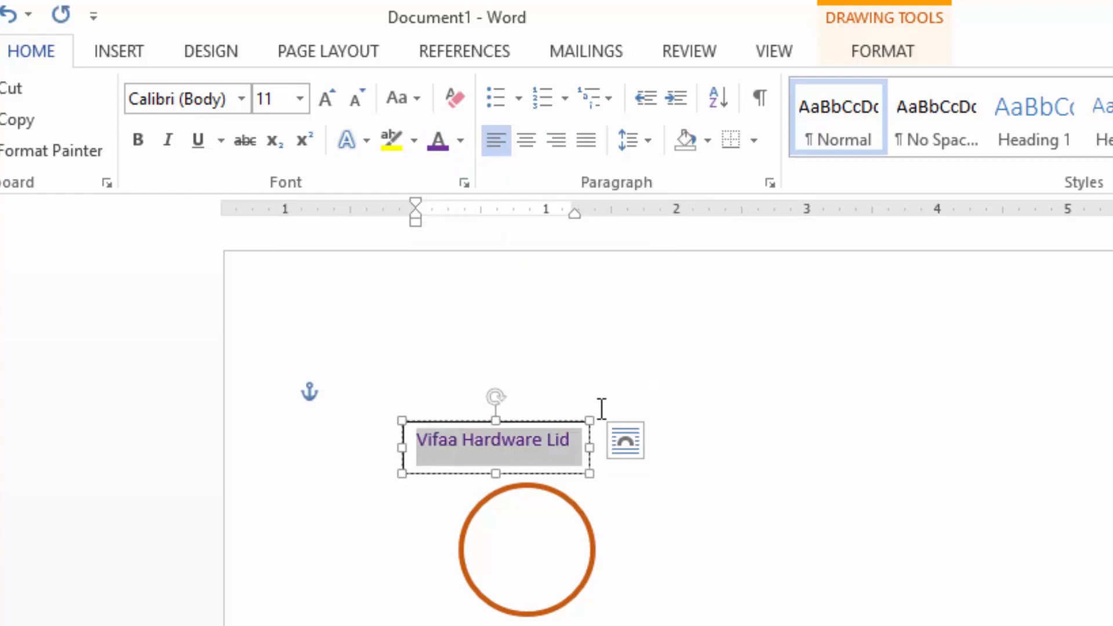
{"action": "left_click", "coordinate": [138, 140]}
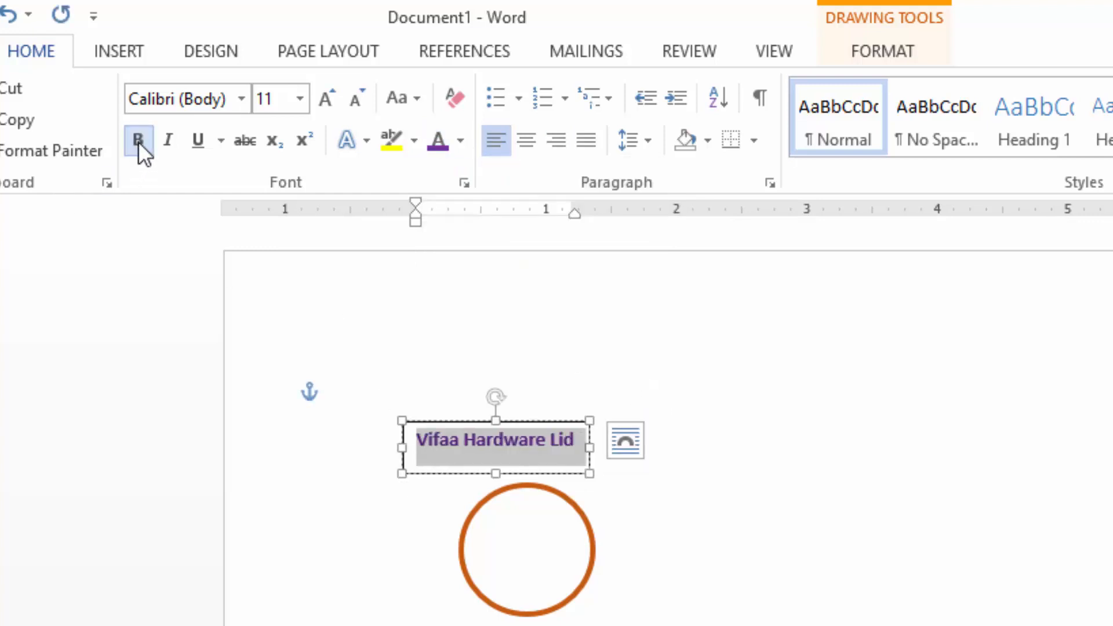
{"action": "left_click_drag", "start_coordinate": [590, 445], "coordinate": [592, 444]}
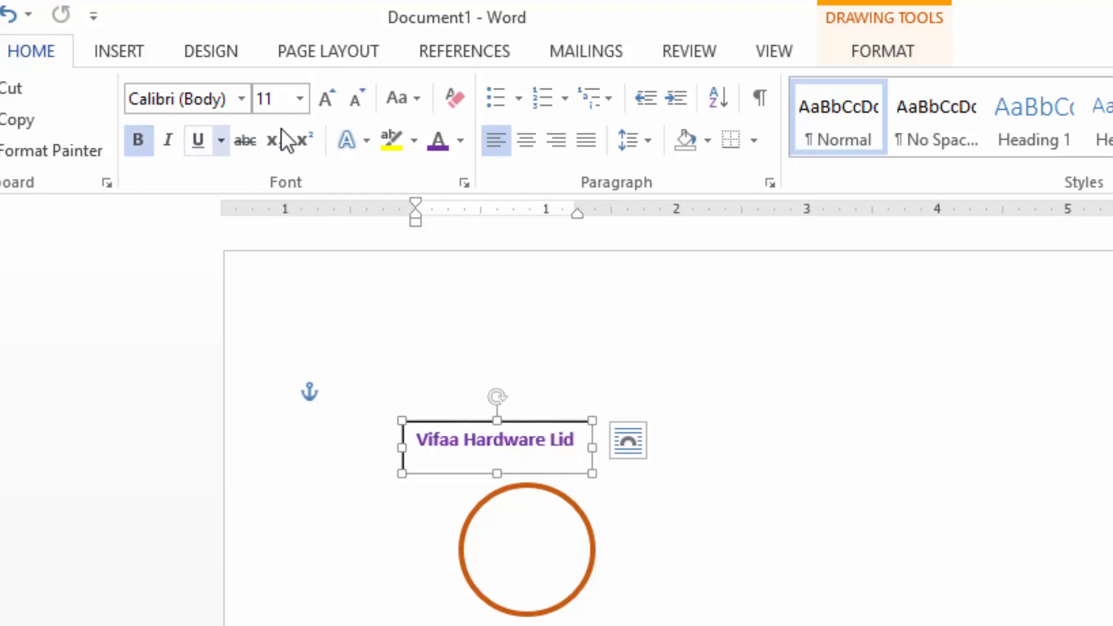
- Change the font of the company name to Comic Sans MS
{"action": "left_click", "coordinate": [241, 100]}
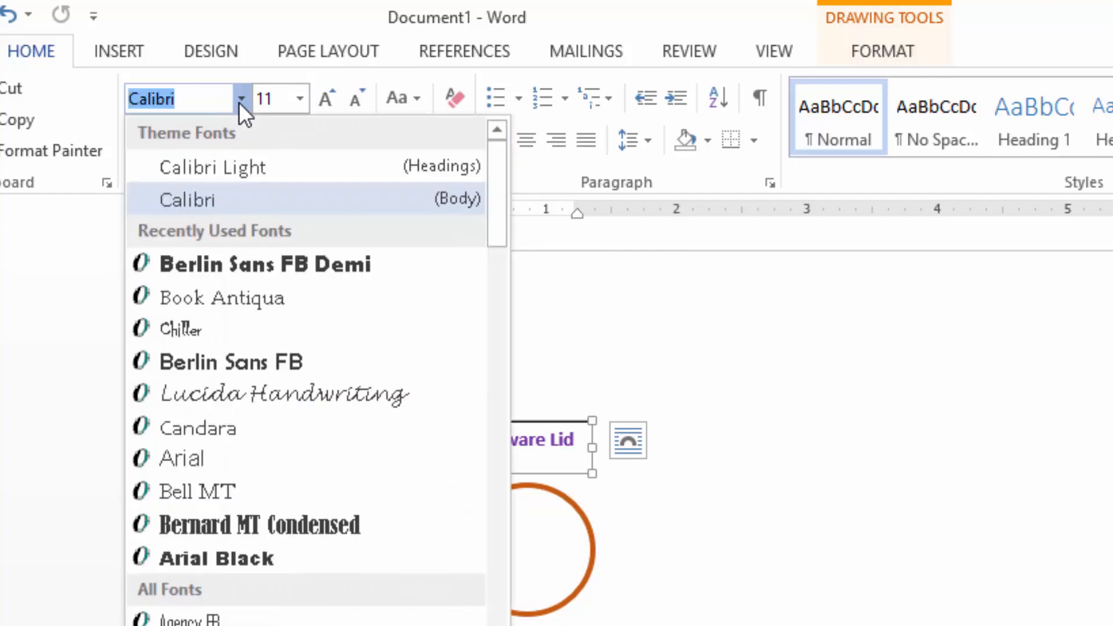
{"action": "scroll", "coordinate": [211, 554], "scroll_direction": "down", "scroll_amount": 5}
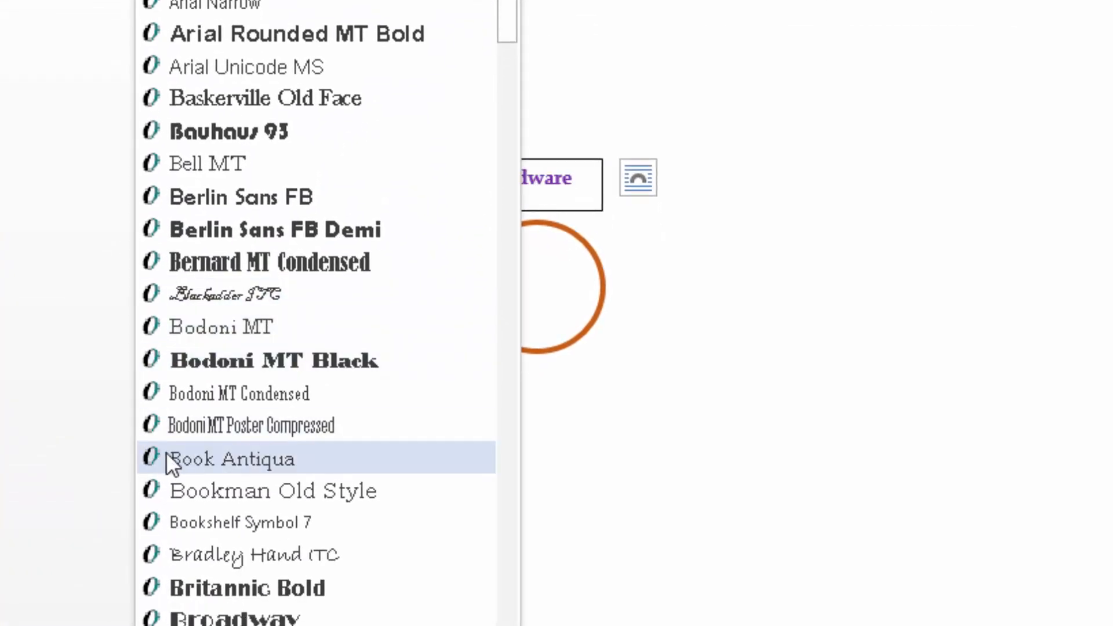
{"action": "scroll", "coordinate": [191, 498], "scroll_direction": "down", "scroll_amount": 2}
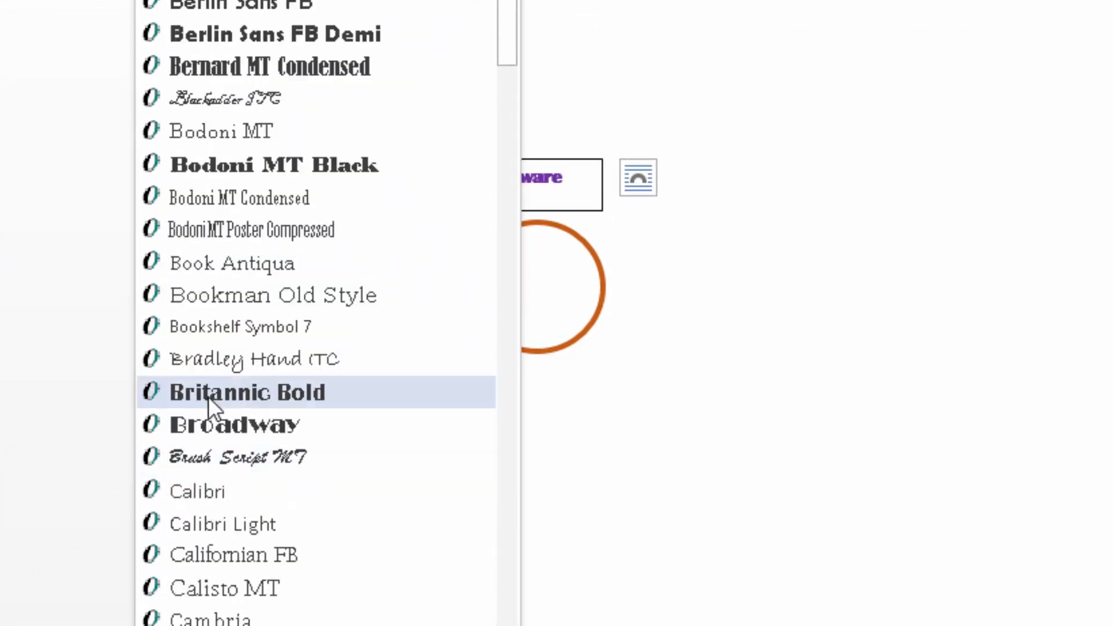
{"action": "scroll", "coordinate": [218, 414], "scroll_direction": "down", "scroll_amount": 3}
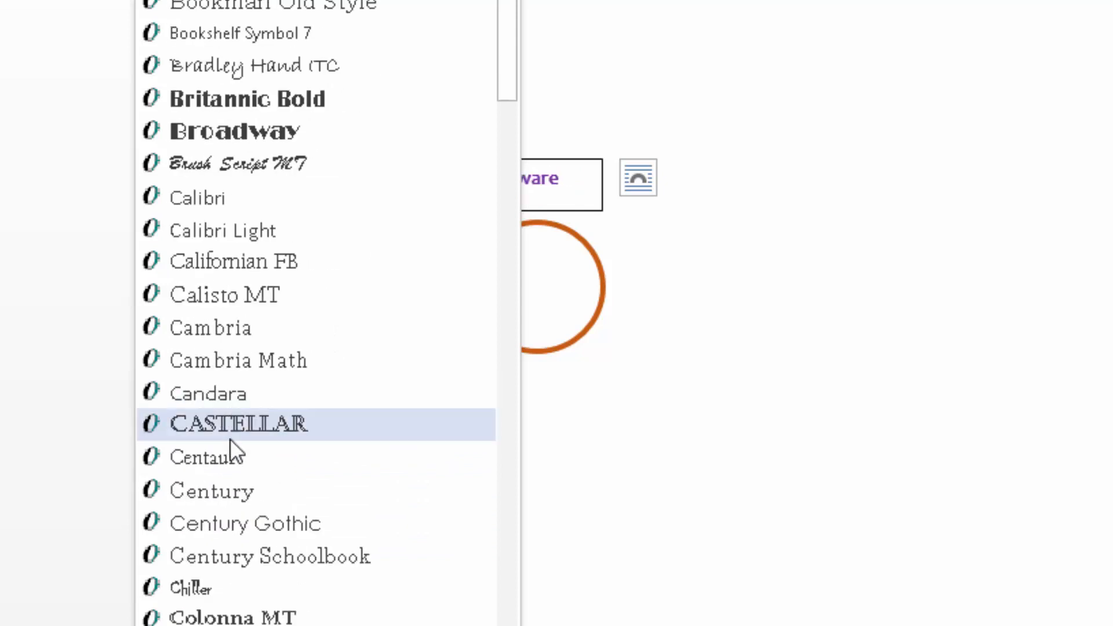
{"action": "scroll", "coordinate": [226, 475], "scroll_direction": "down", "scroll_amount": 2}
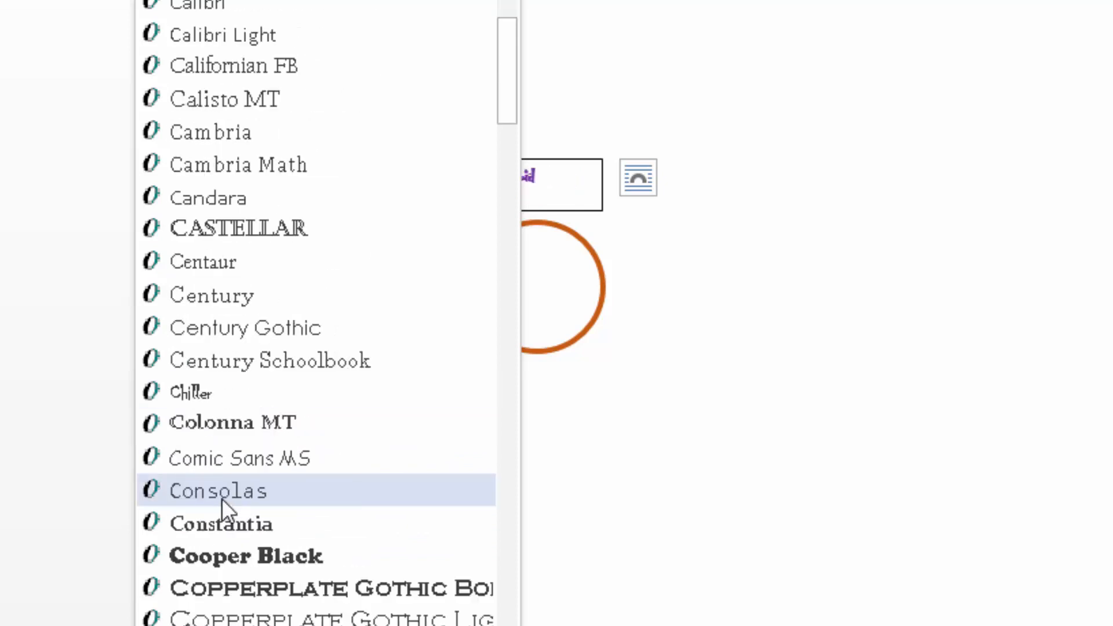
{"action": "left_click", "coordinate": [243, 460]}
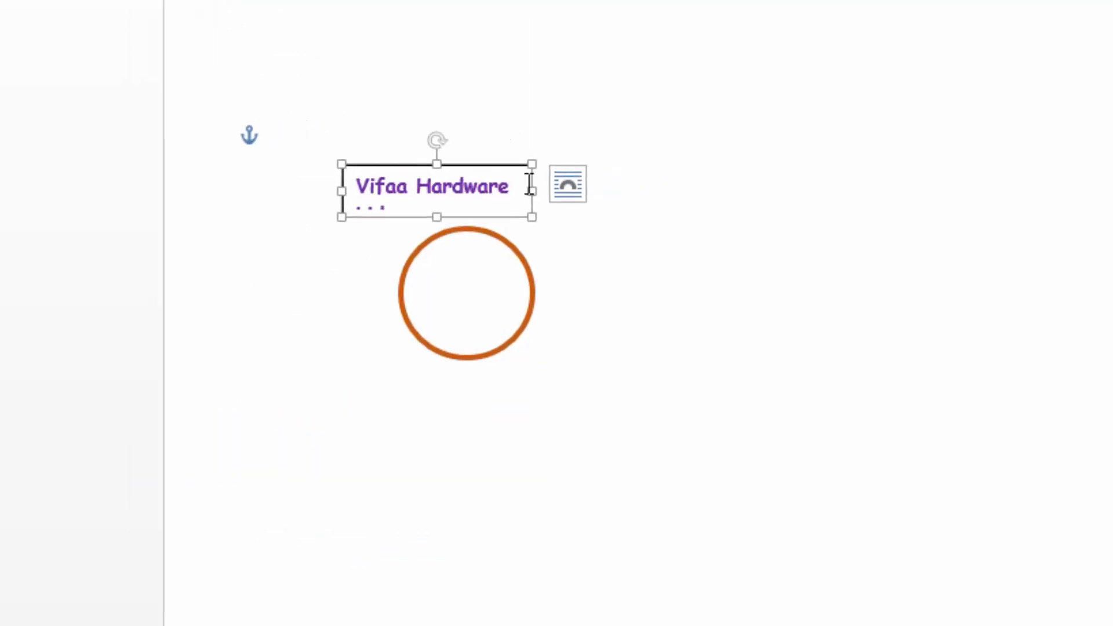
- Widen the text box to fit the company name on one line and correct "Lid" to "Ltd"
{"action": "mouse_move", "coordinate": [533, 190]}
{"action": "left_mouse_down"}
{"action": "mouse_move", "coordinate": [570, 188]}
{"action": "mouse_move", "coordinate": [526, 193]}
{"action": "left_mouse_up"}
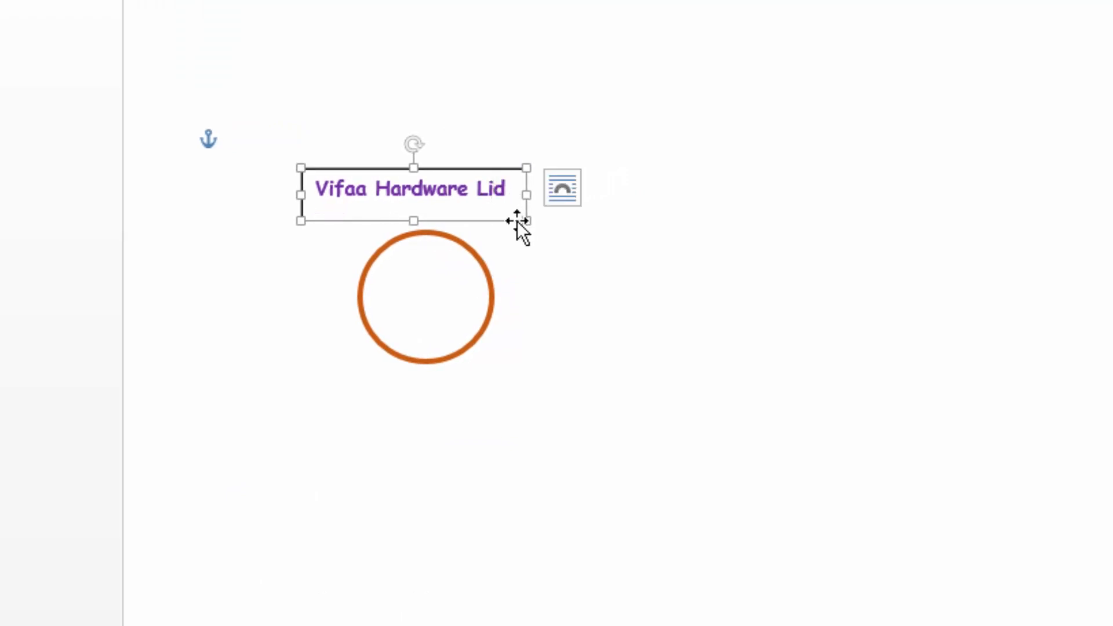
{"action": "key", "text": "BackSpace"}
{"action": "type", "text": "t"}
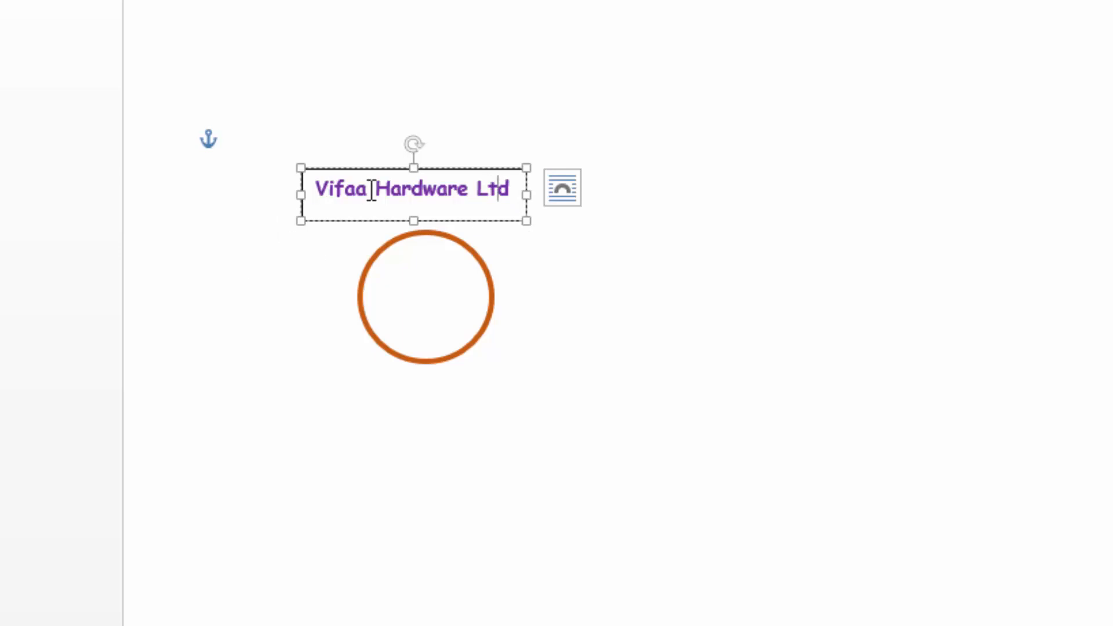
- Remove the outline from the company name's text box
{"action": "left_click", "coordinate": [450, 167]}
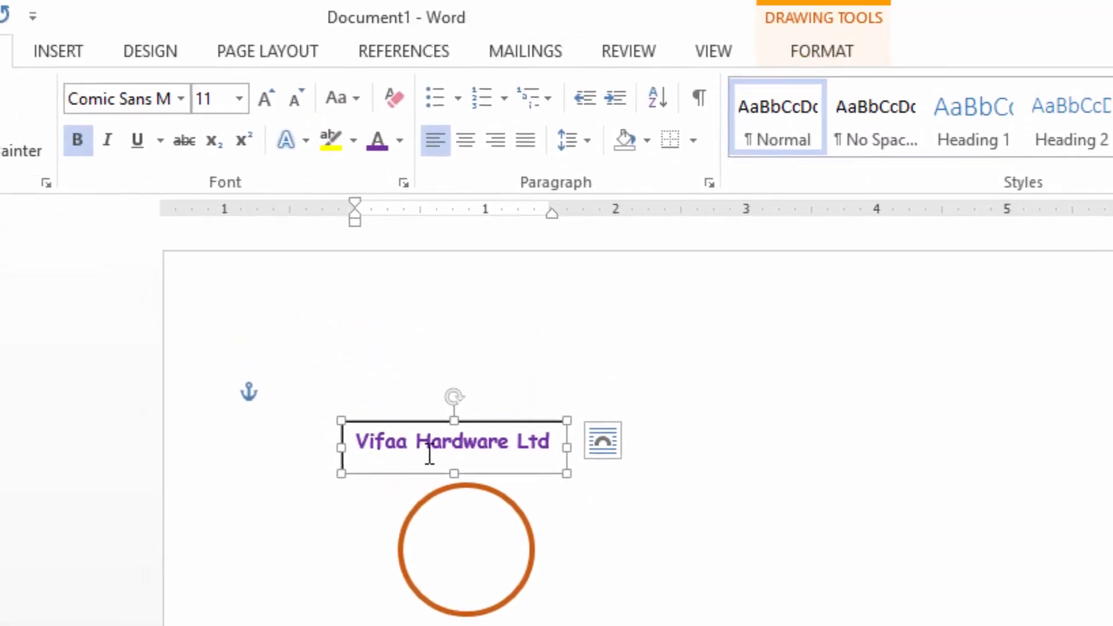
{"action": "left_click", "coordinate": [821, 51]}
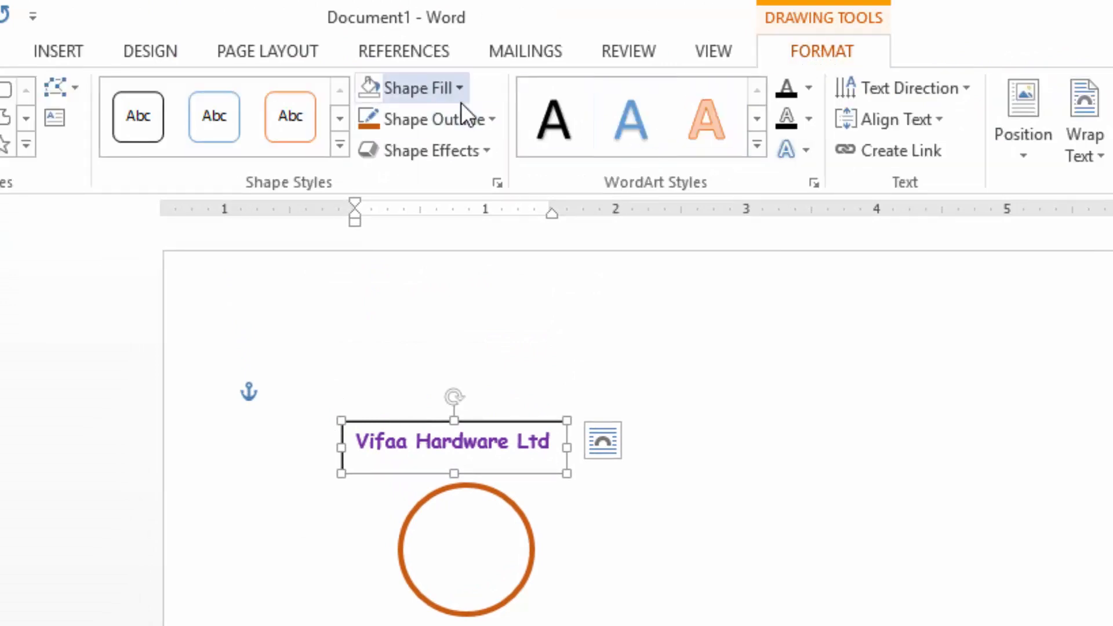
{"action": "left_click", "coordinate": [493, 119]}
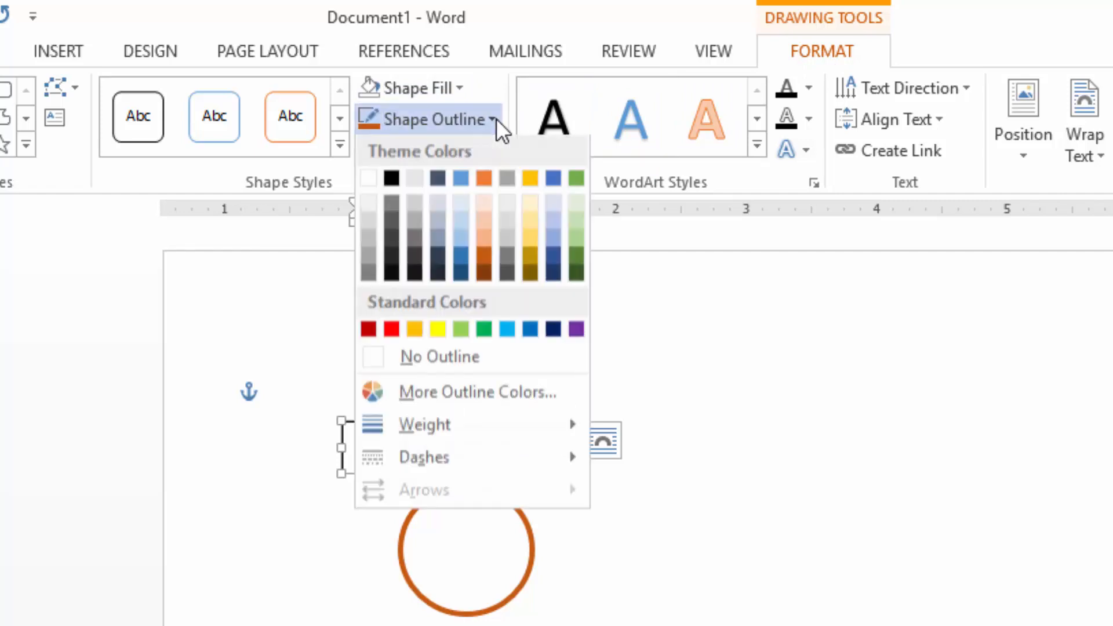
{"action": "left_click", "coordinate": [435, 357]}
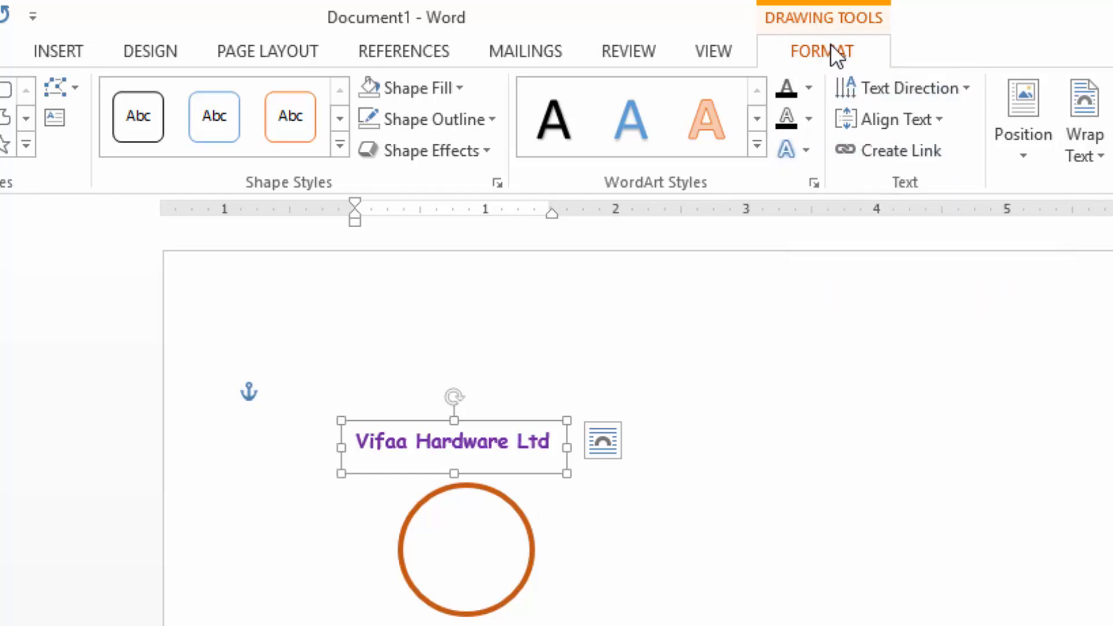
- Apply the upward-arching Follow Path transform to the company name
{"action": "left_click", "coordinate": [807, 150]}
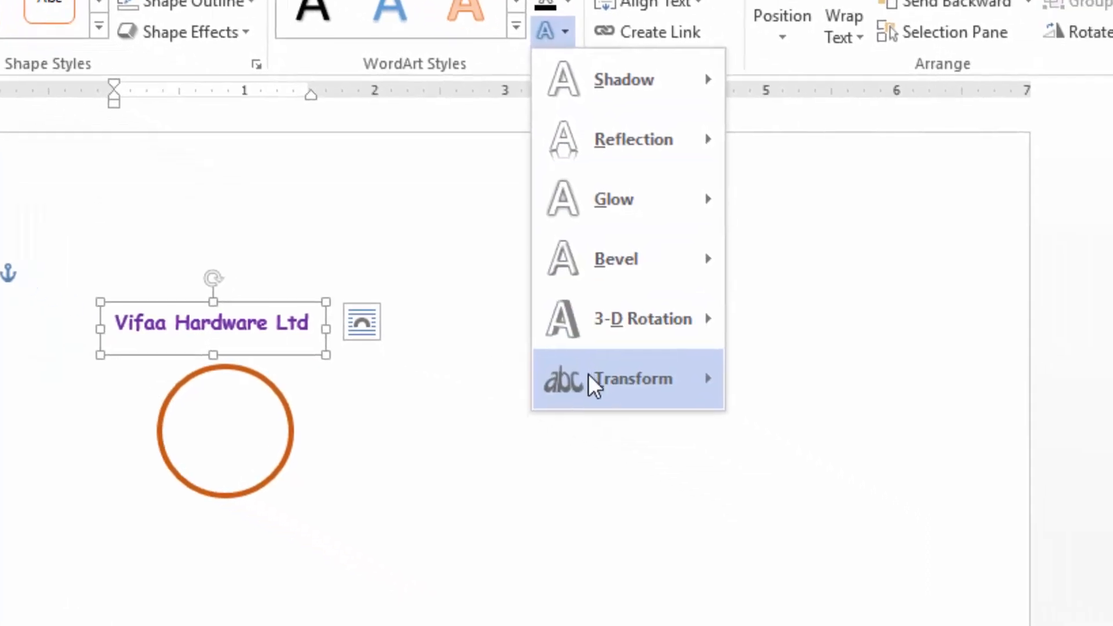
{"action": "mouse_move", "coordinate": [832, 501]}
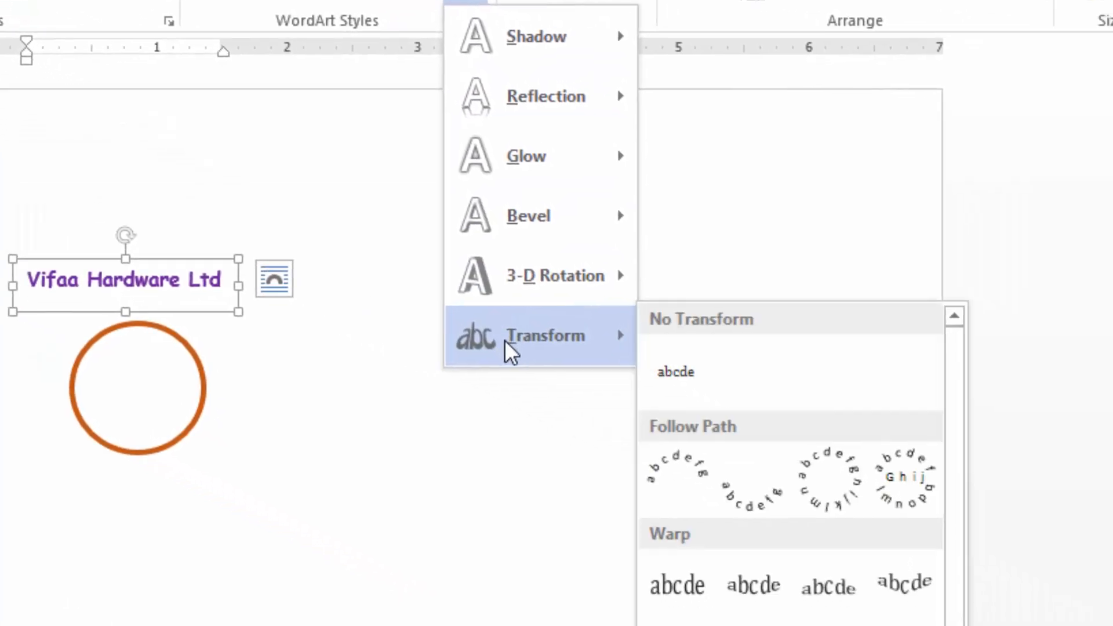
{"action": "left_click", "coordinate": [676, 479]}
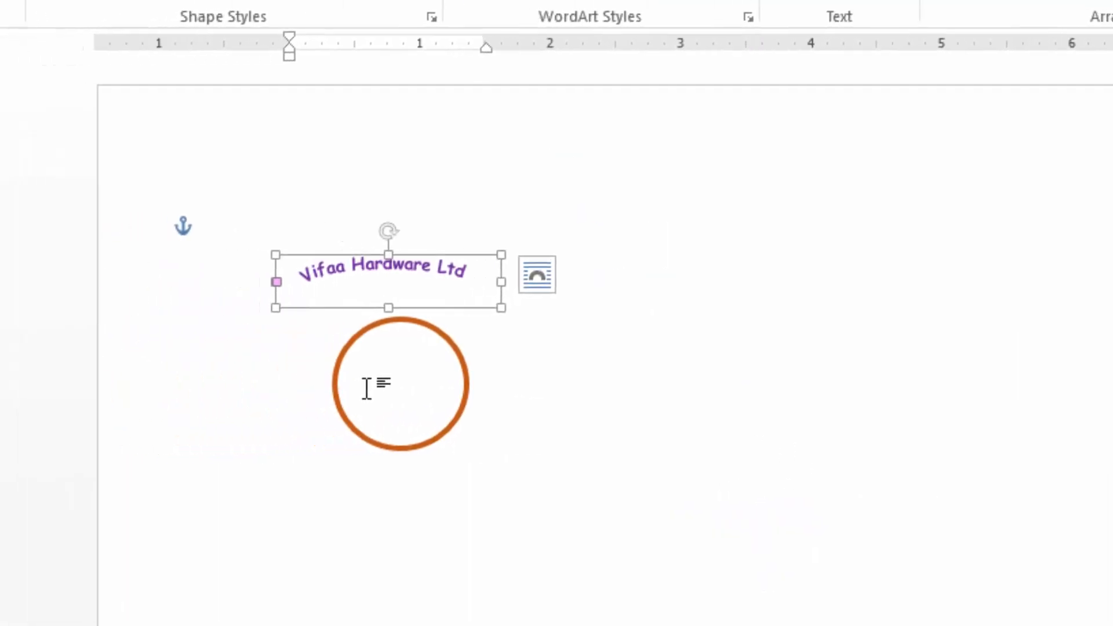
- Move the arched company name onto the top of the circle and send its text box behind the circle
{"action": "left_click_drag", "start_coordinate": [479, 256], "coordinate": [495, 298]}
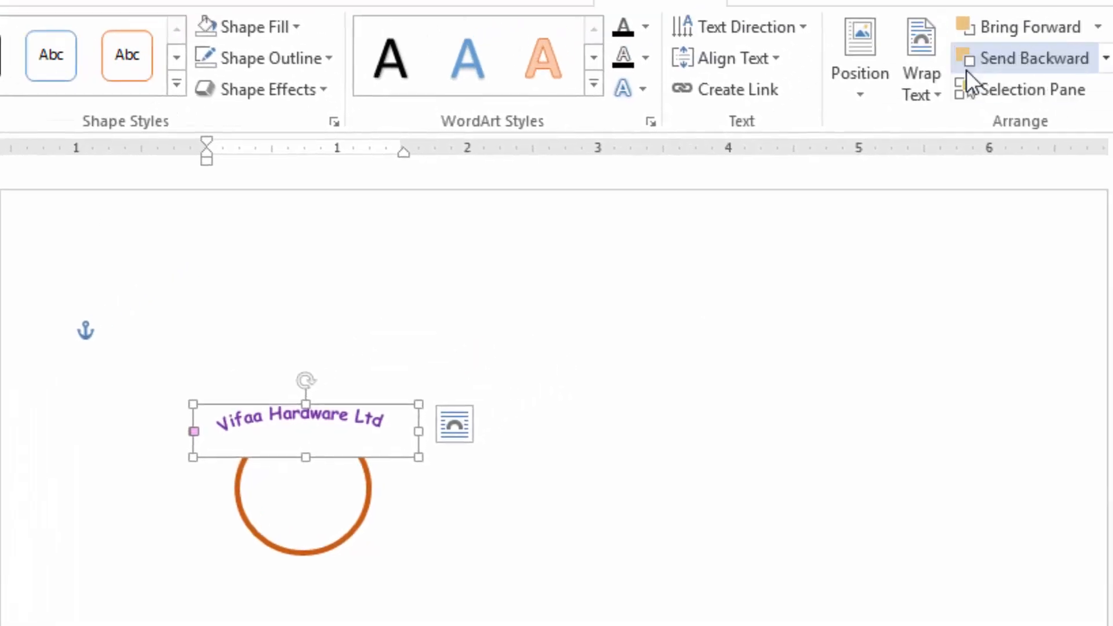
{"action": "left_click", "coordinate": [1004, 55]}
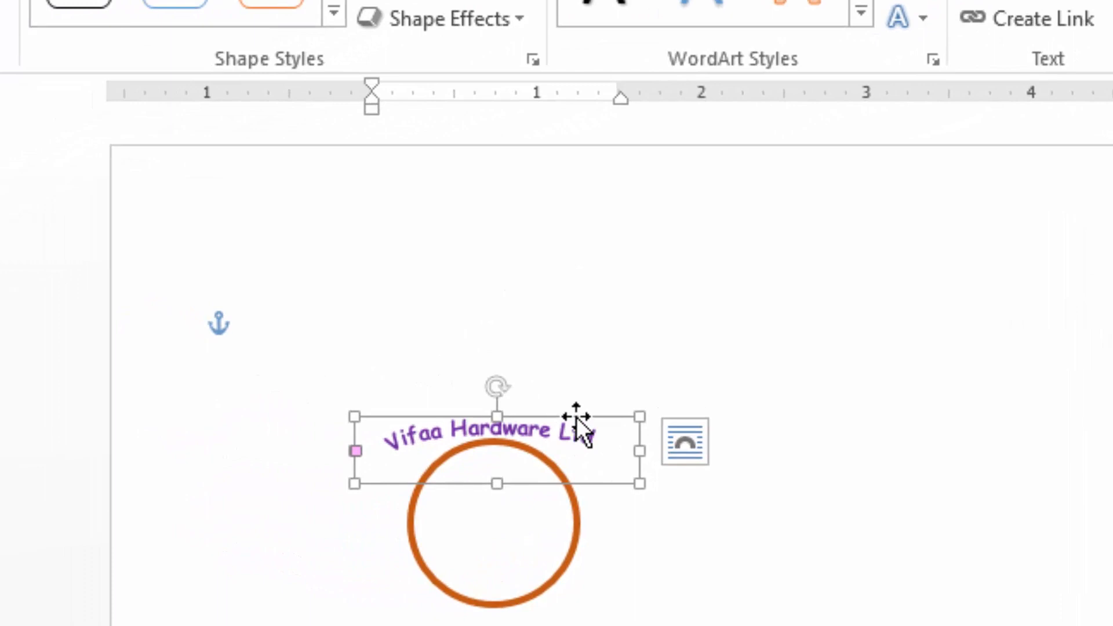
{"action": "left_click_drag", "start_coordinate": [576, 416], "coordinate": [580, 408]}
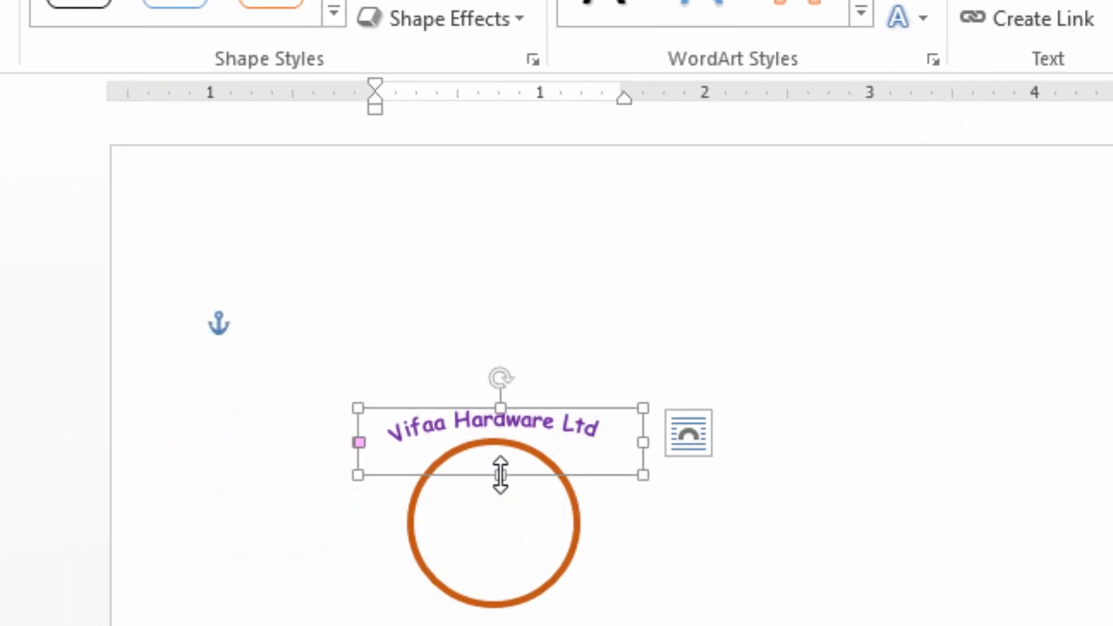
- Make the company name's text box taller and narrower and nudge it until the text curves around the circle's upper edge
{"action": "left_click_drag", "start_coordinate": [500, 475], "coordinate": [532, 567]}
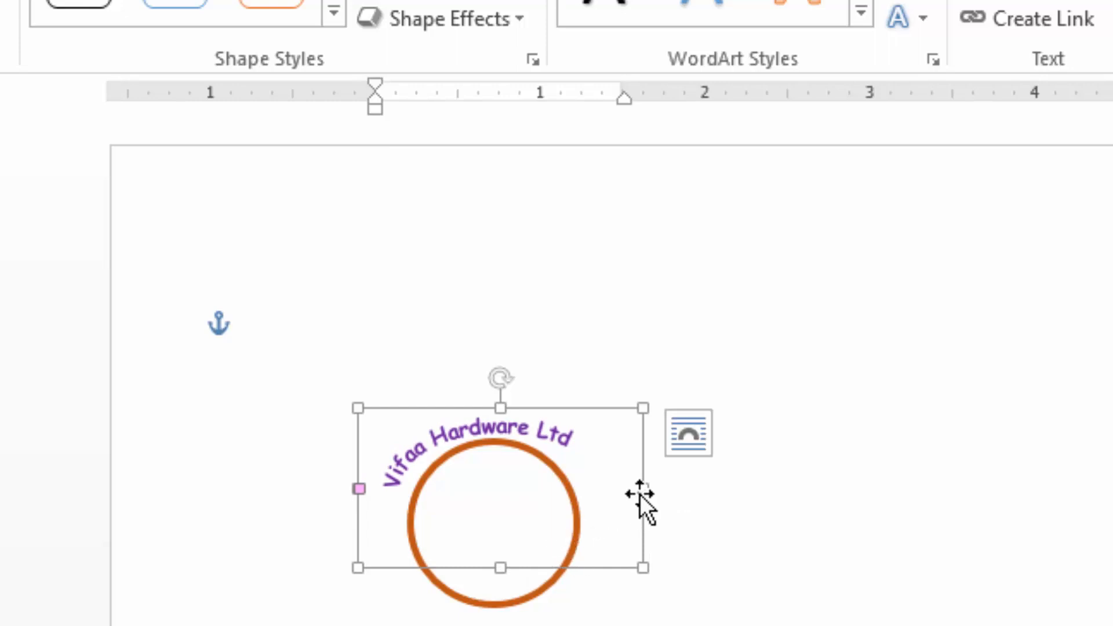
{"action": "left_click_drag", "start_coordinate": [643, 484], "coordinate": [624, 484]}
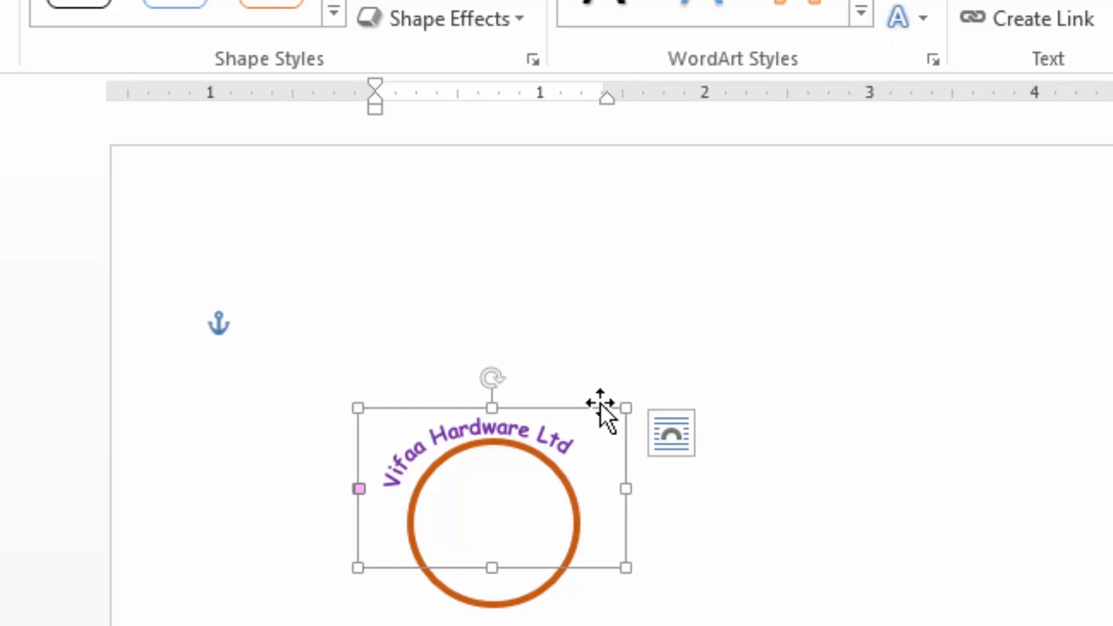
{"action": "mouse_move", "coordinate": [600, 409]}
{"action": "left_mouse_down"}
{"action": "mouse_move", "coordinate": [606, 400]}
{"action": "mouse_move", "coordinate": [607, 410]}
{"action": "left_mouse_up"}
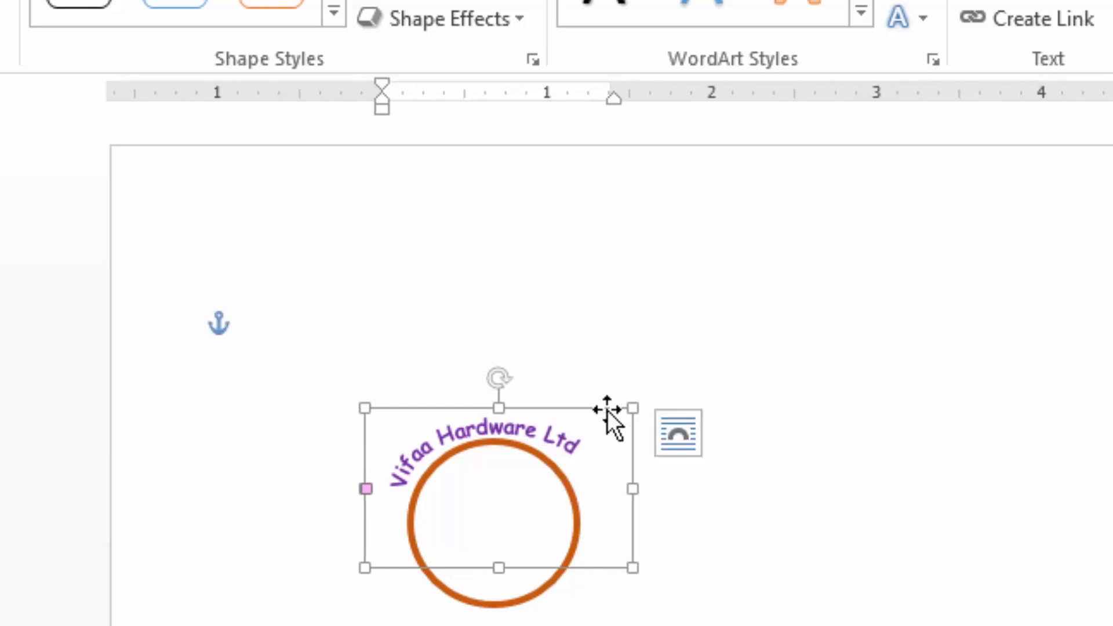
{"action": "left_click_drag", "start_coordinate": [502, 561], "coordinate": [497, 563]}
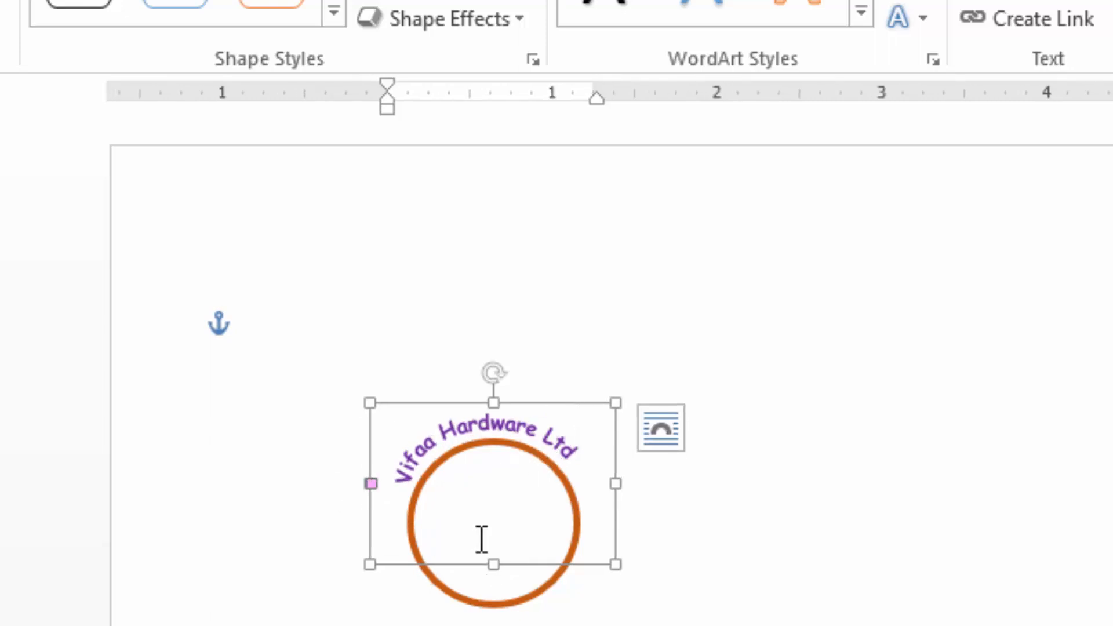
{"action": "left_click_drag", "start_coordinate": [494, 564], "coordinate": [494, 541]}
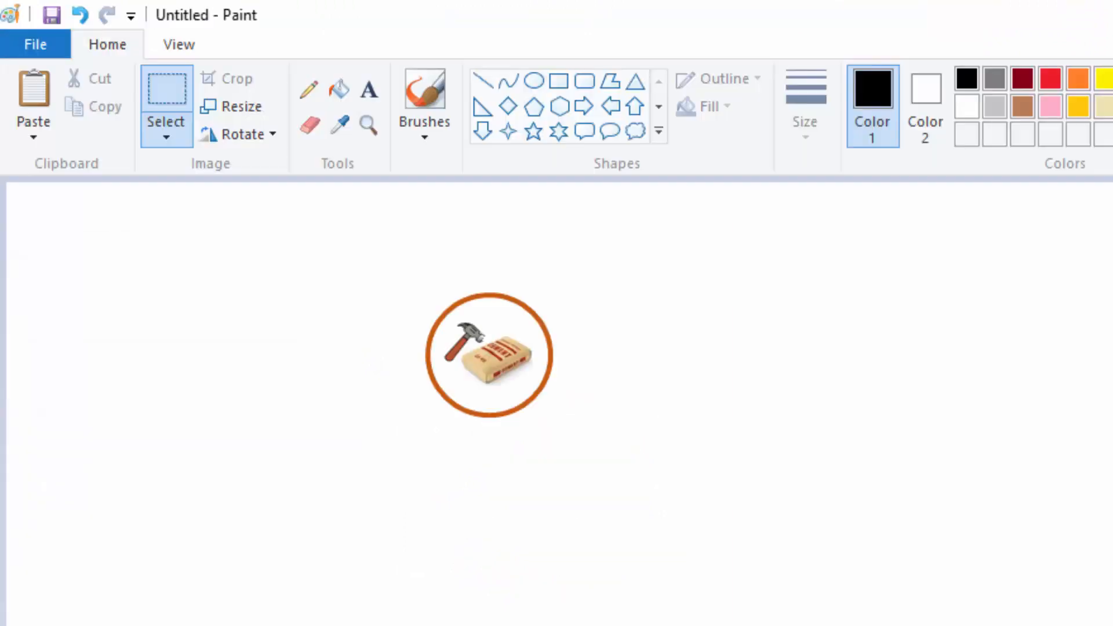
- Switch to Paint, paste the arched company name and place it along the upper edge of the logo circle
{"action": "left_click", "coordinate": [30, 92]}
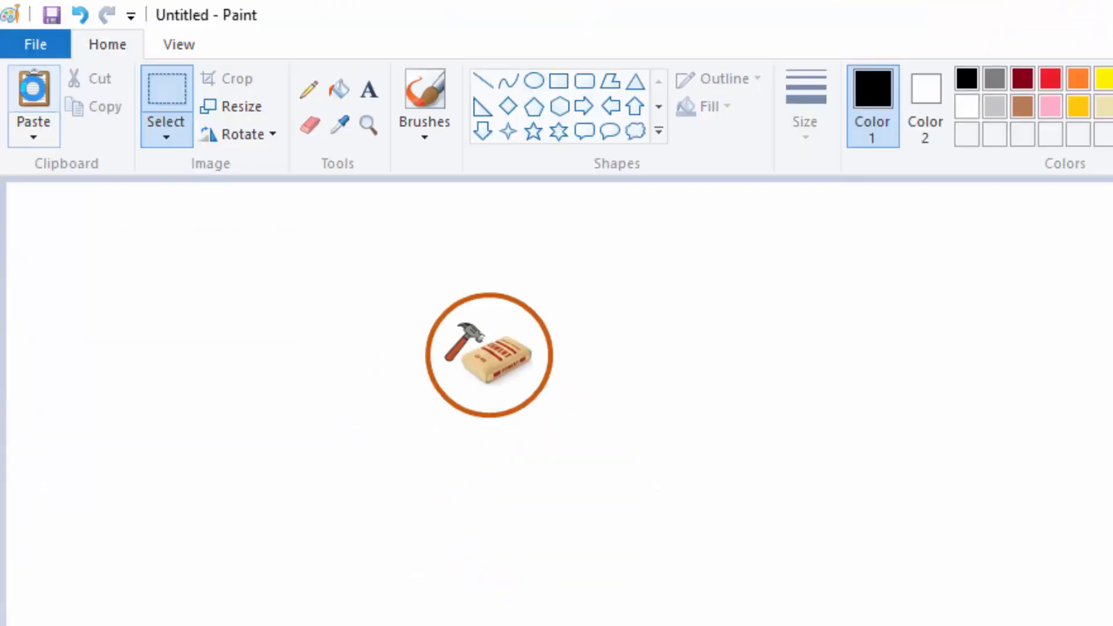
{"action": "left_click_drag", "start_coordinate": [94, 278], "coordinate": [533, 367]}
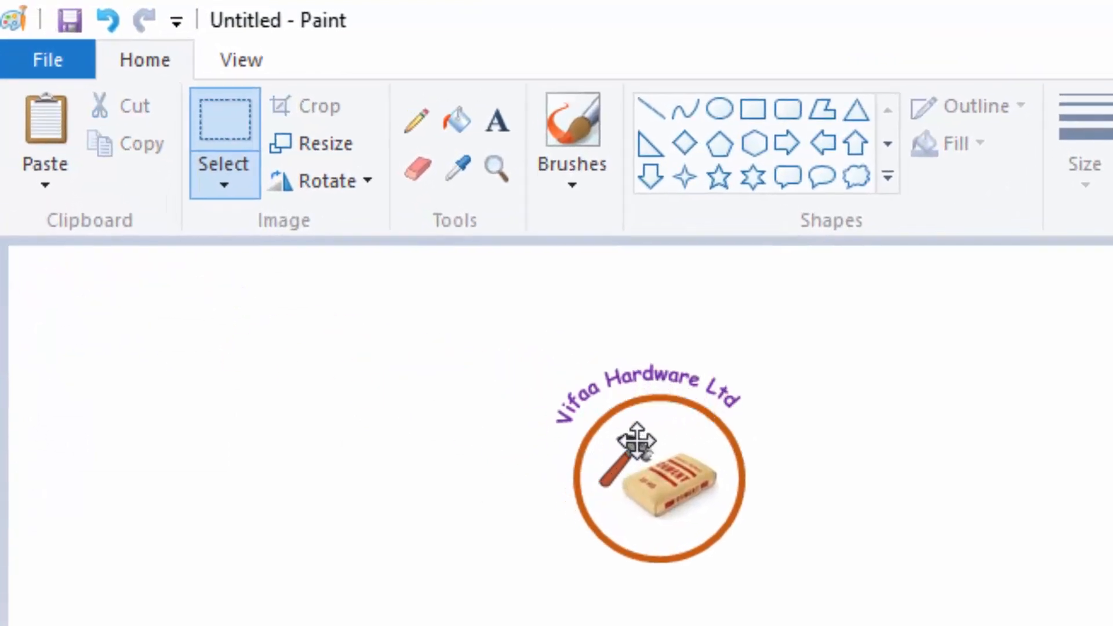
{"action": "left_click_drag", "start_coordinate": [643, 441], "coordinate": [641, 445]}
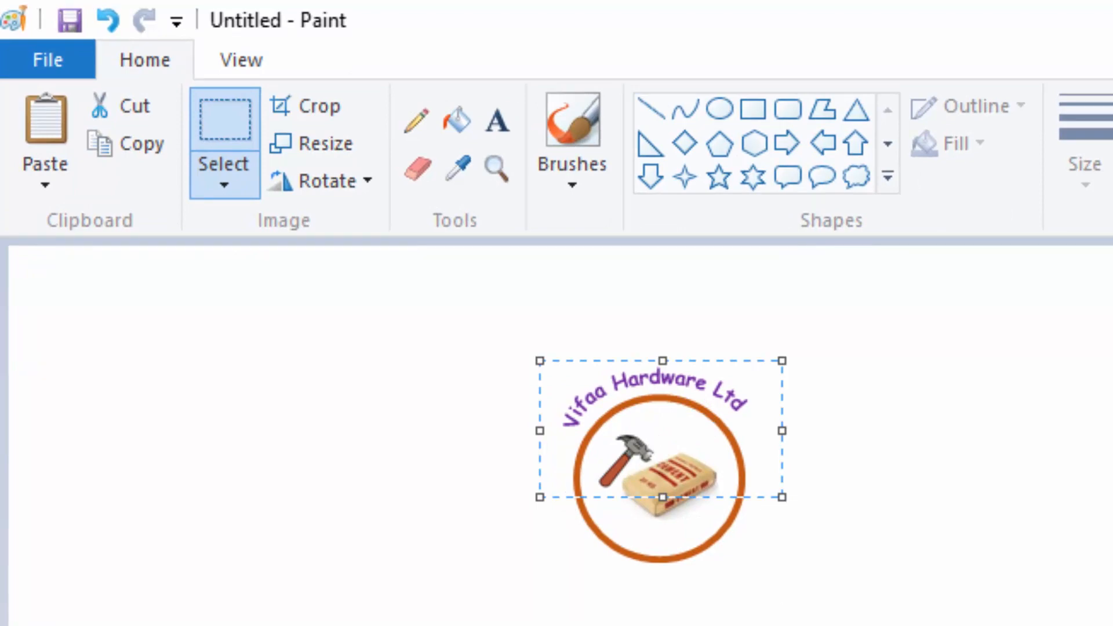
{"action": "left_click", "coordinate": [1022, 522]}
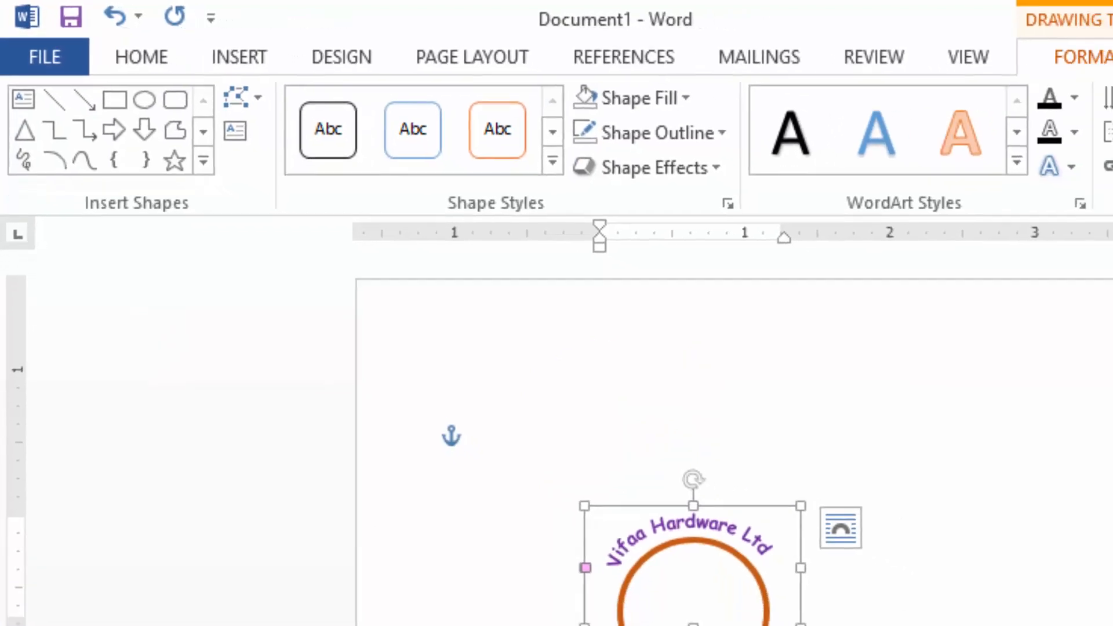
- Switch back to Word and replace the company name in the text box with "Quality First"
{"action": "left_click", "coordinate": [618, 442]}
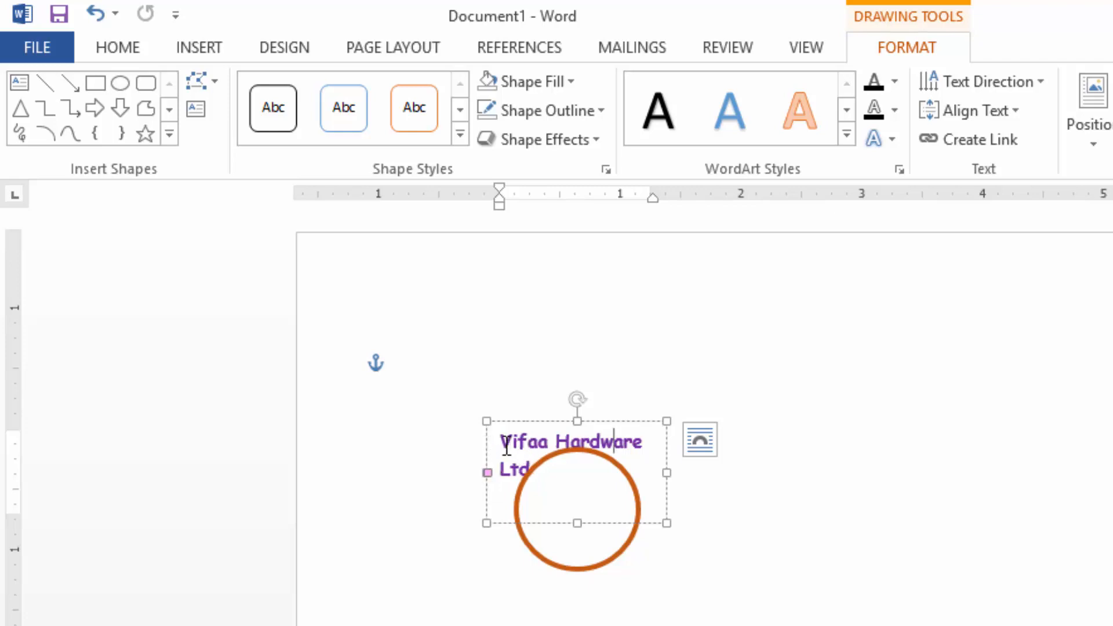
{"action": "left_click_drag", "start_coordinate": [504, 442], "coordinate": [548, 483]}
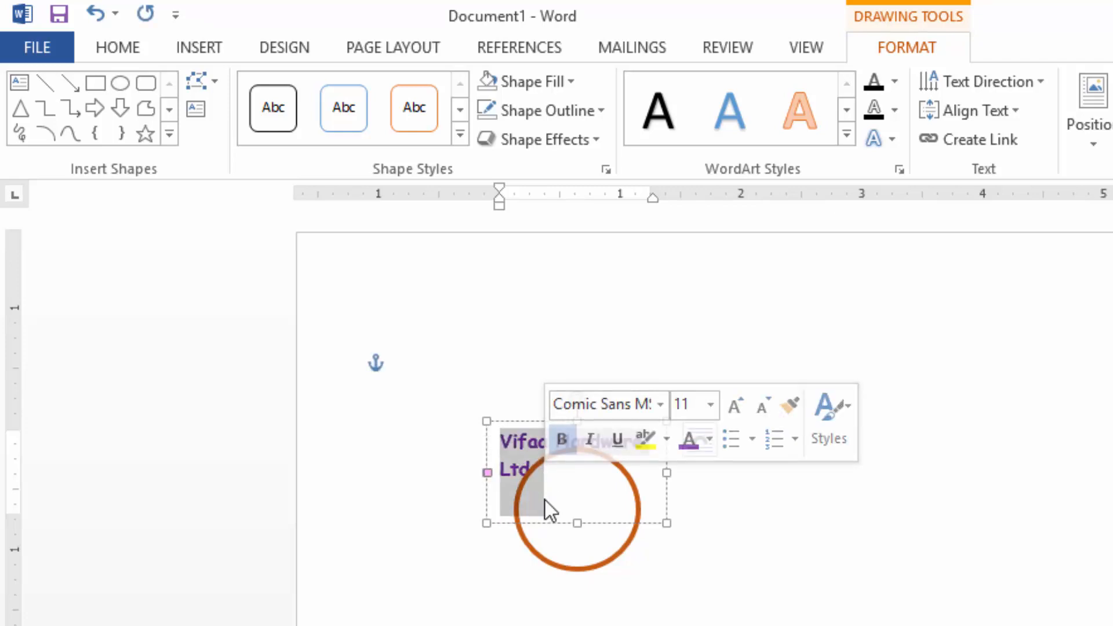
{"action": "type", "text": "Qu"}
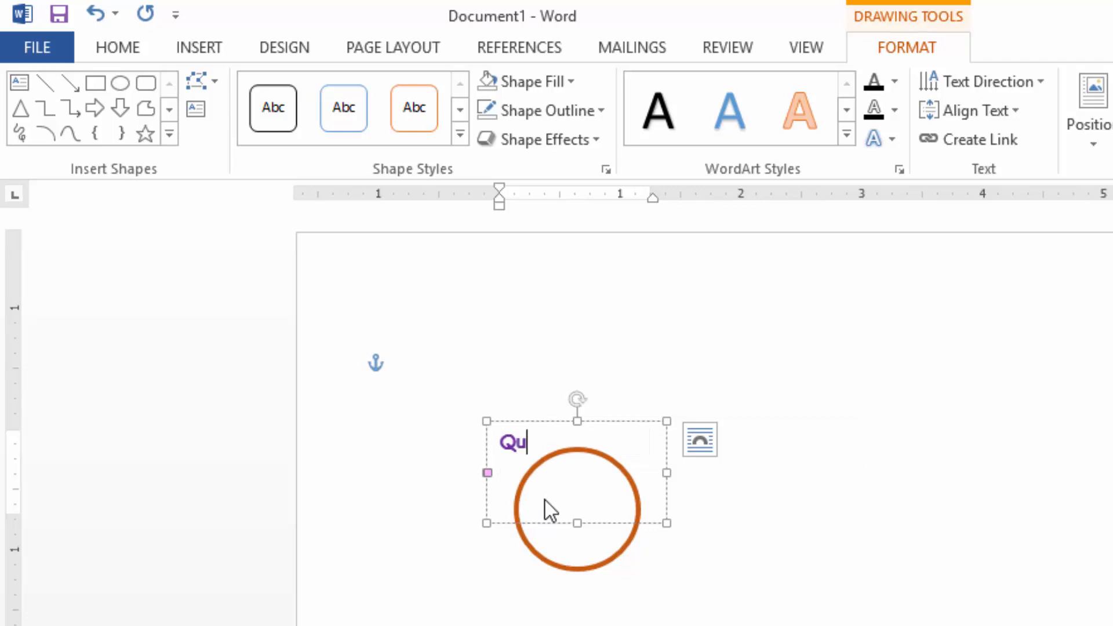
{"action": "type", "text": "ality F"}
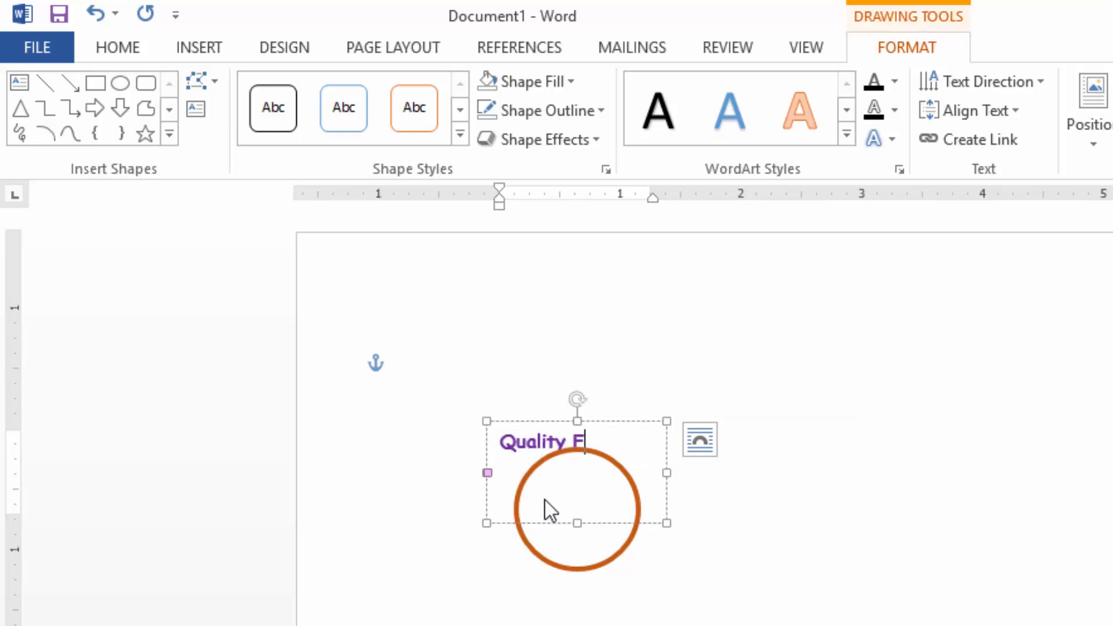
{"action": "type", "text": "irst"}
- Change the font color of "Quality First" to the standard red
{"action": "key", "text": "ctrl+a"}
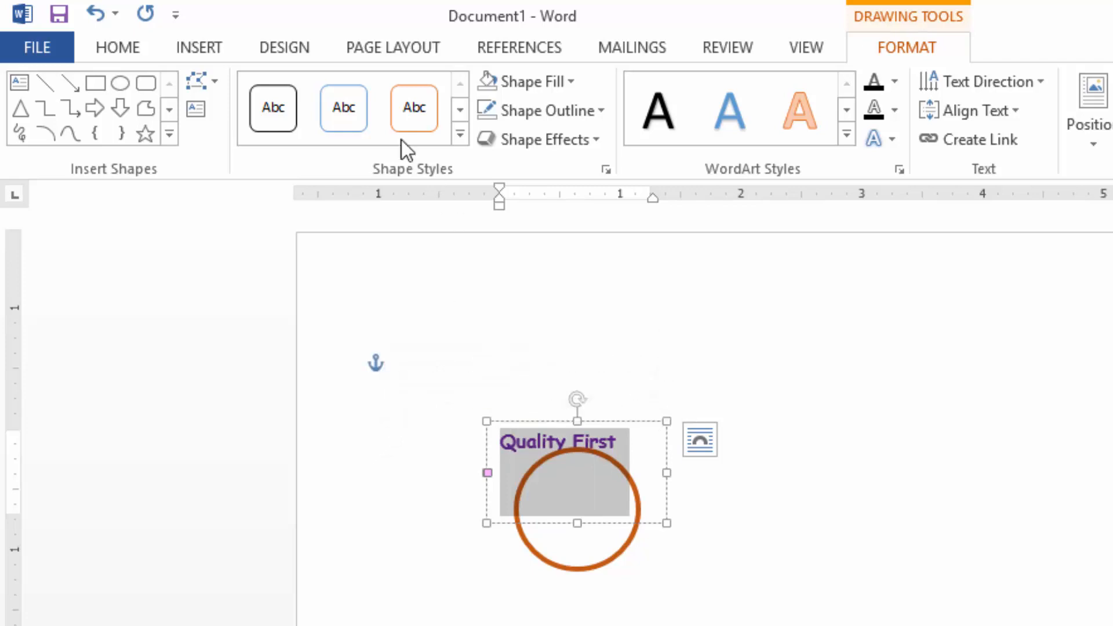
{"action": "left_click", "coordinate": [128, 44]}
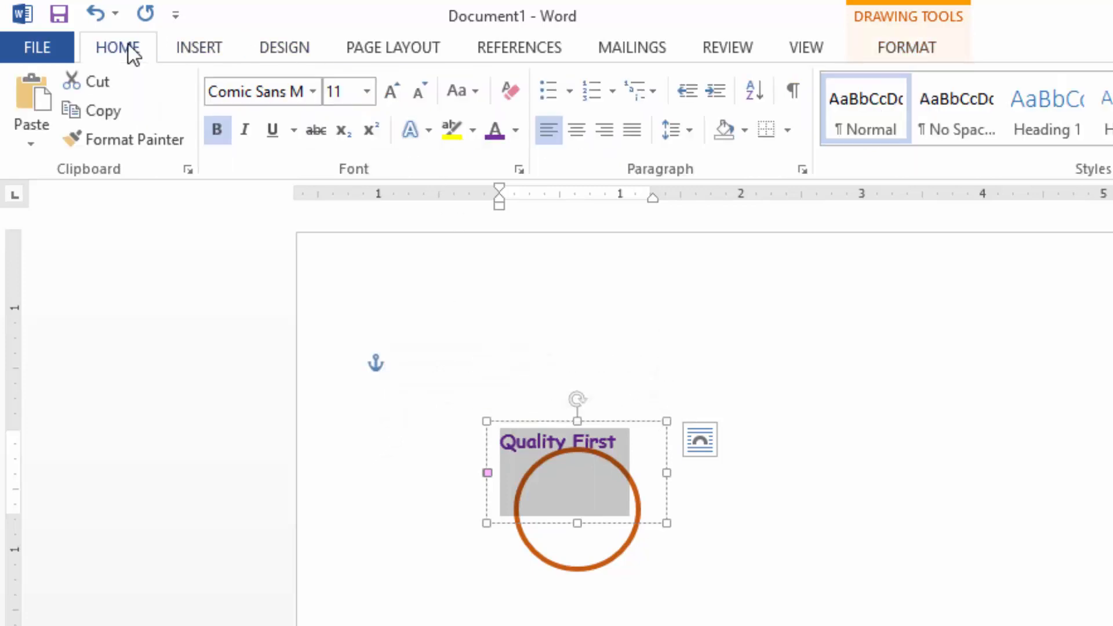
{"action": "left_click", "coordinate": [514, 131]}
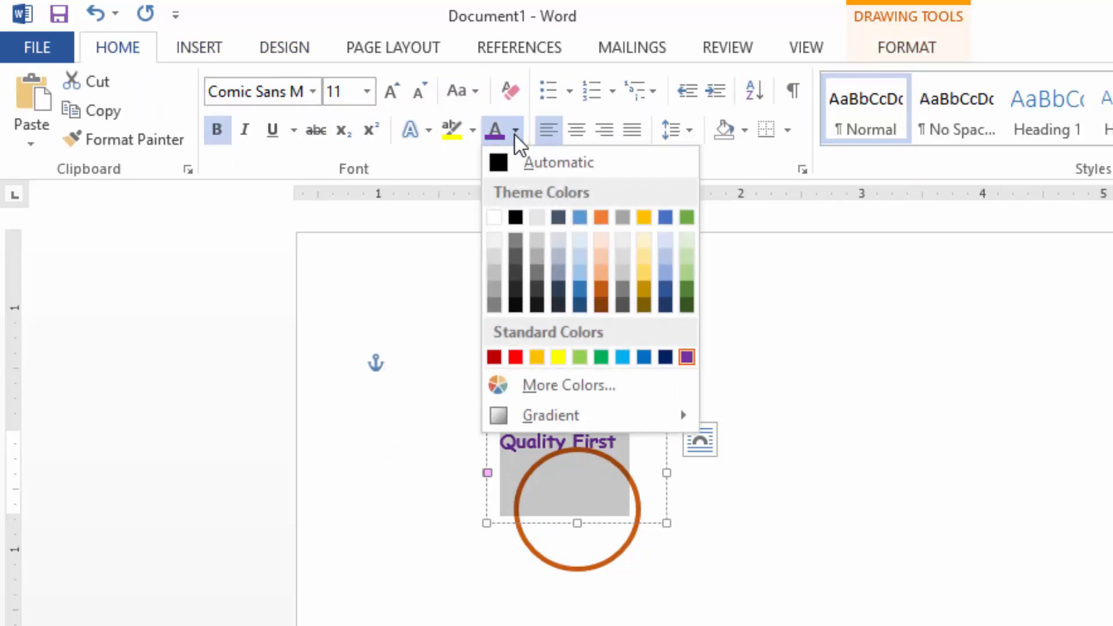
{"action": "left_click", "coordinate": [517, 356]}
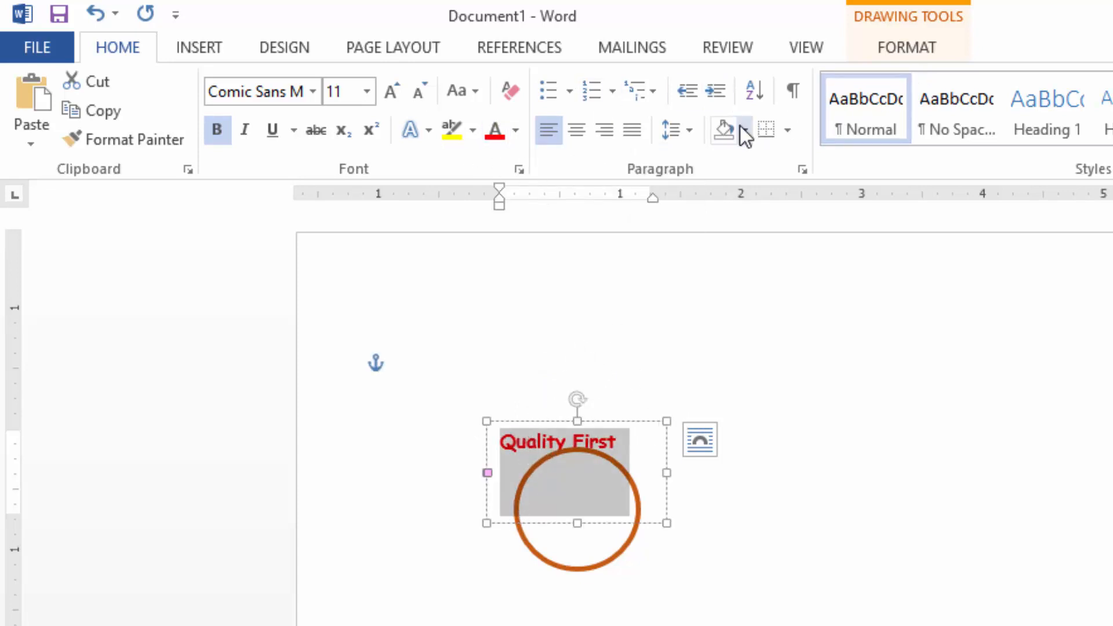
- Apply the downward-curving Follow Path transform to "Quality First"
{"action": "left_click", "coordinate": [907, 48]}
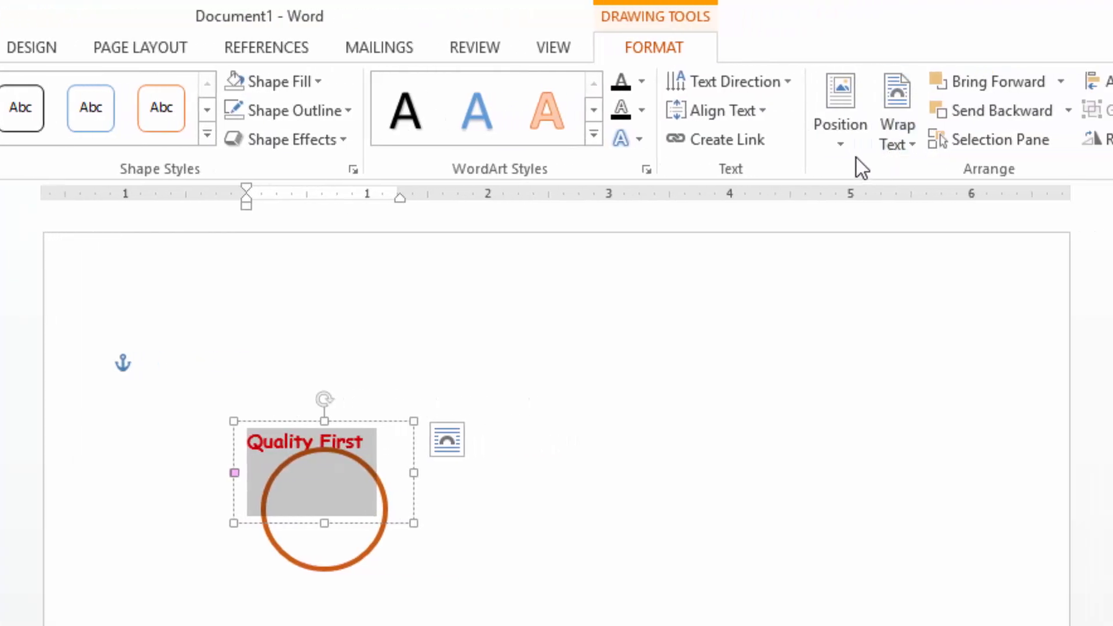
{"action": "left_click", "coordinate": [641, 137]}
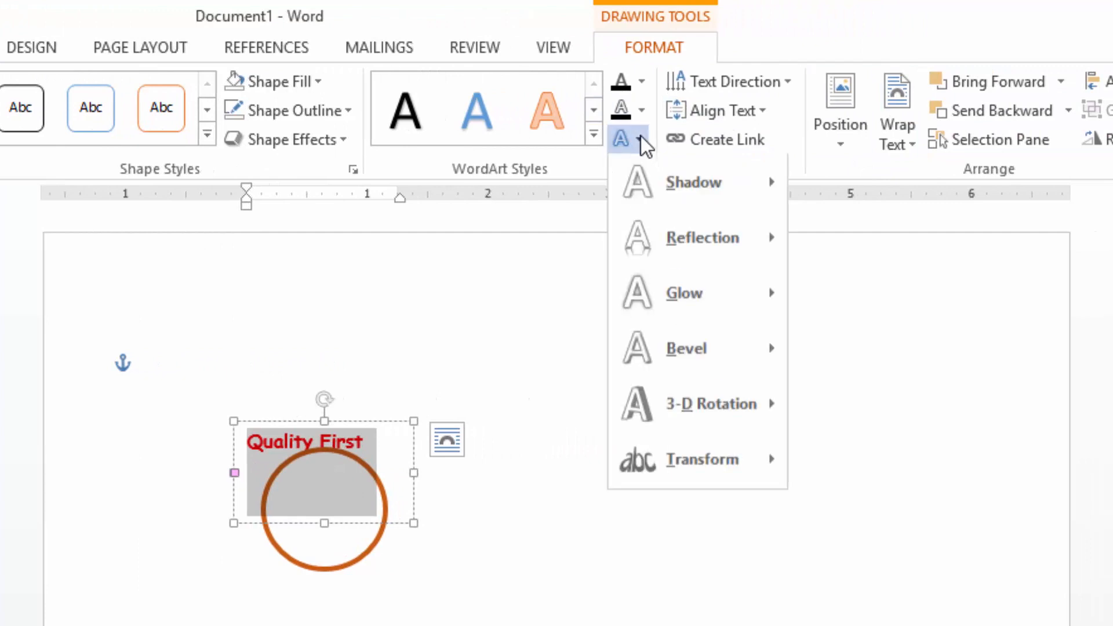
{"action": "mouse_move", "coordinate": [660, 474]}
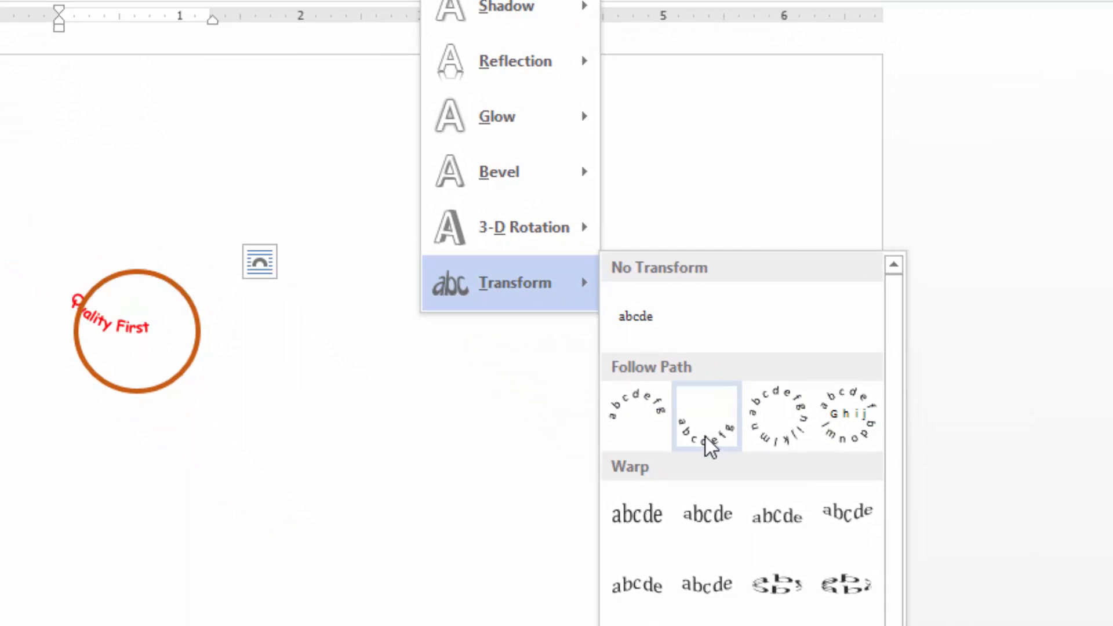
{"action": "left_click", "coordinate": [708, 444]}
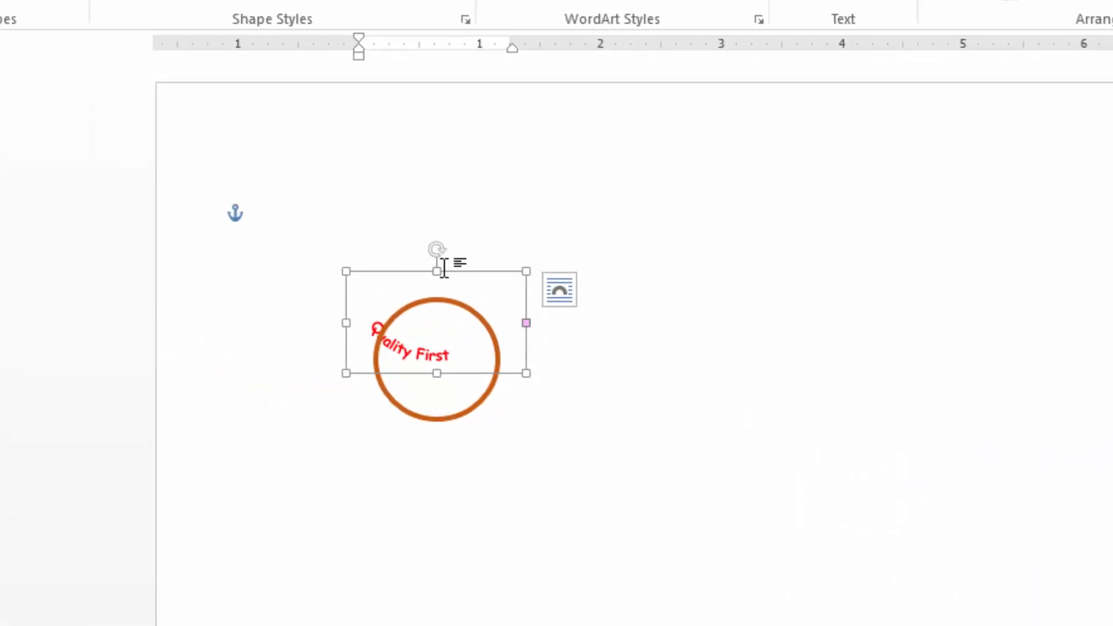
- Move the "Quality First" text box to the circle's lower edge and resize it so the text curves just beneath the circle
{"action": "left_click_drag", "start_coordinate": [465, 269], "coordinate": [488, 369]}
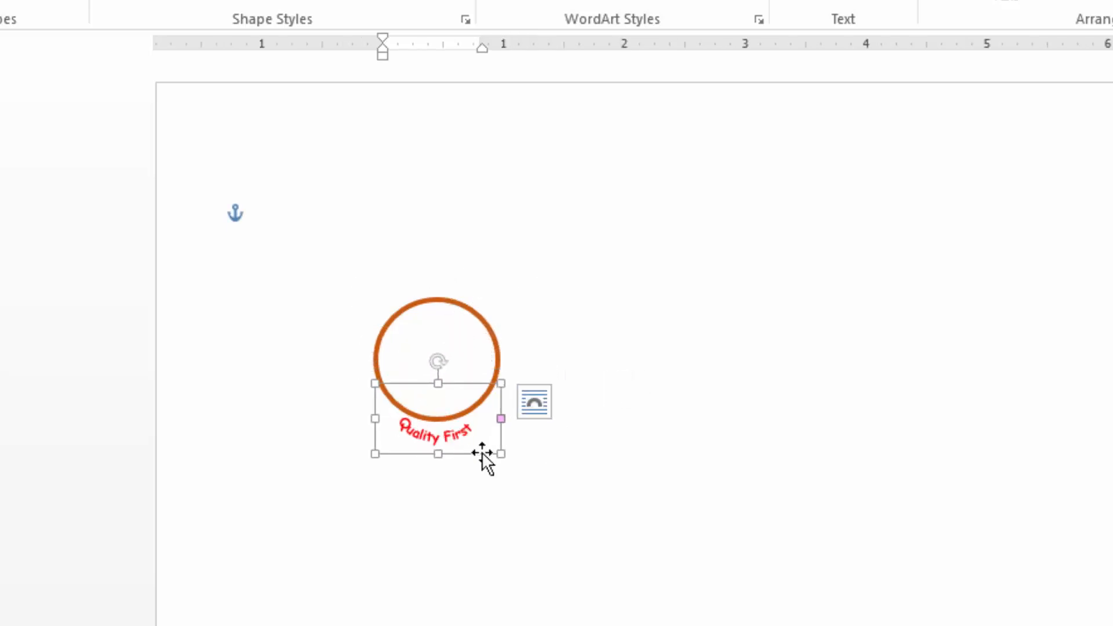
{"action": "left_click_drag", "start_coordinate": [375, 421], "coordinate": [347, 419]}
{"action": "left_click_drag", "start_coordinate": [497, 454], "coordinate": [510, 435]}
{"action": "mouse_move", "coordinate": [456, 385]}
{"action": "left_mouse_down"}
{"action": "mouse_move", "coordinate": [479, 386]}
{"action": "mouse_move", "coordinate": [477, 402]}
{"action": "mouse_move", "coordinate": [521, 390]}
{"action": "mouse_move", "coordinate": [463, 390]}
{"action": "left_mouse_up"}
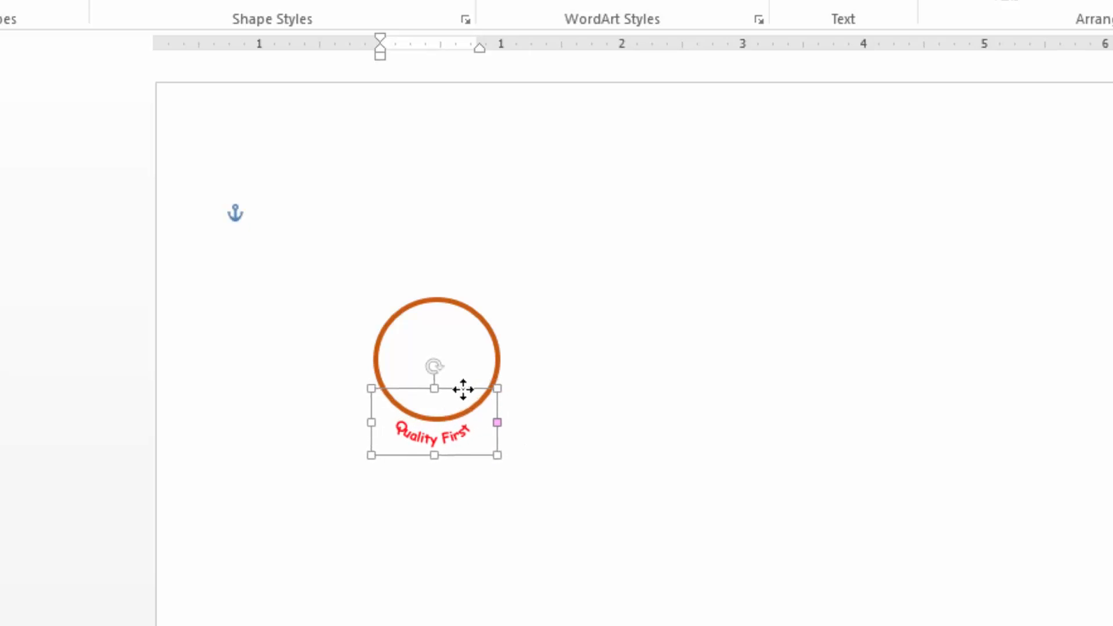
{"action": "left_click_drag", "start_coordinate": [434, 456], "coordinate": [435, 440]}
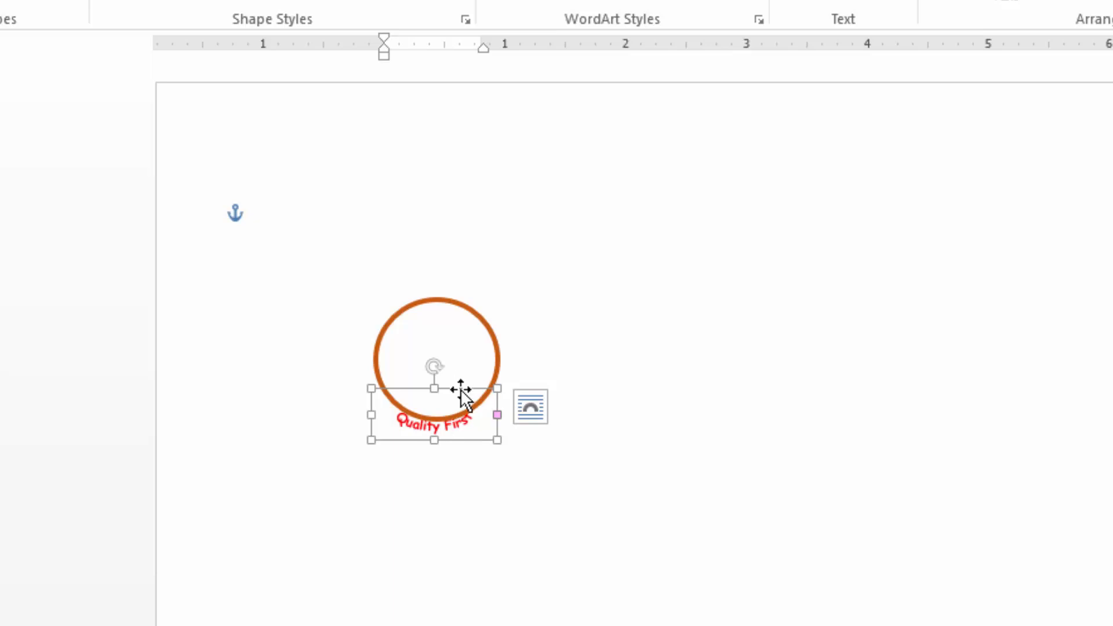
{"action": "left_click_drag", "start_coordinate": [461, 389], "coordinate": [460, 398]}
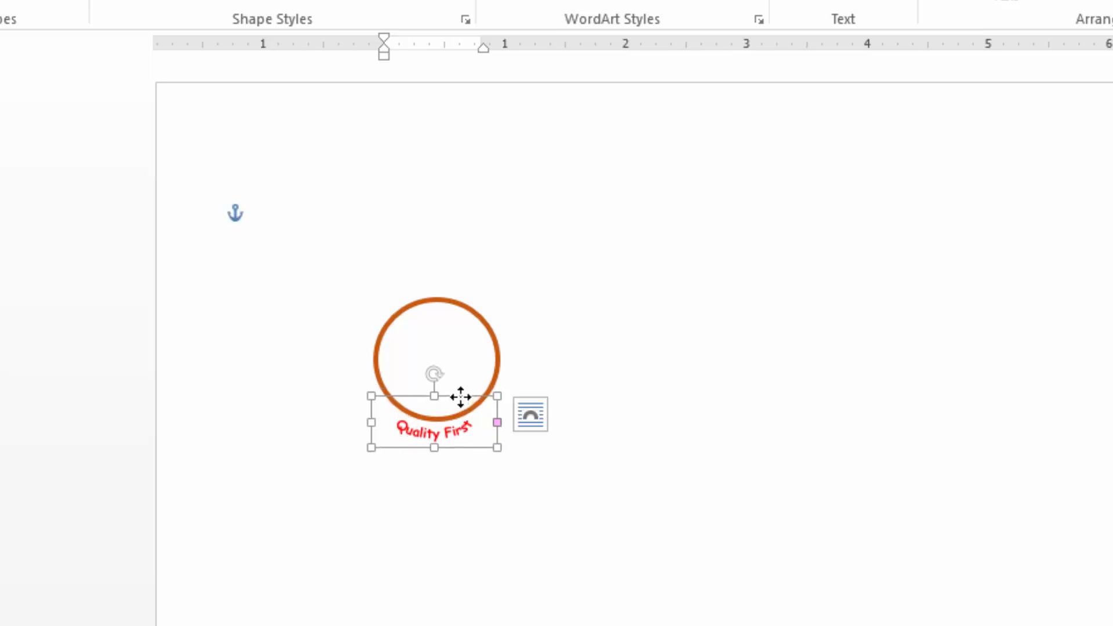
- Change the font of the "Quality First" text to Candara
{"action": "double_click", "coordinate": [464, 432]}
{"action": "left_click", "coordinate": [417, 432]}
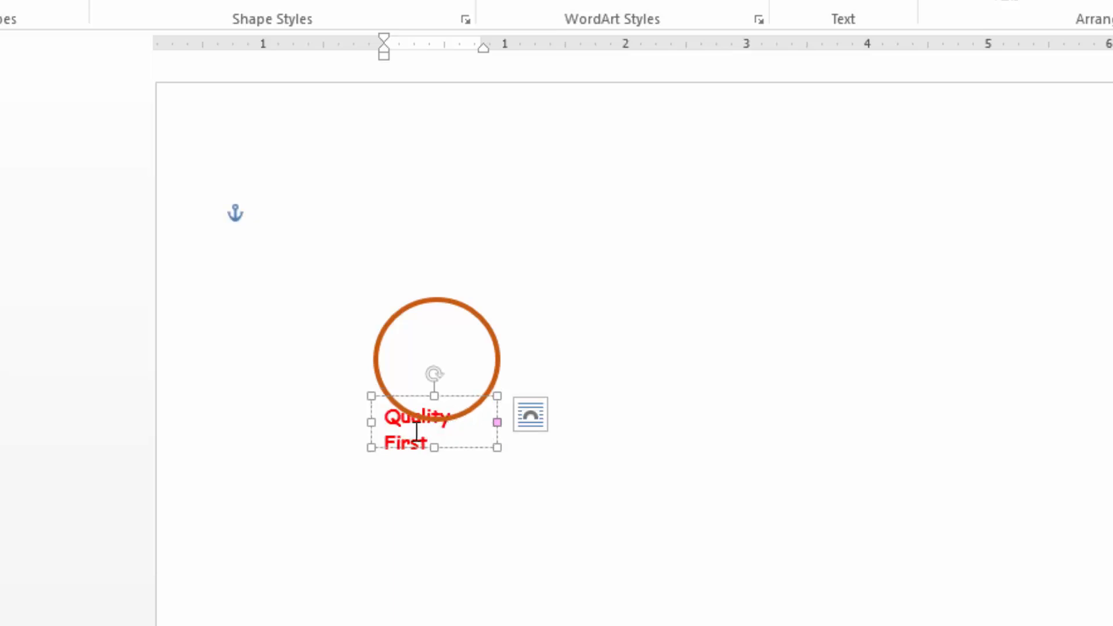
{"action": "left_click_drag", "start_coordinate": [388, 416], "coordinate": [470, 455]}
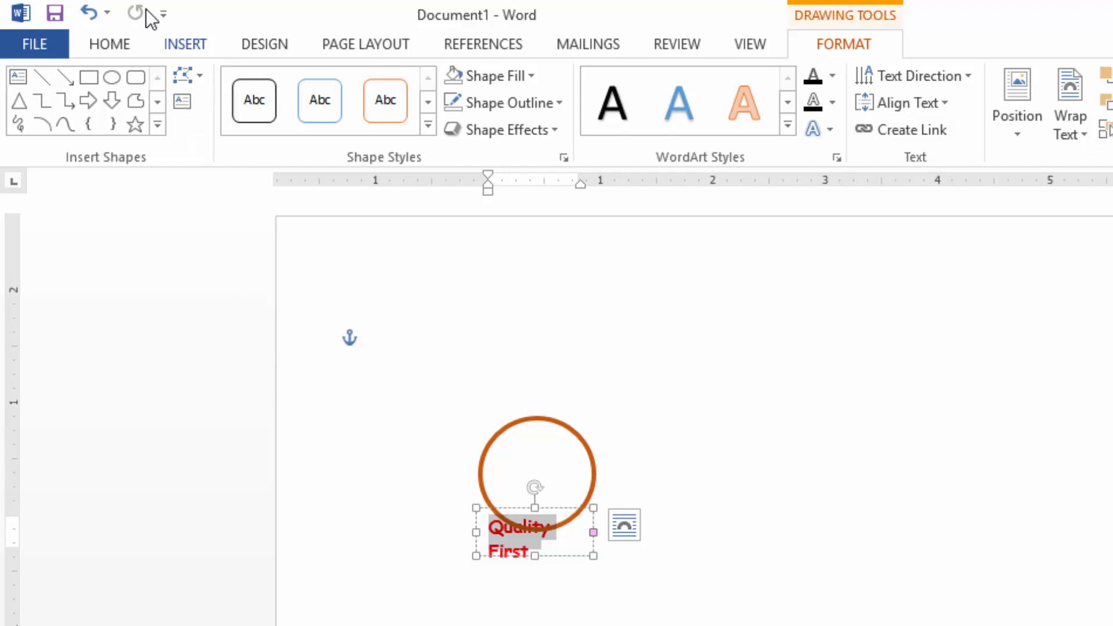
{"action": "left_click", "coordinate": [108, 45]}
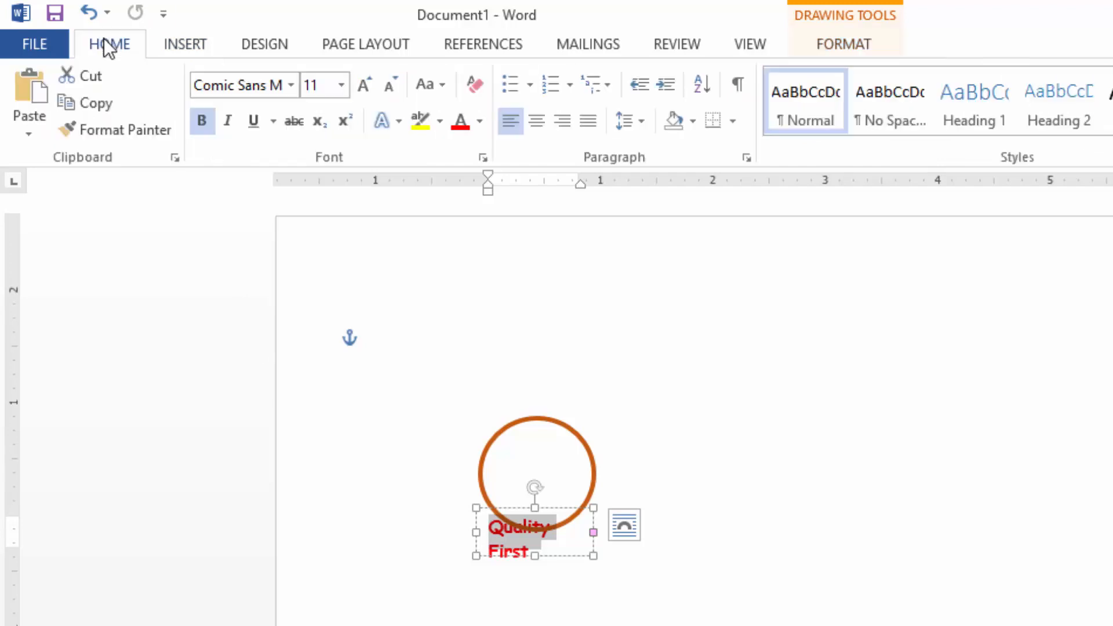
{"action": "left_click", "coordinate": [292, 86]}
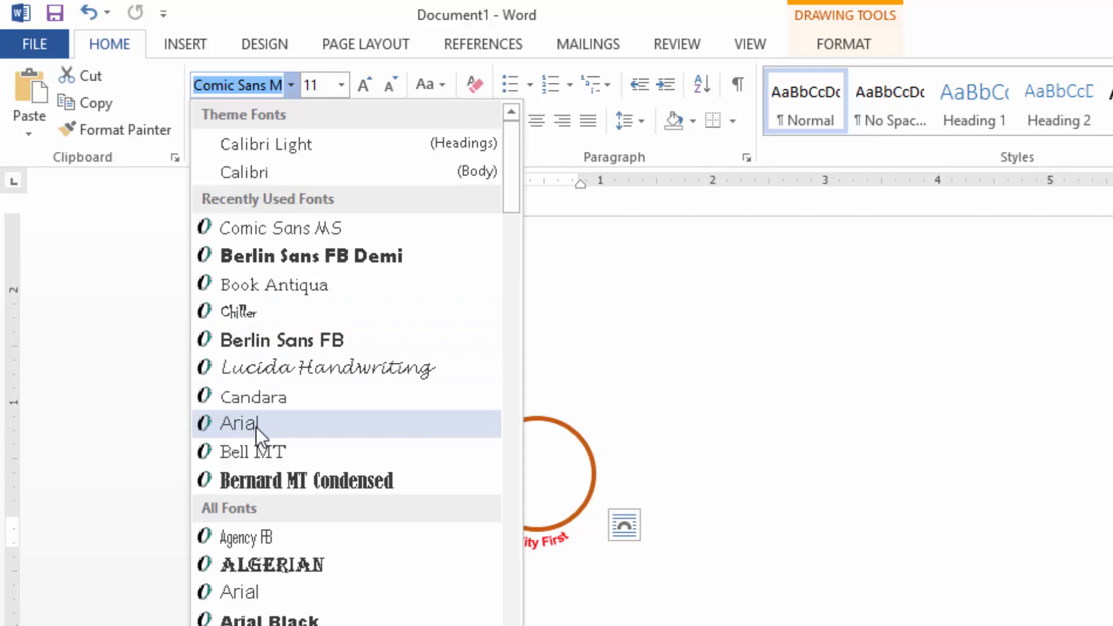
{"action": "left_click", "coordinate": [256, 399]}
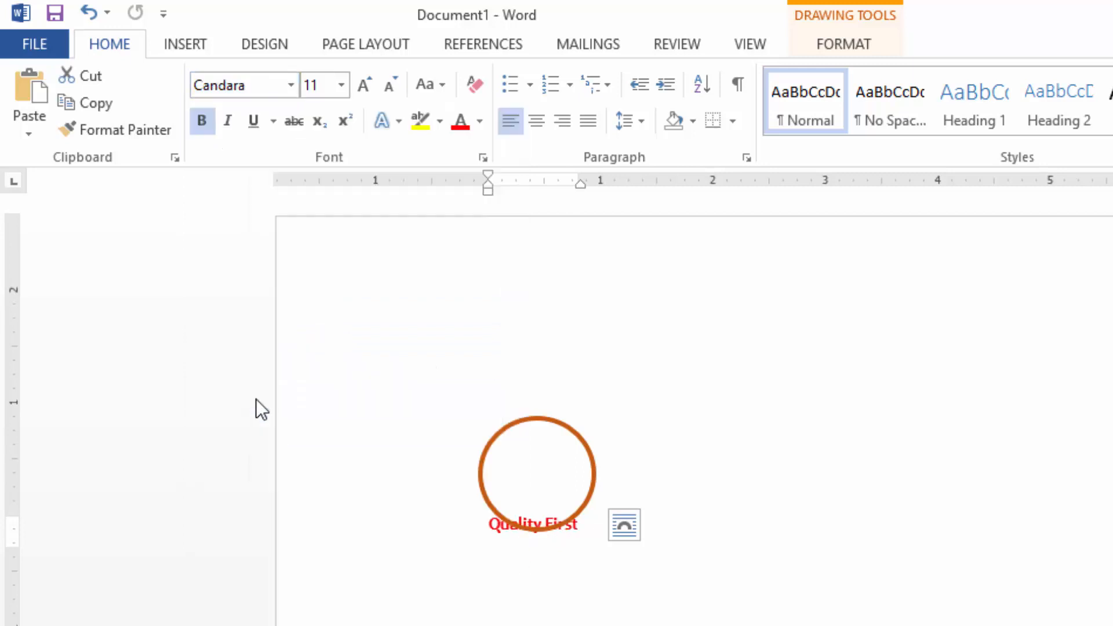
{"action": "left_click", "coordinate": [718, 539]}
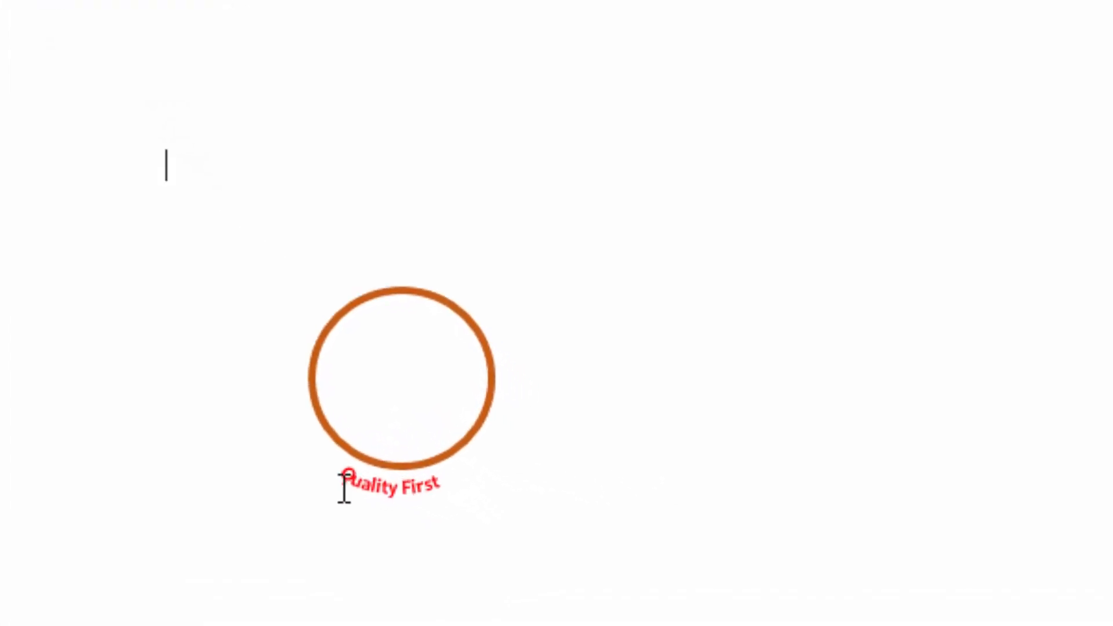
- Set the "Quality First" font size to 16 and nudge its text box so it sits centered beneath the circle
{"action": "left_click", "coordinate": [400, 487]}
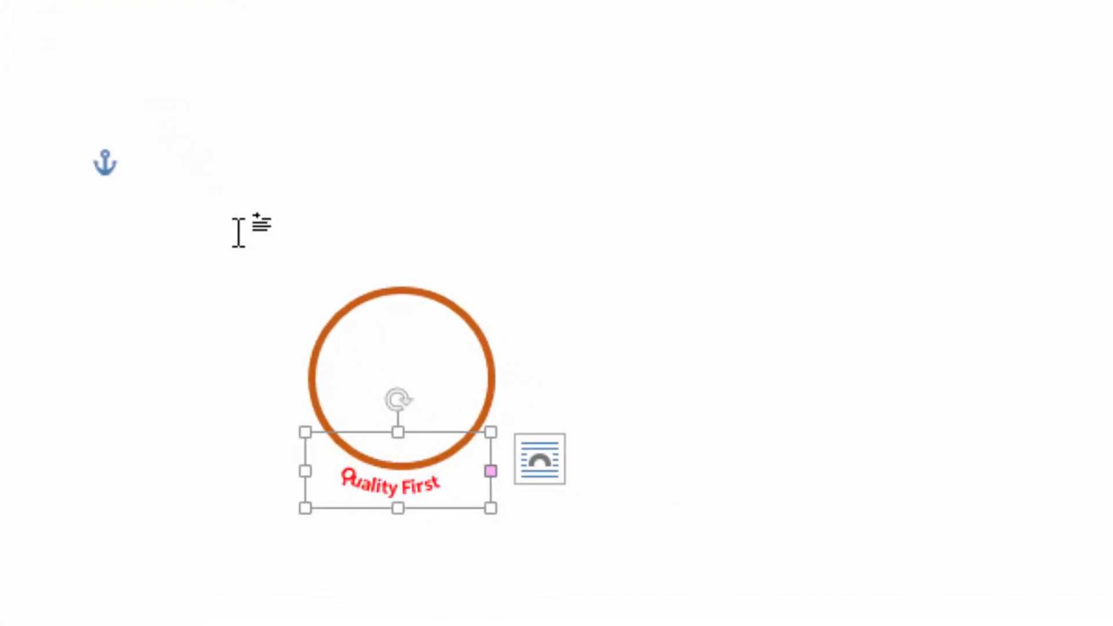
{"action": "left_click", "coordinate": [217, 88]}
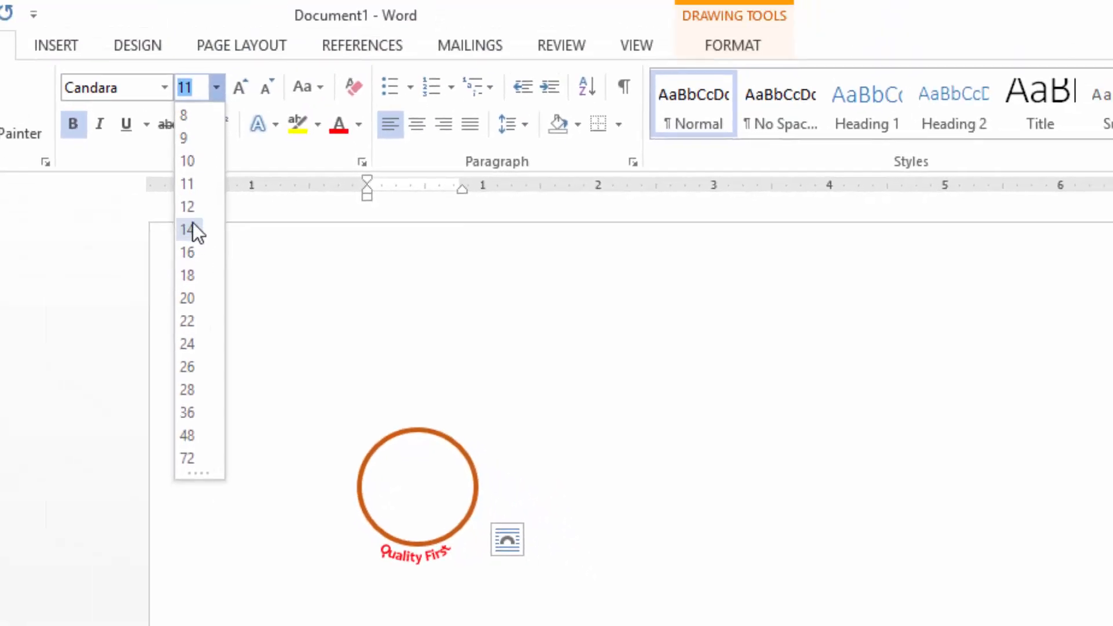
{"action": "left_click", "coordinate": [189, 257]}
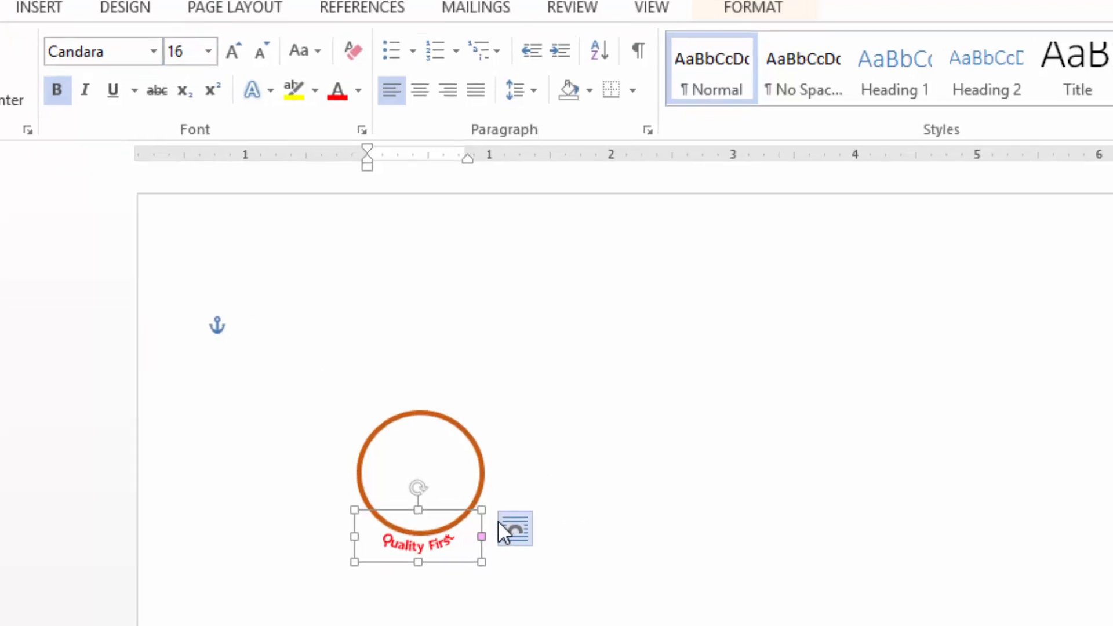
{"action": "left_click_drag", "start_coordinate": [455, 510], "coordinate": [461, 511]}
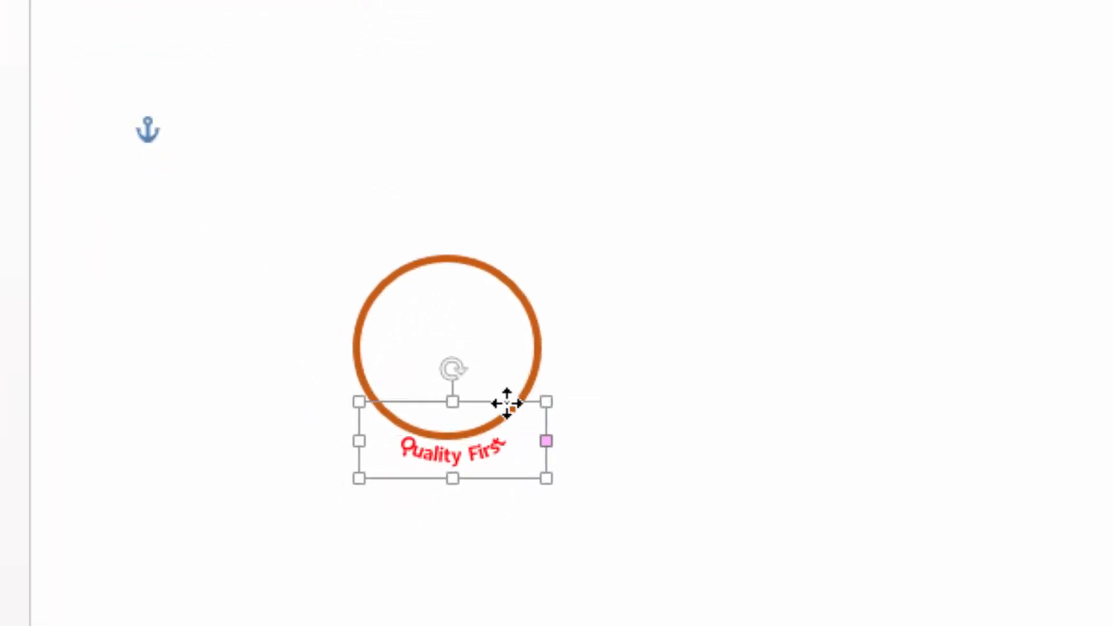
{"action": "left_click_drag", "start_coordinate": [507, 403], "coordinate": [501, 403]}
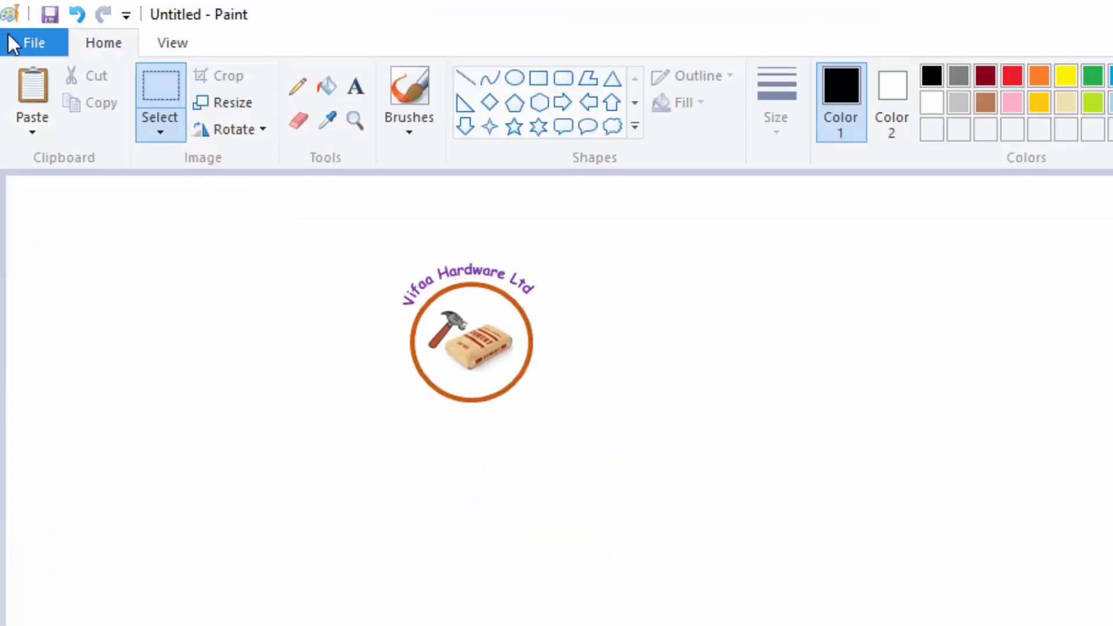
- In Paint, paste the curved "Quality First" slogan and align it with the lower edge of the logo's circle
{"action": "left_click", "coordinate": [32, 87]}
{"action": "left_click_drag", "start_coordinate": [96, 206], "coordinate": [500, 427]}
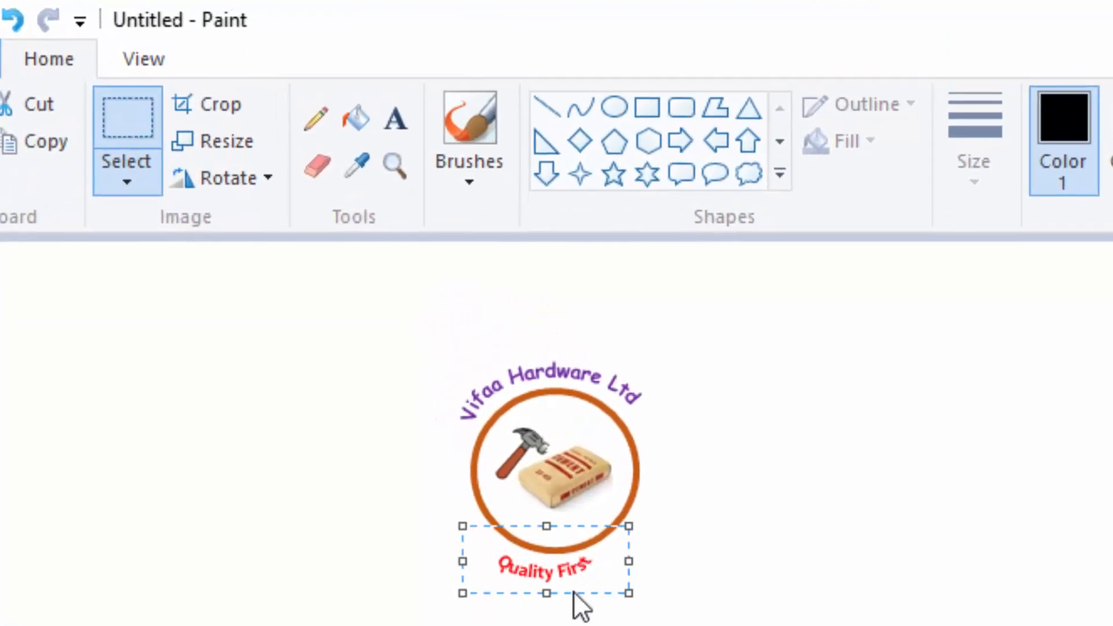
{"action": "left_click_drag", "start_coordinate": [563, 578], "coordinate": [574, 576]}
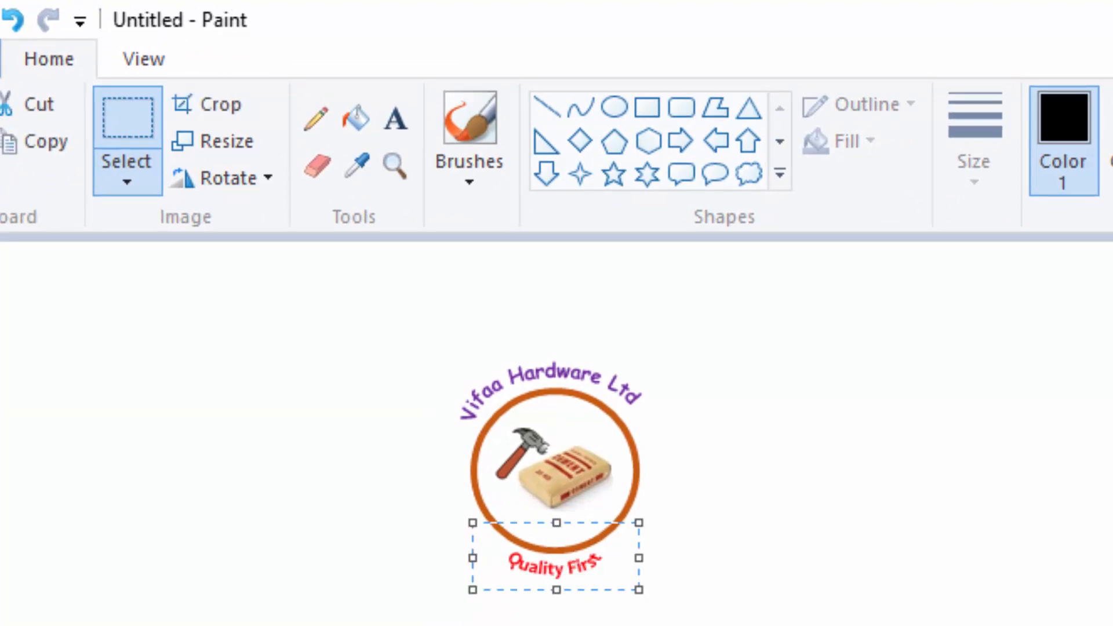
{"action": "left_click", "coordinate": [855, 490]}
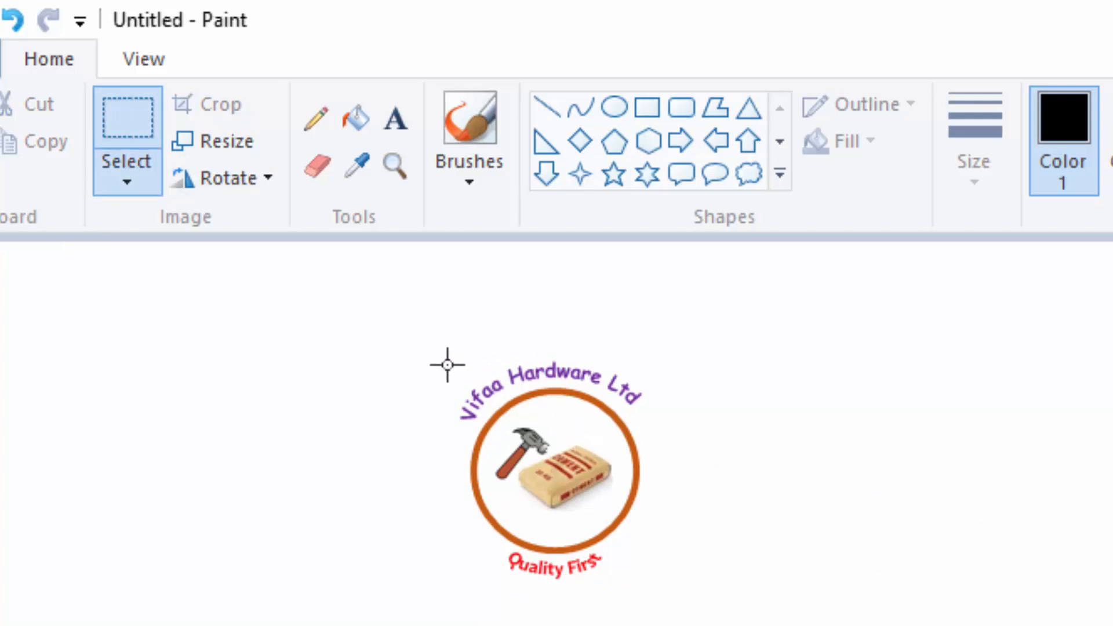
{"action": "left_click_drag", "start_coordinate": [447, 361], "coordinate": [706, 487]}
{"action": "left_click", "coordinate": [688, 551]}
{"action": "left_click_drag", "start_coordinate": [445, 363], "coordinate": [716, 462]}
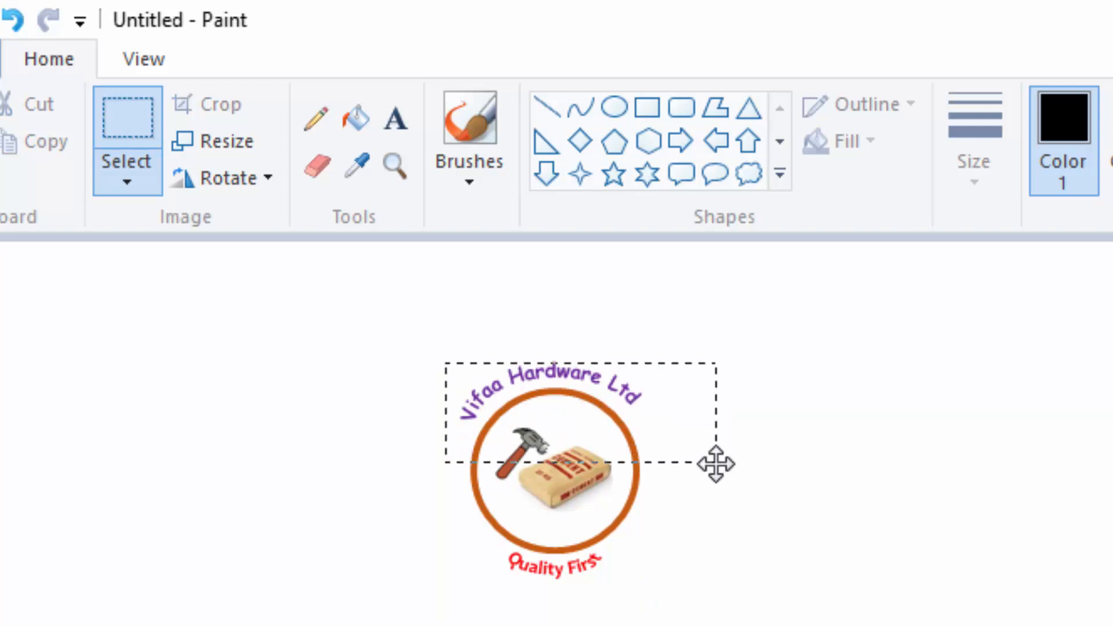
{"action": "left_click", "coordinate": [671, 536]}
- Crop the image to the complete logo and save it as LOGO in PNG format in the BUSINESS CARD folder
{"action": "left_click_drag", "start_coordinate": [441, 347], "coordinate": [665, 587]}
{"action": "left_click", "coordinate": [219, 107]}
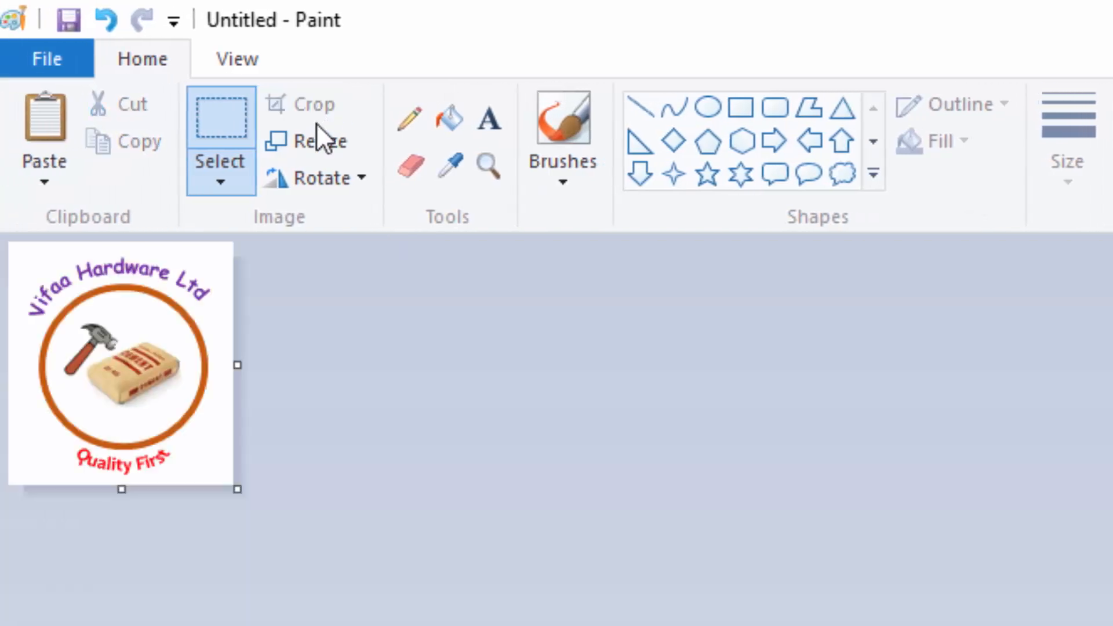
{"action": "left_click", "coordinate": [66, 20]}
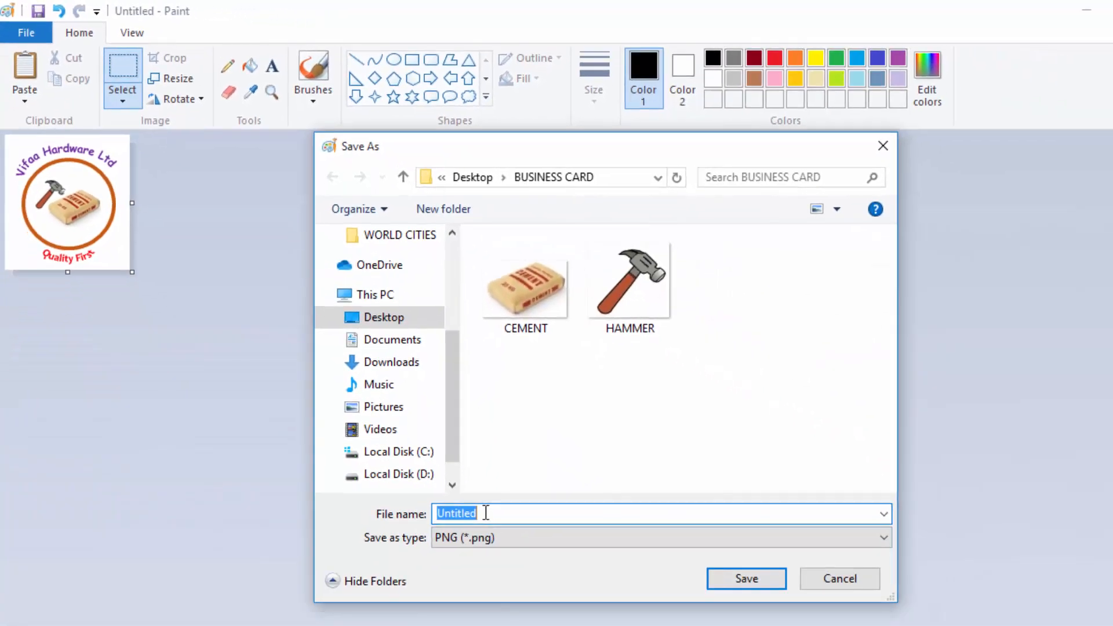
{"action": "type", "text": "LOGO"}
{"action": "left_click", "coordinate": [754, 581]}
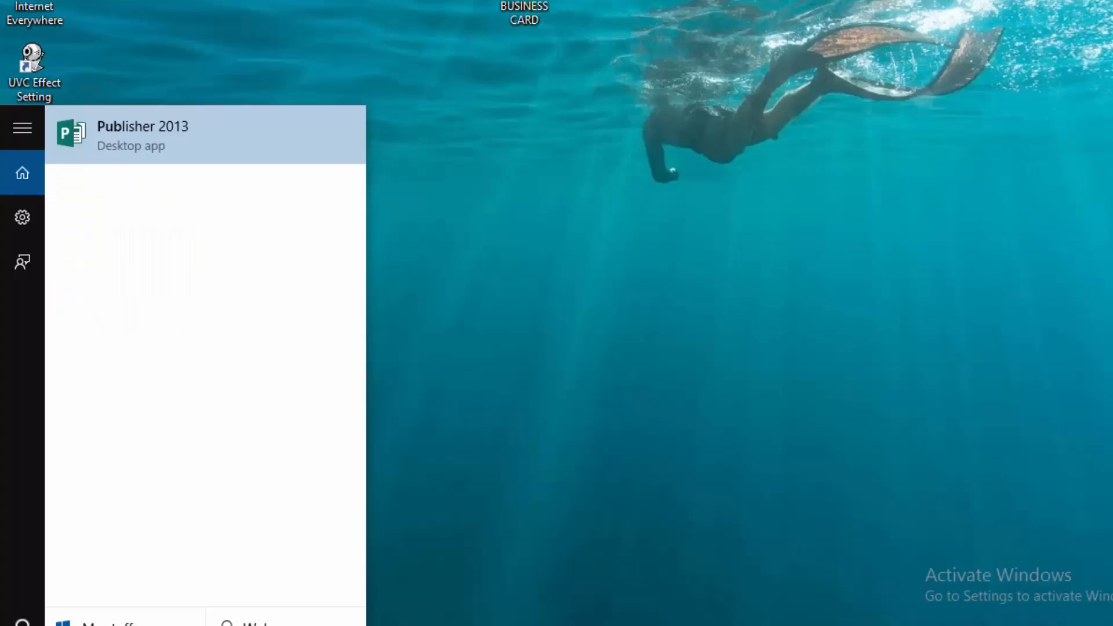
- Launch Publisher 2013 and create a blank A4 (Portrait) publication
{"action": "left_click", "coordinate": [143, 128]}
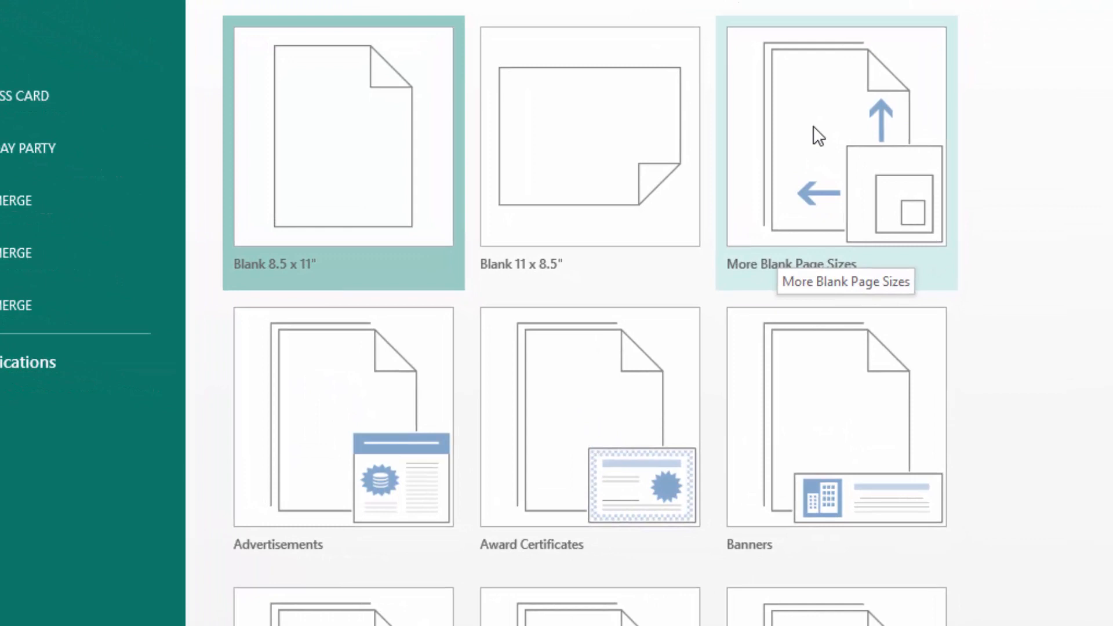
{"action": "left_click", "coordinate": [817, 135]}
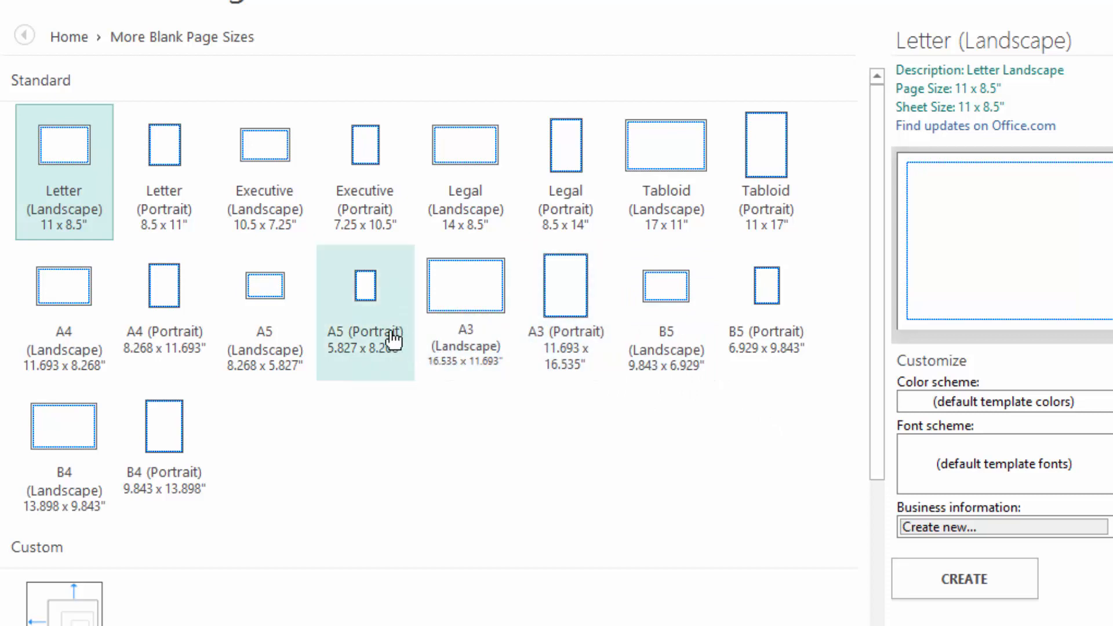
{"action": "left_click", "coordinate": [182, 310]}
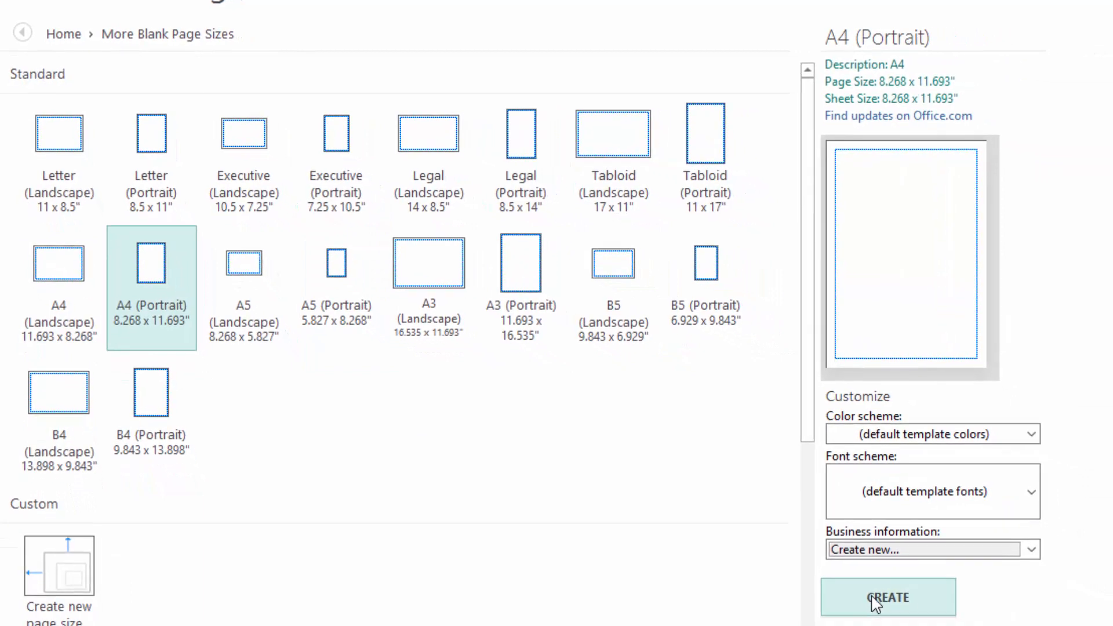
{"action": "left_click", "coordinate": [873, 598]}
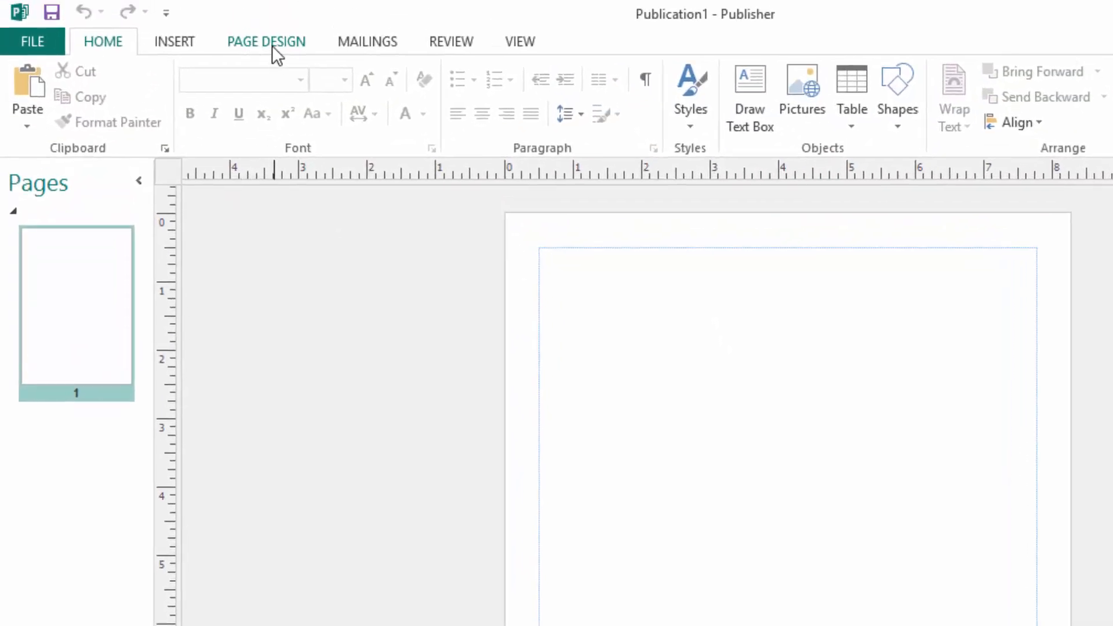
- Open the page setup and set the page width to 3.5" and the height to 2"
{"action": "left_click", "coordinate": [269, 41]}
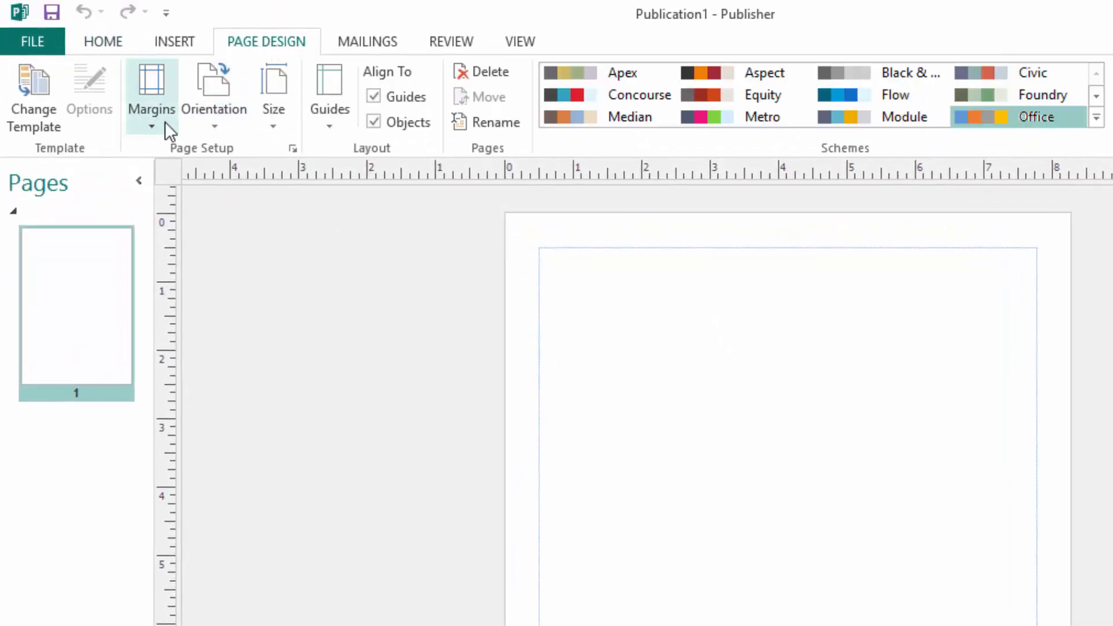
{"action": "left_click", "coordinate": [274, 110]}
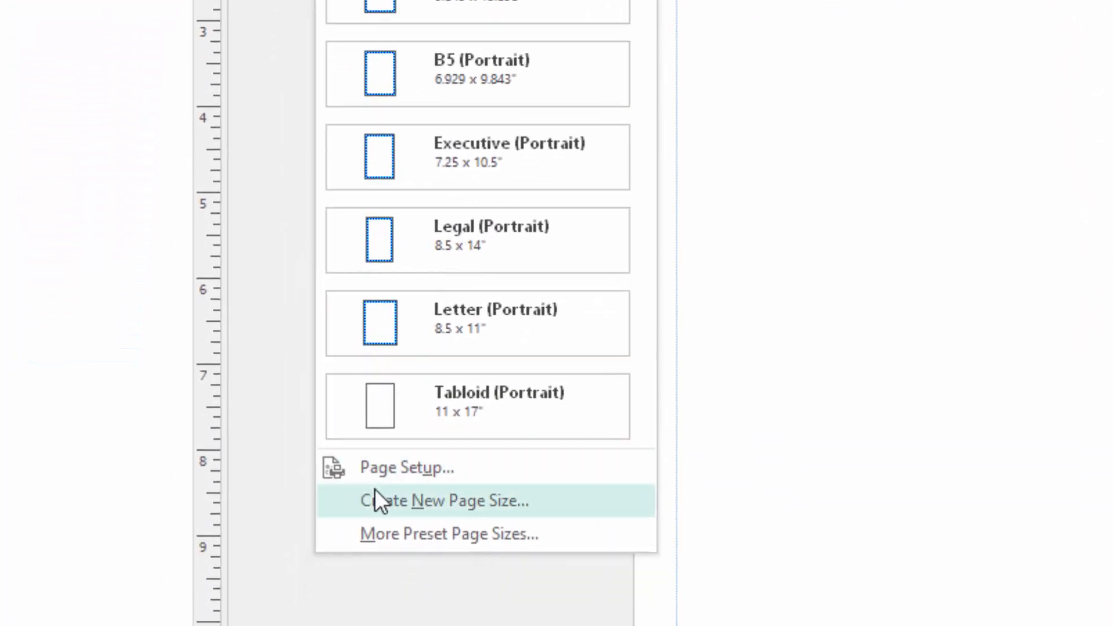
{"action": "left_click", "coordinate": [399, 468]}
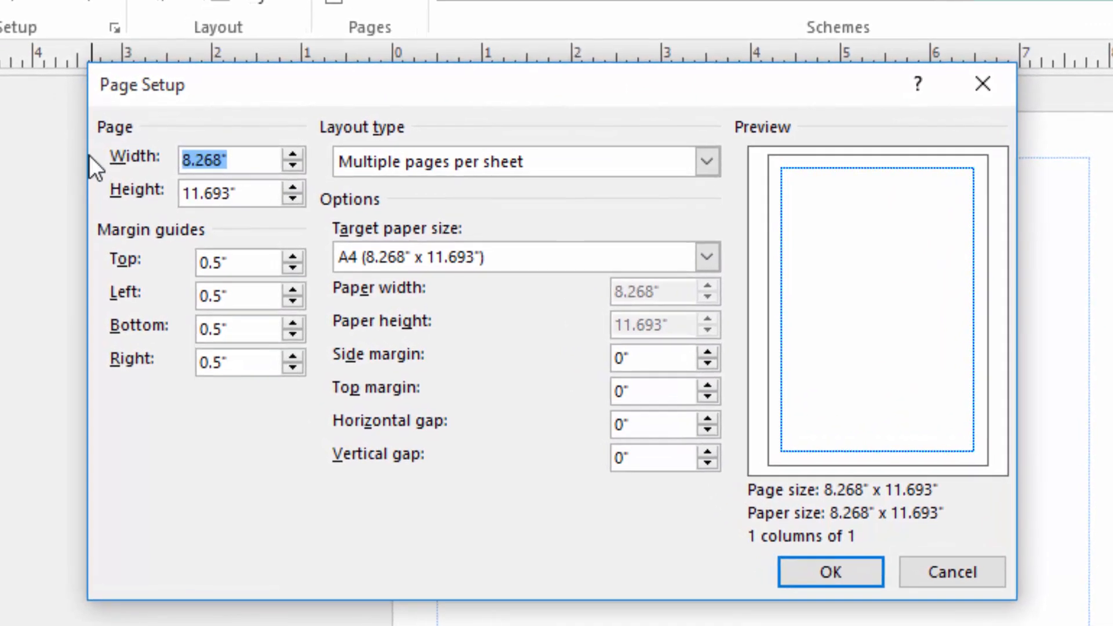
{"action": "type", "text": "3.5"}
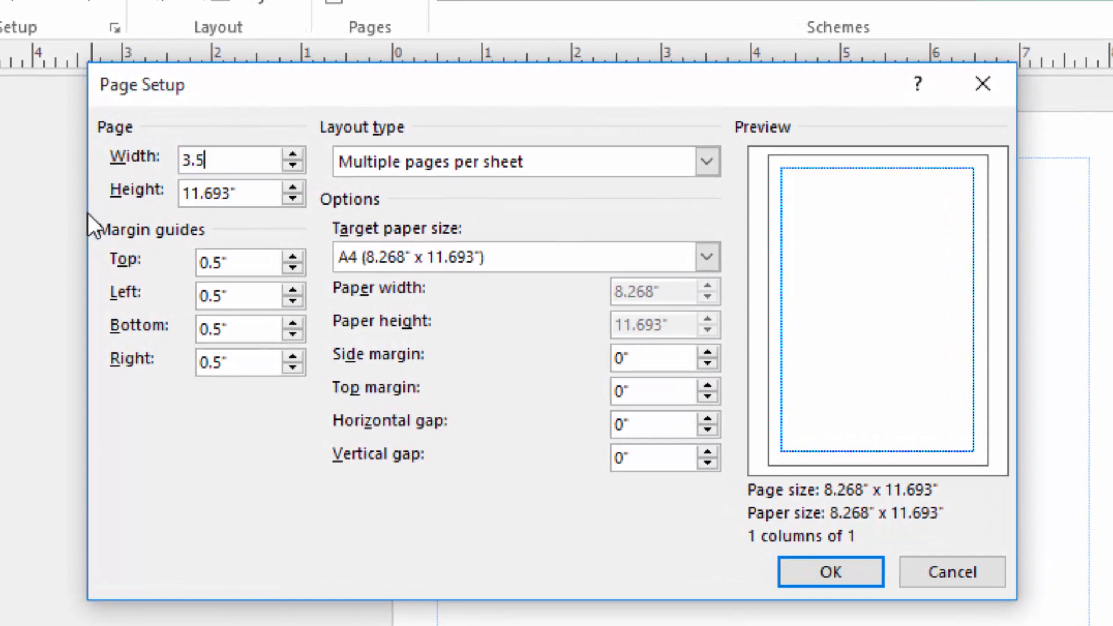
{"action": "left_click", "coordinate": [227, 194]}
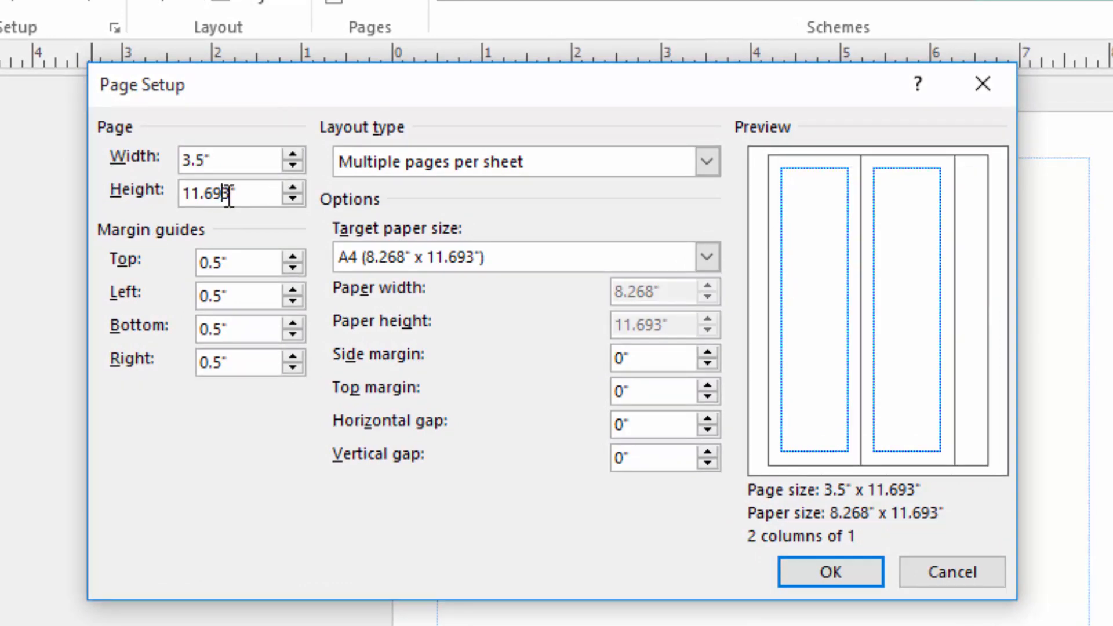
{"action": "left_click_drag", "start_coordinate": [239, 193], "coordinate": [62, 189]}
{"action": "type", "text": "2"}
- Set the side margin of the multiple-pages-per-sheet layout to 0.7"
{"action": "left_click", "coordinate": [648, 357]}
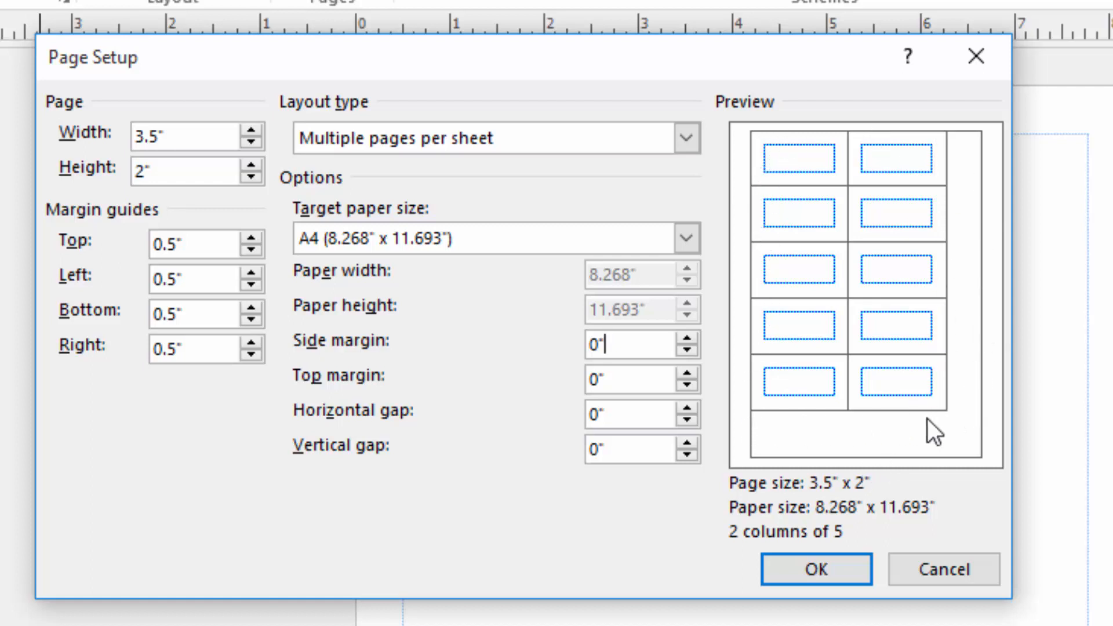
{"action": "left_click", "coordinate": [688, 339]}
{"action": "left_click", "coordinate": [688, 338]}
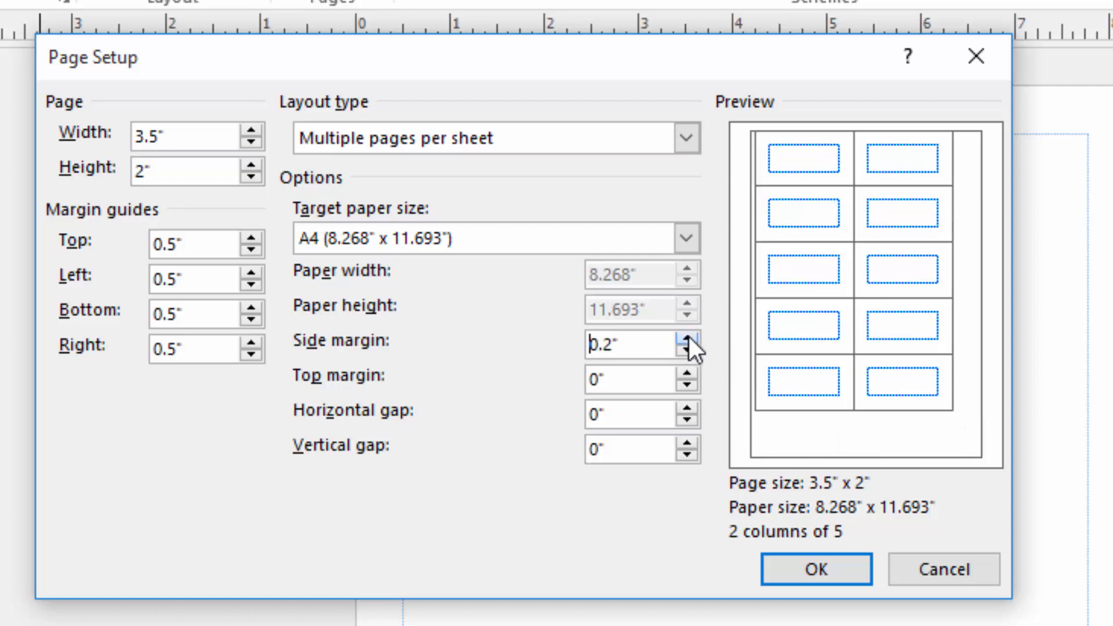
{"action": "left_click", "coordinate": [688, 339]}
{"action": "left_click", "coordinate": [688, 338]}
{"action": "left_click", "coordinate": [687, 339]}
{"action": "left_click", "coordinate": [688, 338]}
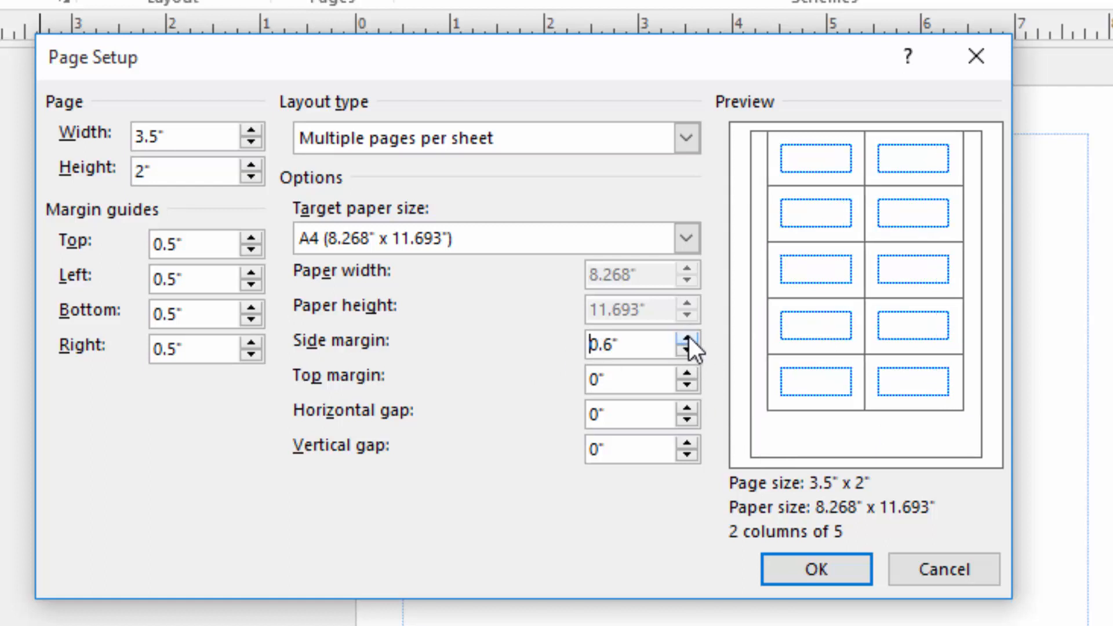
{"action": "left_click", "coordinate": [687, 338]}
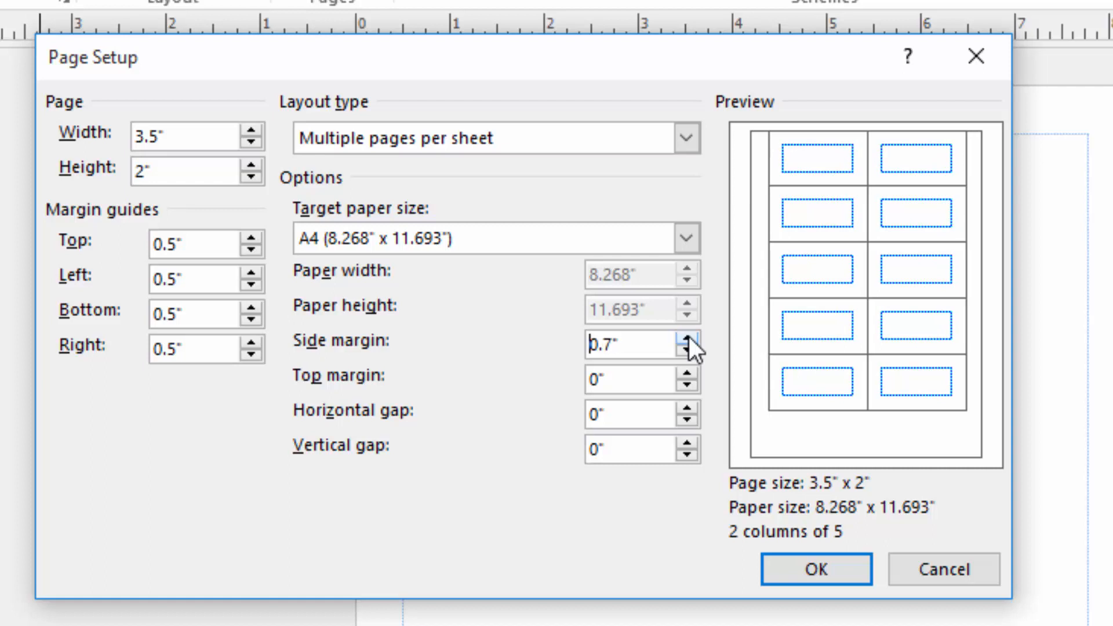
- Set the sheet layout's top margin to 0.9"
{"action": "left_click", "coordinate": [688, 374]}
{"action": "left_click", "coordinate": [687, 373]}
{"action": "left_click", "coordinate": [687, 373]}
{"action": "left_click", "coordinate": [687, 373]}
{"action": "left_click", "coordinate": [688, 374]}
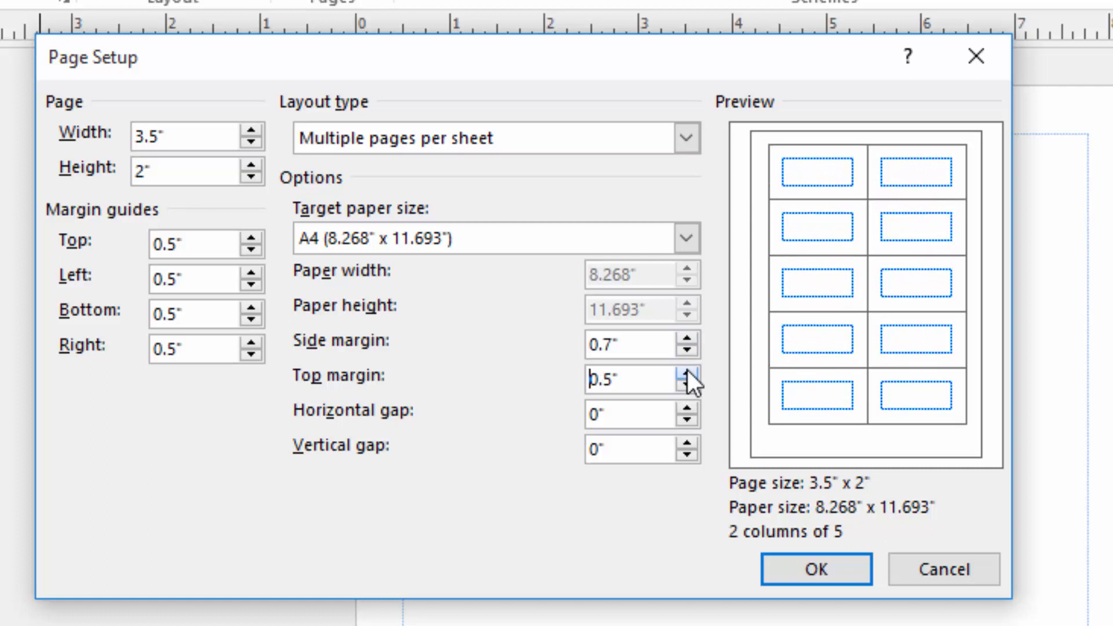
{"action": "left_click", "coordinate": [688, 373]}
{"action": "left_click", "coordinate": [687, 374]}
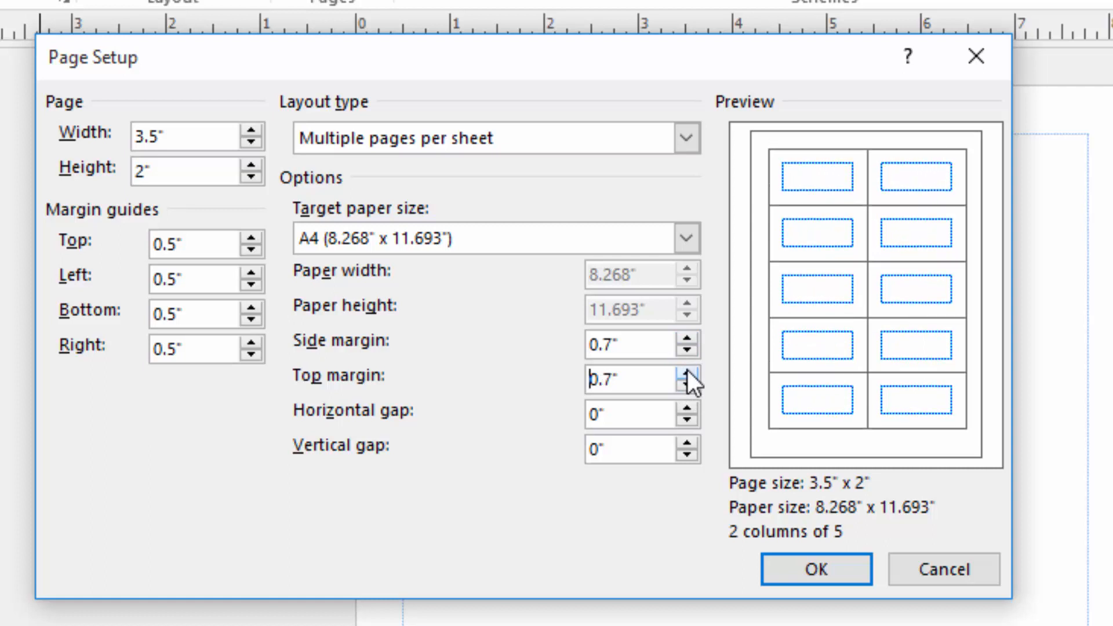
{"action": "left_click", "coordinate": [687, 373]}
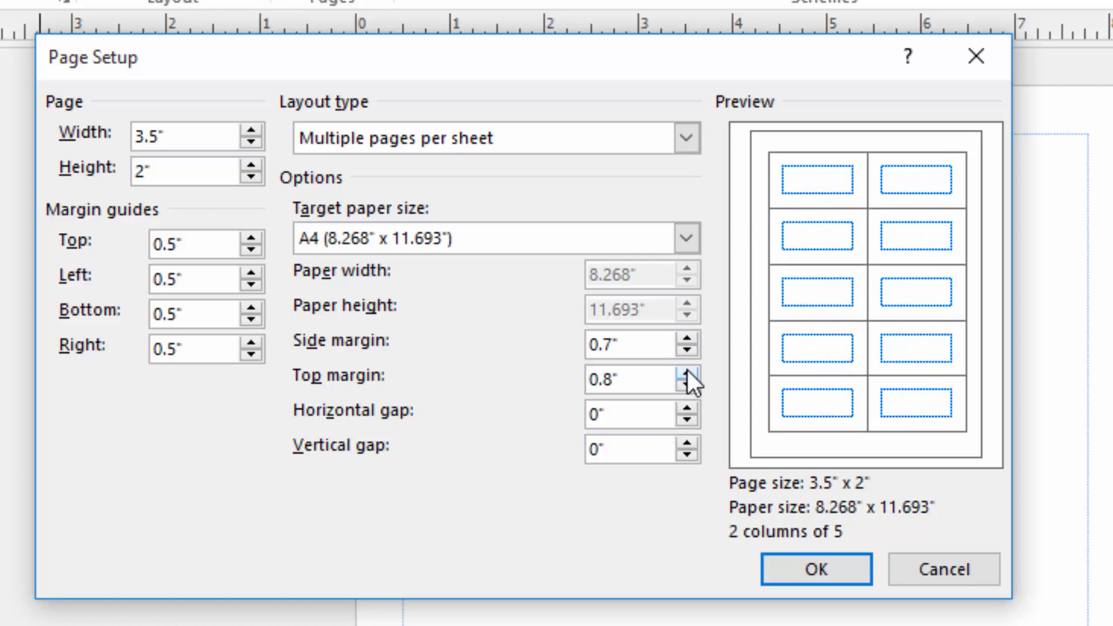
{"action": "left_click", "coordinate": [687, 374]}
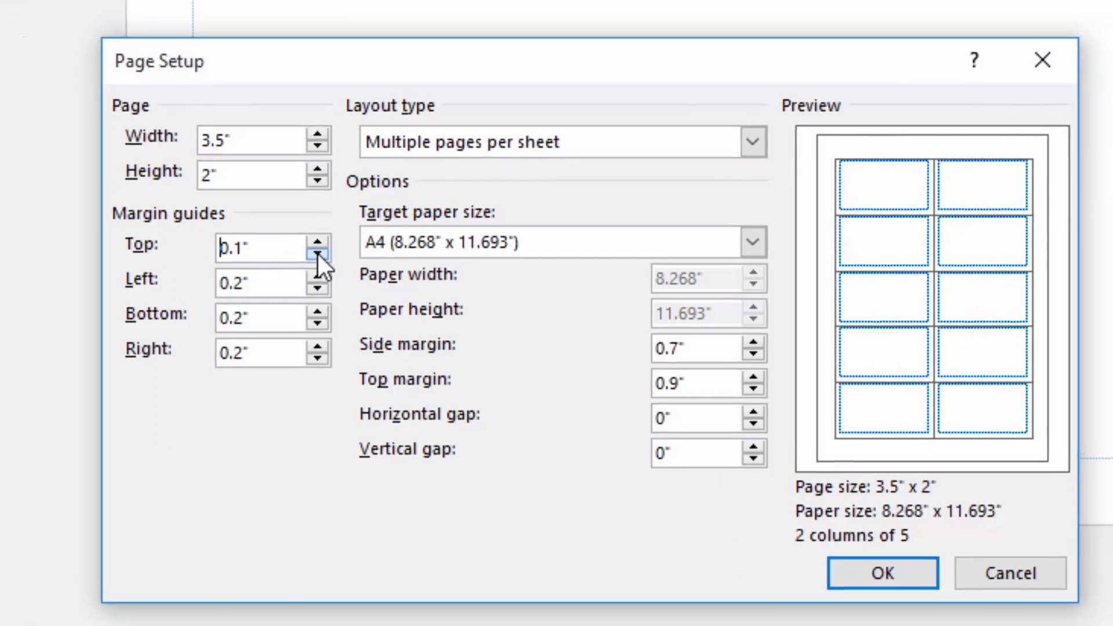
- Set the left, bottom and right margin guides to 0.1" and apply the page setup
{"action": "left_click", "coordinate": [305, 291]}
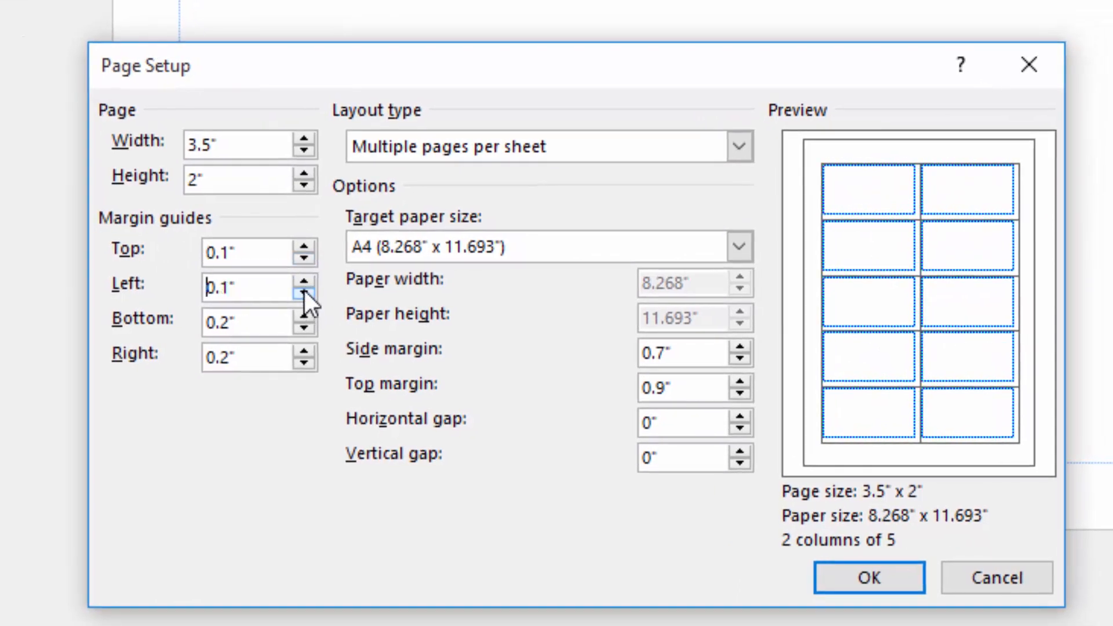
{"action": "left_click", "coordinate": [303, 328]}
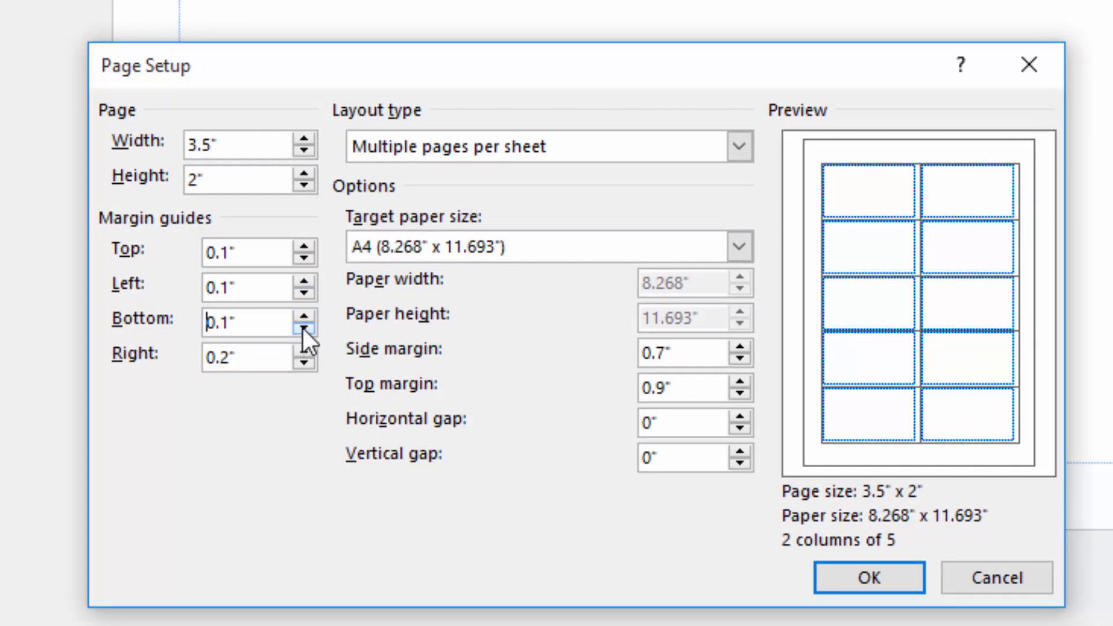
{"action": "left_click", "coordinate": [303, 363]}
{"action": "left_click", "coordinate": [842, 579]}
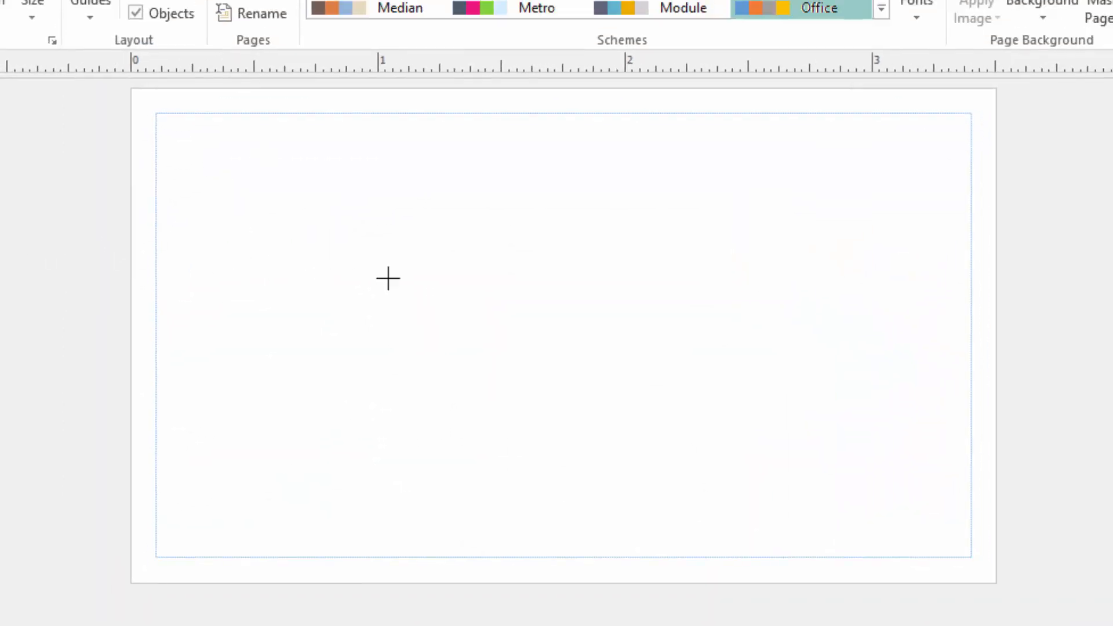
- Draw a rectangle along the card's margin guides, from corner to corner, and remove its fill
{"action": "scroll", "coordinate": [391, 283], "scroll_direction": "up", "scroll_amount": 1}
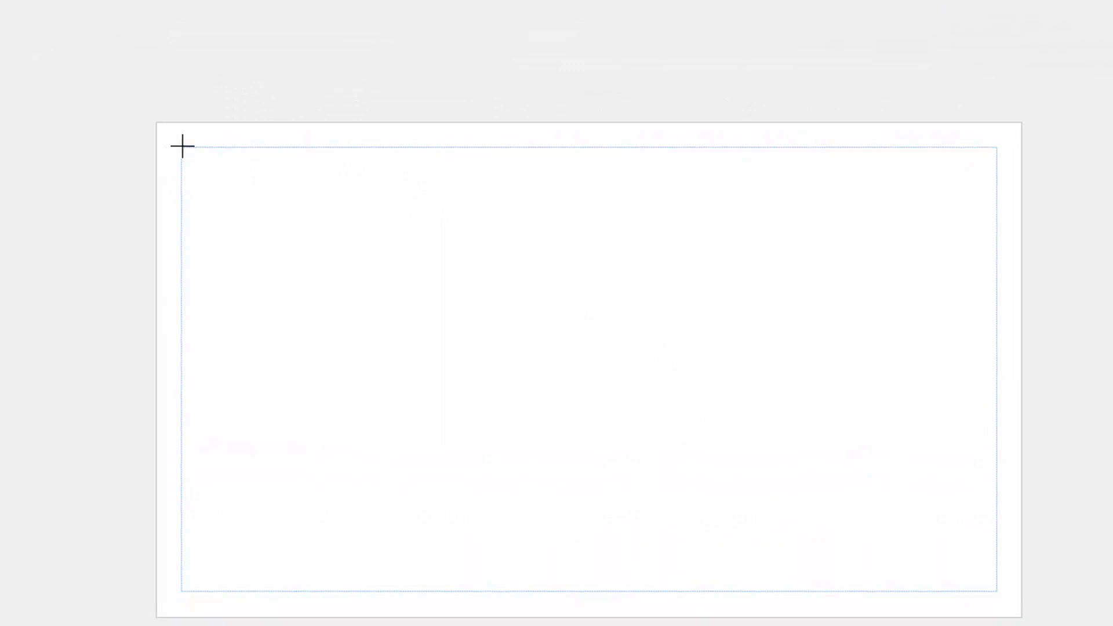
{"action": "left_click_drag", "start_coordinate": [182, 146], "coordinate": [996, 592]}
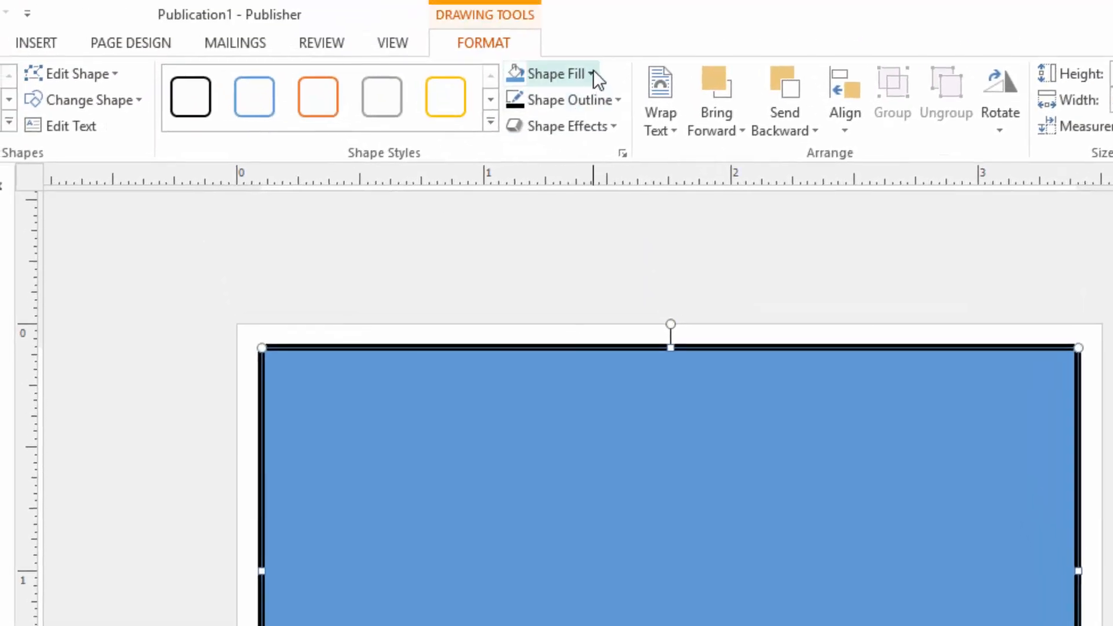
{"action": "left_click", "coordinate": [591, 73]}
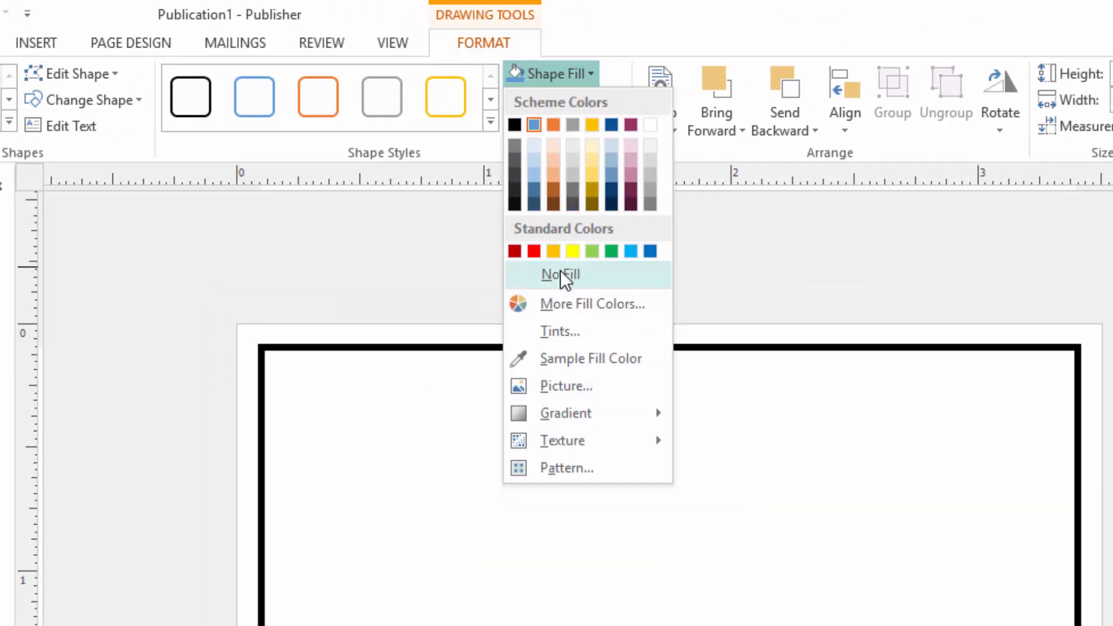
{"action": "left_click", "coordinate": [560, 275]}
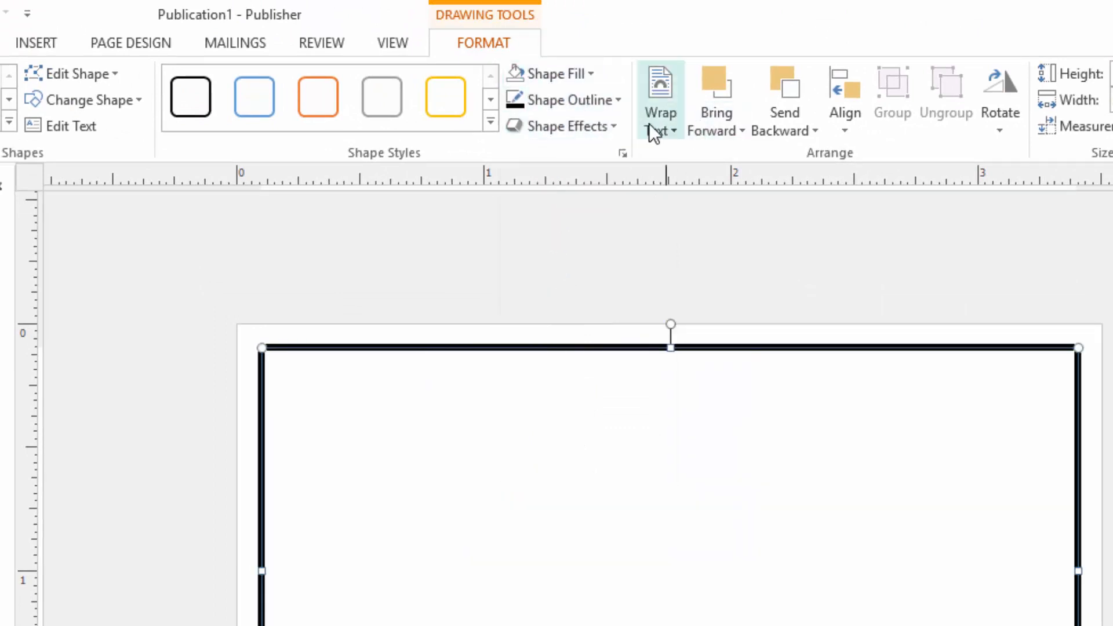
- Give the border rectangle a standard blue outline with a weight of 1 pt, and deselect it
{"action": "left_click", "coordinate": [618, 100]}
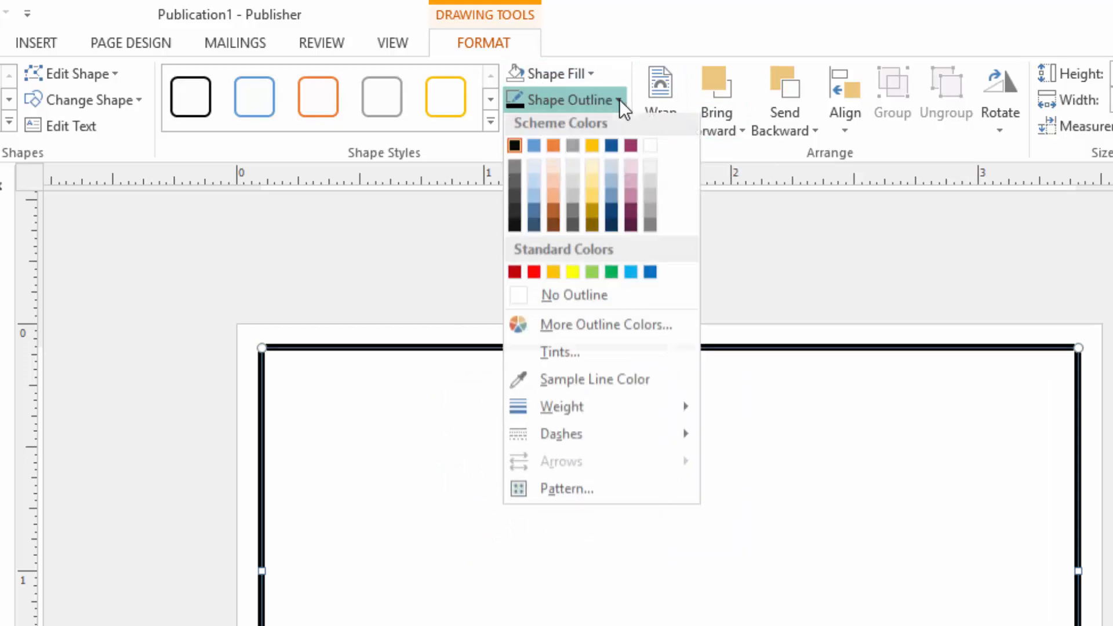
{"action": "left_click", "coordinate": [649, 277]}
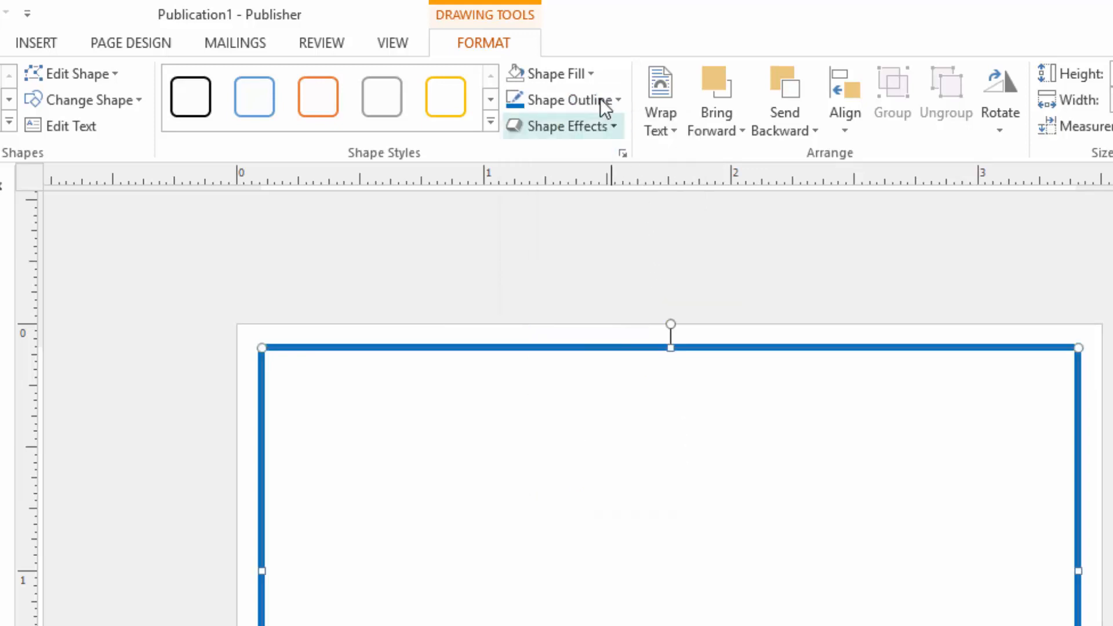
{"action": "left_click", "coordinate": [618, 100]}
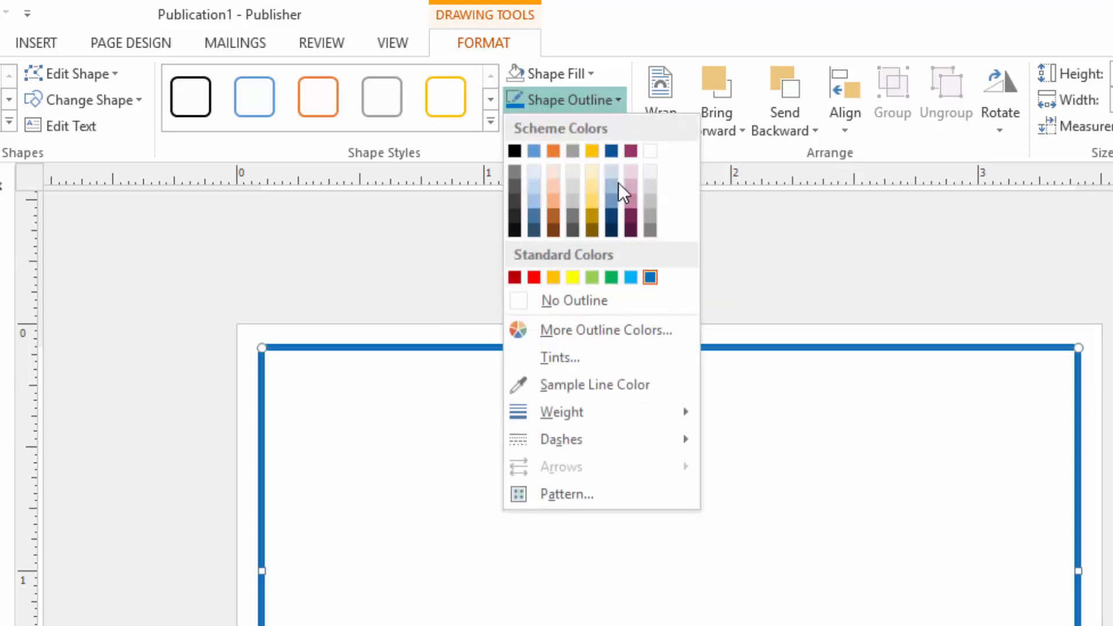
{"action": "mouse_move", "coordinate": [580, 411]}
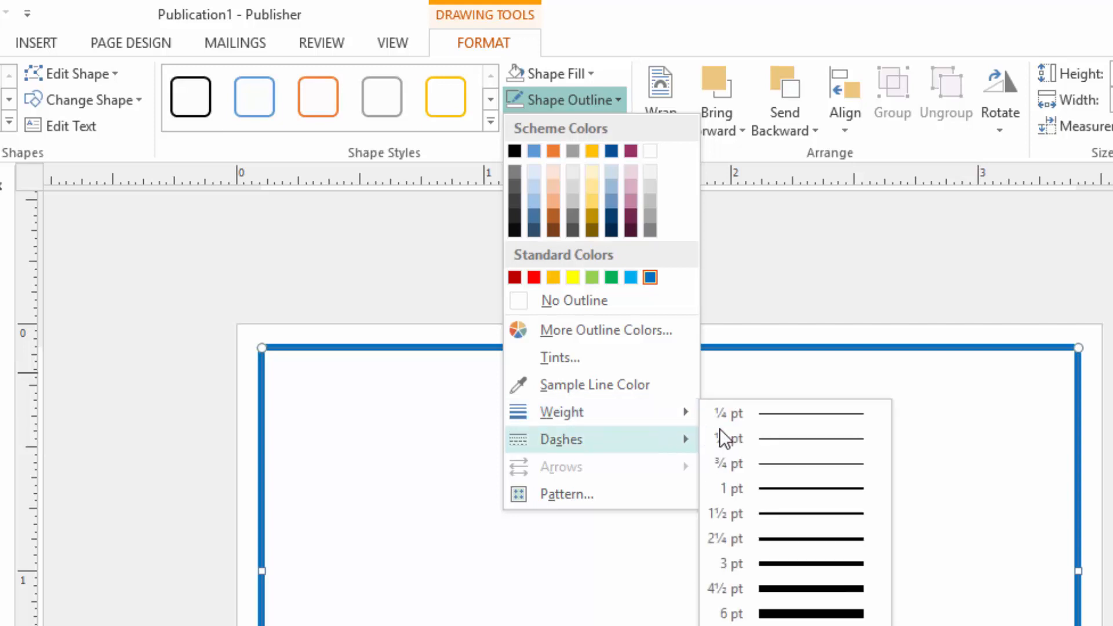
{"action": "left_click", "coordinate": [801, 488]}
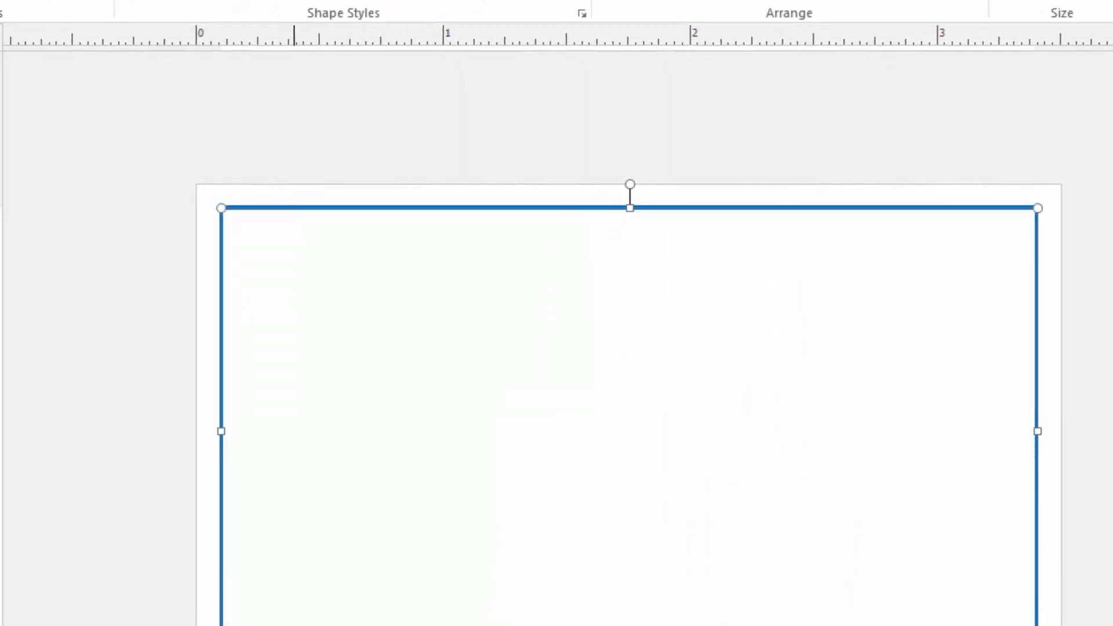
{"action": "left_click", "coordinate": [306, 576]}
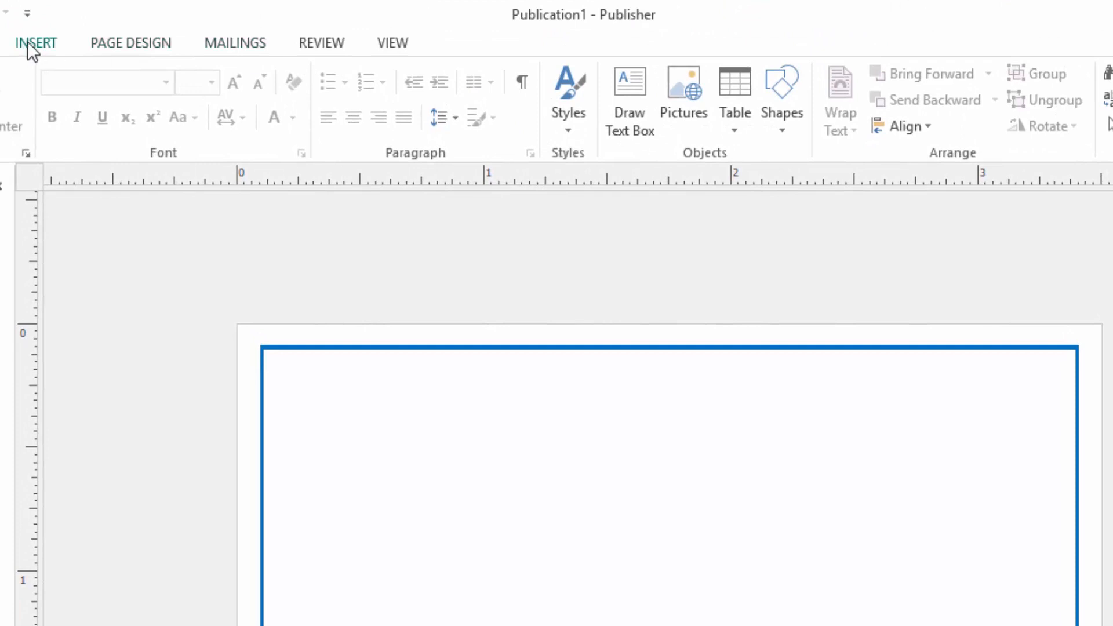
- Draw another rectangle on the card with the Rectangle shape
{"action": "left_click", "coordinate": [31, 44]}
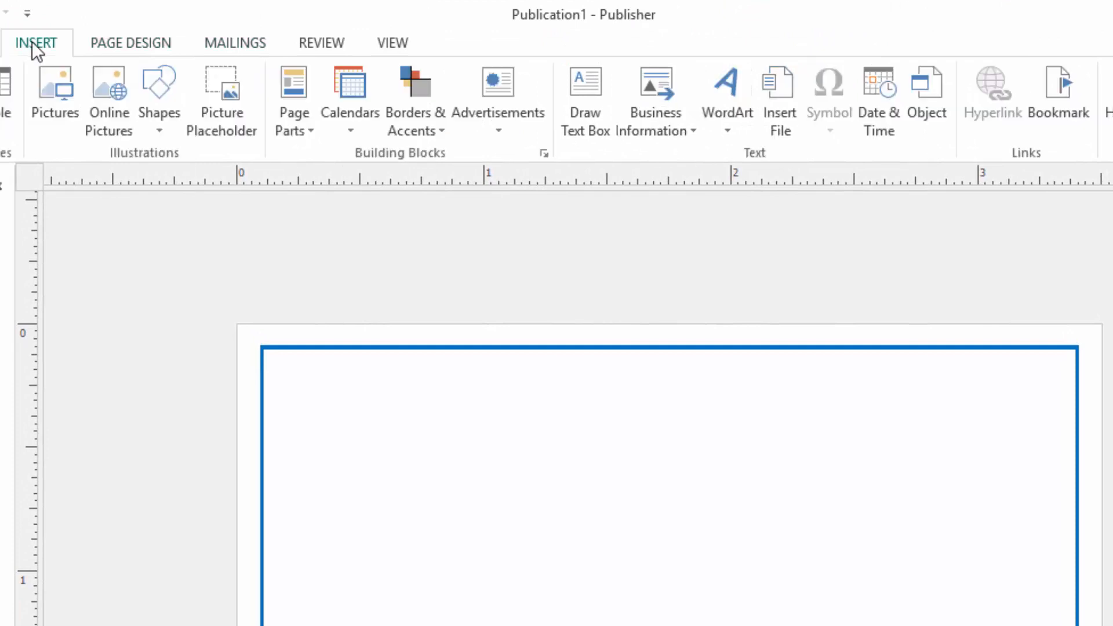
{"action": "left_click", "coordinate": [166, 125]}
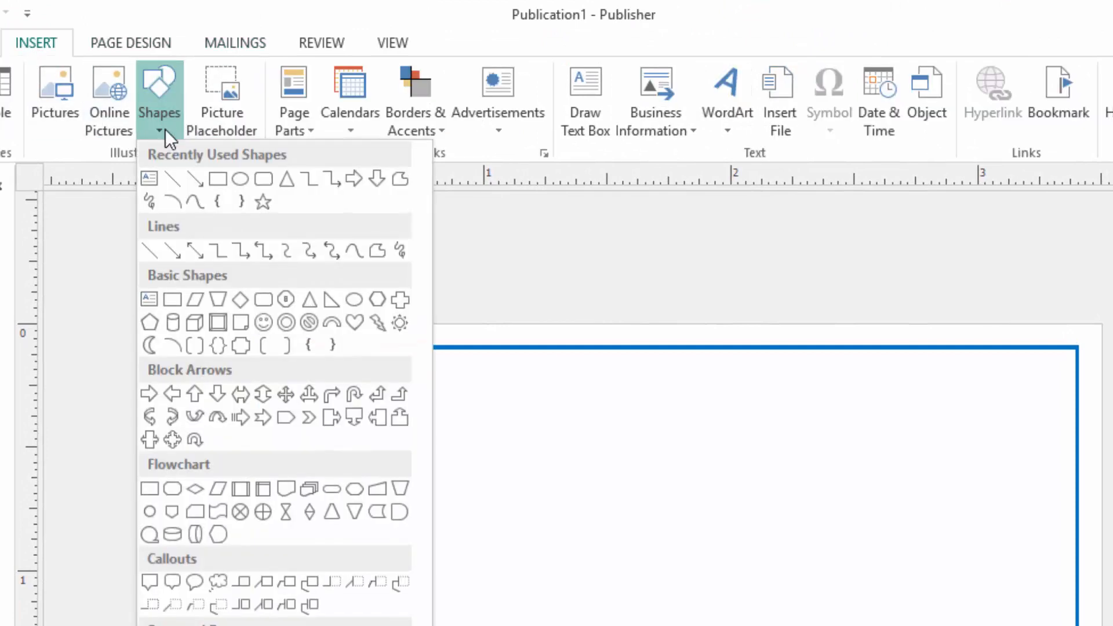
{"action": "left_click", "coordinate": [220, 181]}
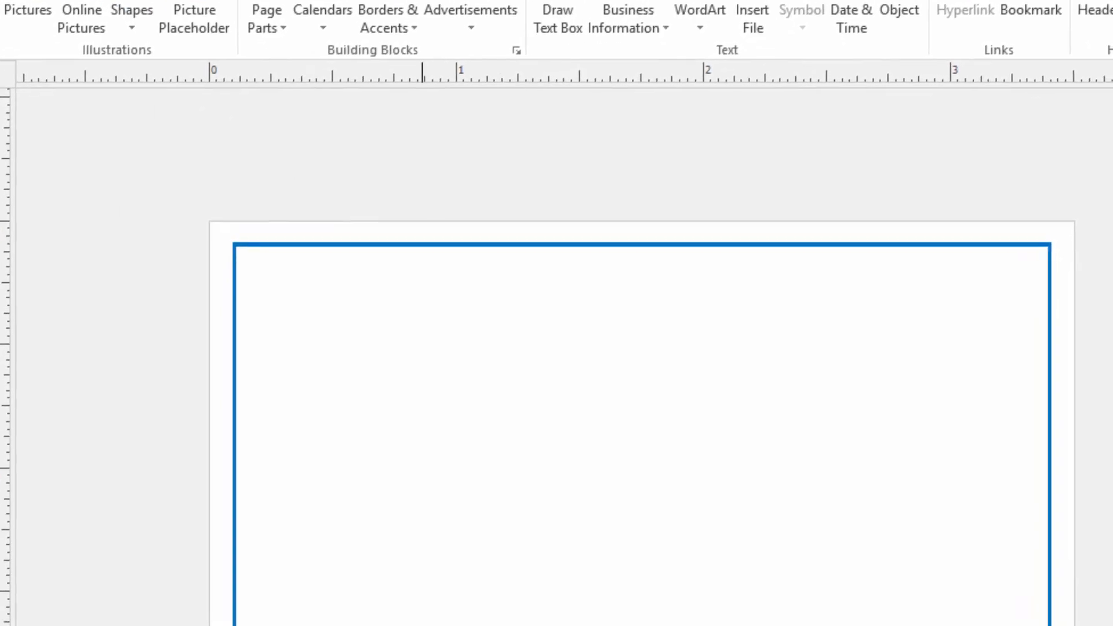